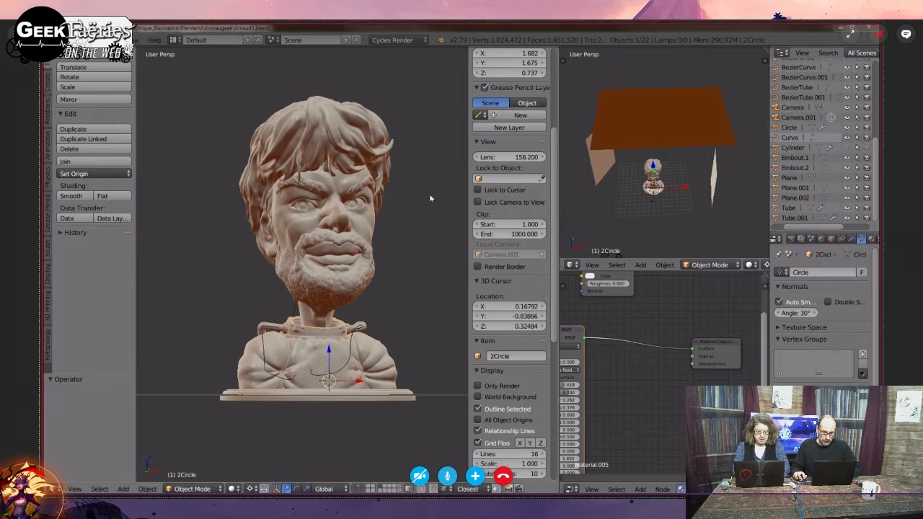
# - Change the viewport matcap to the black sphere with a bright rim and check the bust with it
pyautogui.moveTo(429, 194)
pyautogui.mouseDown(button='middle')
pyautogui.moveTo(423, 209)
pyautogui.moveTo(396, 212)
pyautogui.mouseUp(button='middle')
pyautogui.scroll(-5, 549, 338)
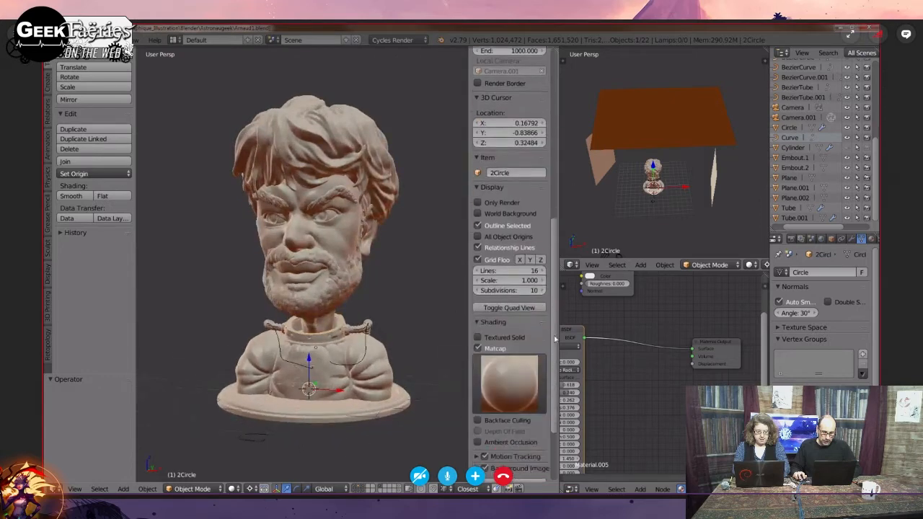
pyautogui.scroll(-1, 537, 360)
pyautogui.click(514, 387)
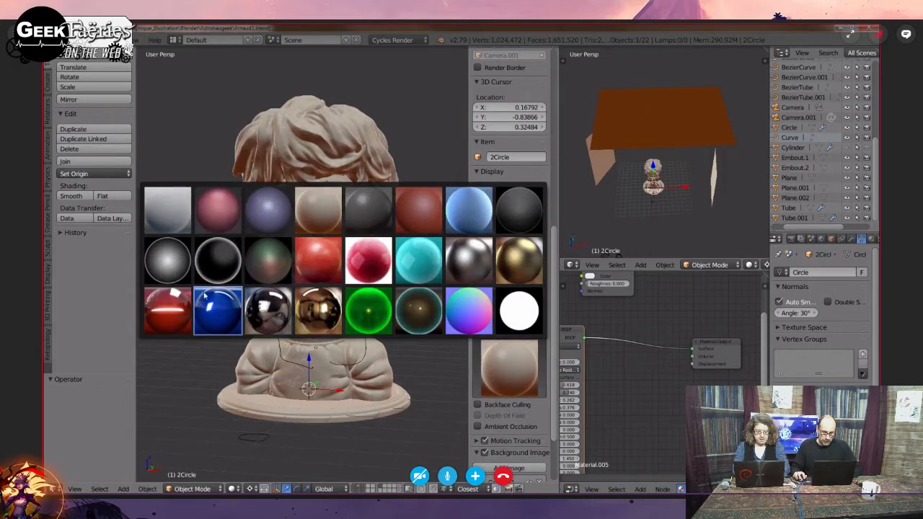
pyautogui.click(214, 268)
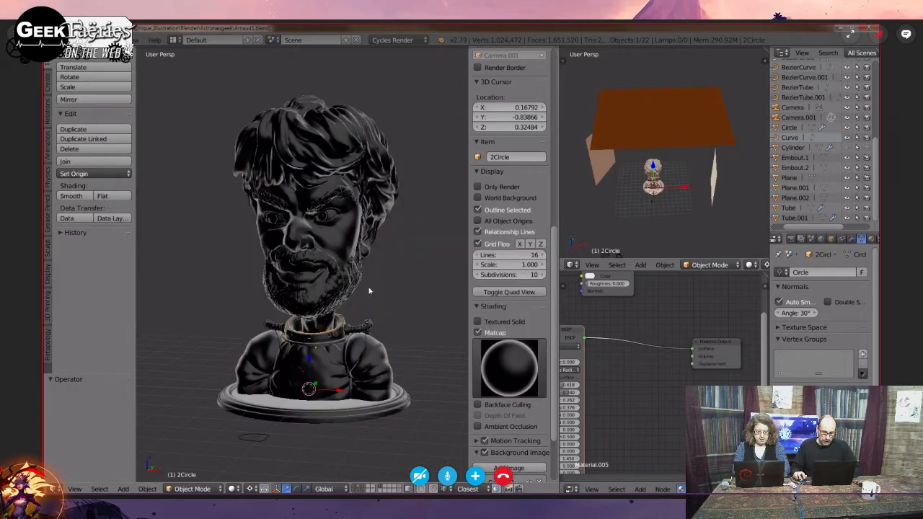
pyautogui.moveTo(370, 288)
pyautogui.mouseDown(button='middle')
pyautogui.moveTo(411, 279)
pyautogui.moveTo(393, 220)
pyautogui.moveTo(377, 232)
pyautogui.moveTo(402, 273)
pyautogui.moveTo(399, 265)
pyautogui.moveTo(406, 330)
pyautogui.moveTo(393, 331)
pyautogui.moveTo(384, 318)
pyautogui.moveTo(316, 173)
pyautogui.moveTo(354, 273)
pyautogui.moveTo(390, 296)
pyautogui.mouseUp(button='middle')
pyautogui.scroll(3, 393, 221)
pyautogui.scroll(-2, 346, 254)
# - Set the viewport matcap back to the beige clay sphere
pyautogui.click(498, 356)
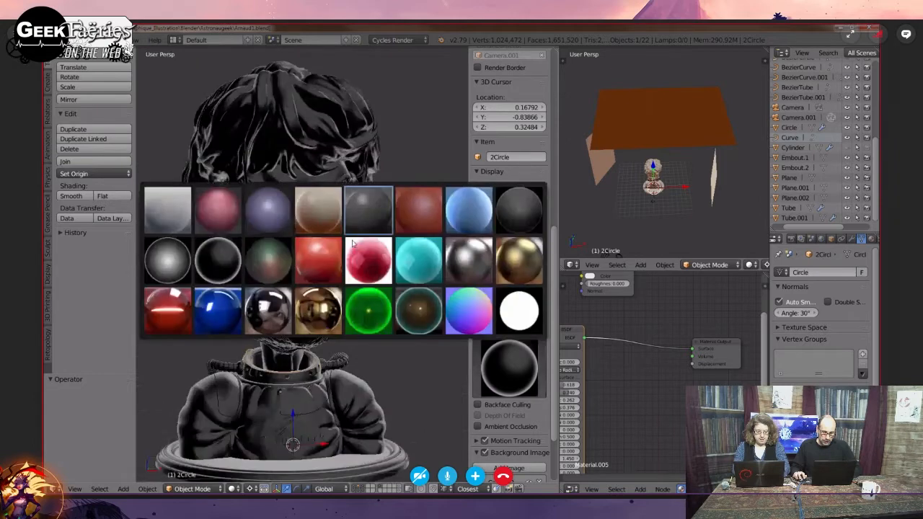
pyautogui.click(330, 215)
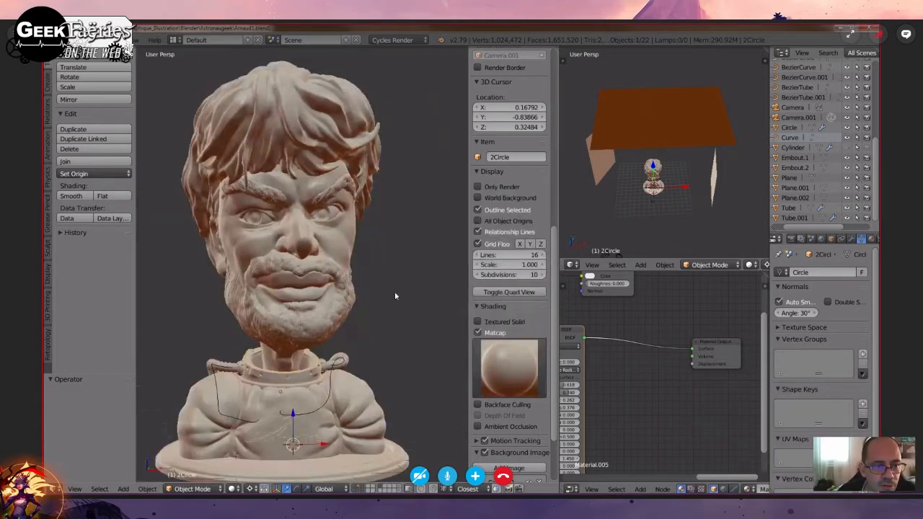
pyautogui.moveTo(395, 292)
pyautogui.mouseDown(button='middle')
pyautogui.moveTo(378, 302)
pyautogui.moveTo(385, 306)
pyautogui.moveTo(375, 303)
pyautogui.moveTo(404, 312)
pyautogui.moveTo(368, 299)
pyautogui.moveTo(361, 278)
pyautogui.moveTo(370, 287)
pyautogui.moveTo(401, 288)
pyautogui.moveTo(402, 316)
pyautogui.mouseUp(button='middle')
# - Turn off Matcap shading in the bust's main viewport and view the head from both sides
pyautogui.click(478, 333)
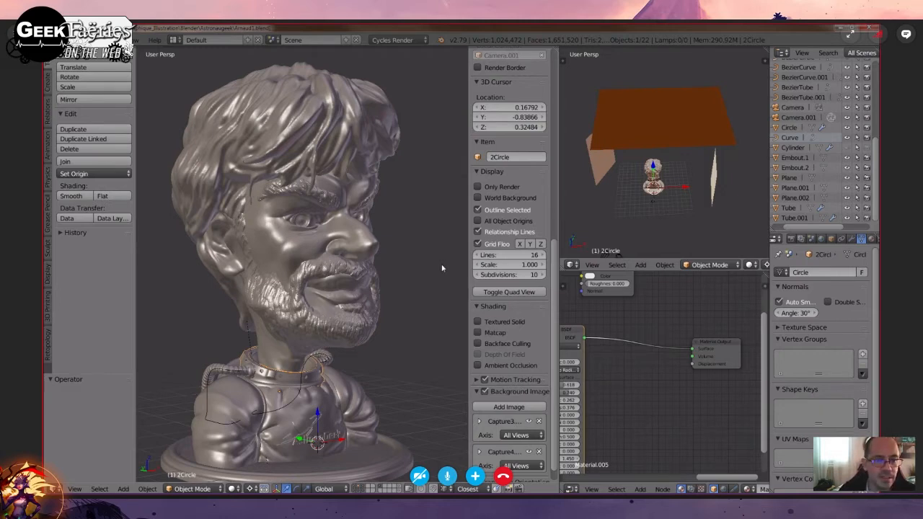
pyautogui.moveTo(442, 268); pyautogui.dragTo(397, 290, button='middle')
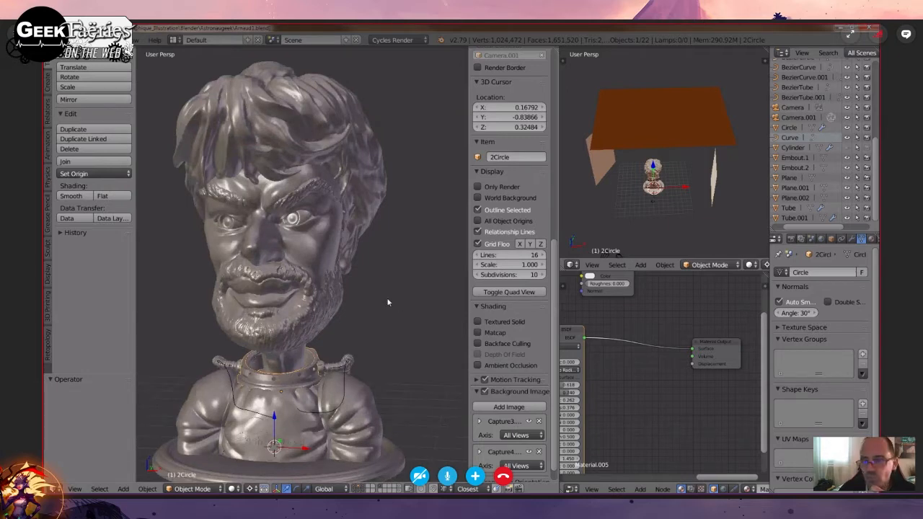
pyautogui.moveTo(387, 302); pyautogui.dragTo(406, 299, button='middle')
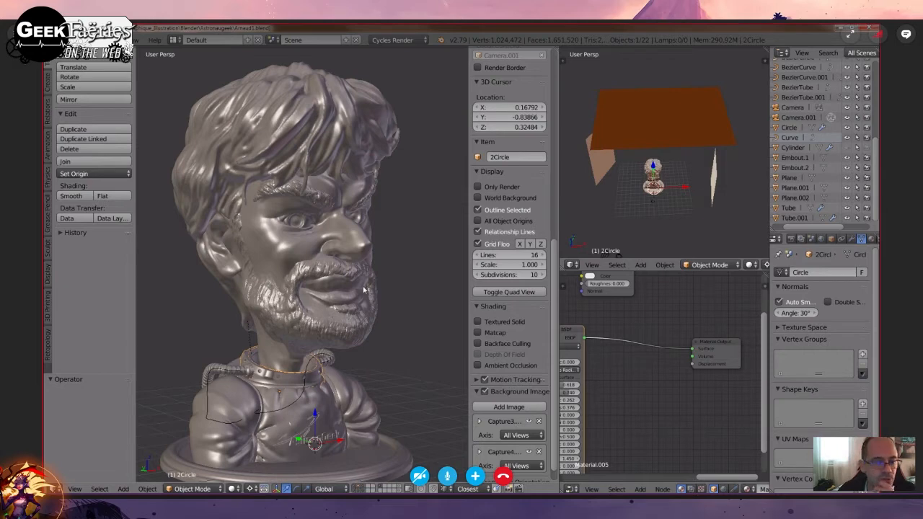
# - Select the bust's face mesh, 1Visage, and hide it
pyautogui.moveTo(365, 290)
pyautogui.mouseDown(button='middle')
pyautogui.moveTo(360, 276)
pyautogui.moveTo(364, 342)
pyautogui.moveTo(382, 337)
pyautogui.moveTo(278, 315)
pyautogui.moveTo(308, 333)
pyautogui.moveTo(333, 332)
pyautogui.mouseUp(button='middle')
pyautogui.scroll(5, 307, 277)
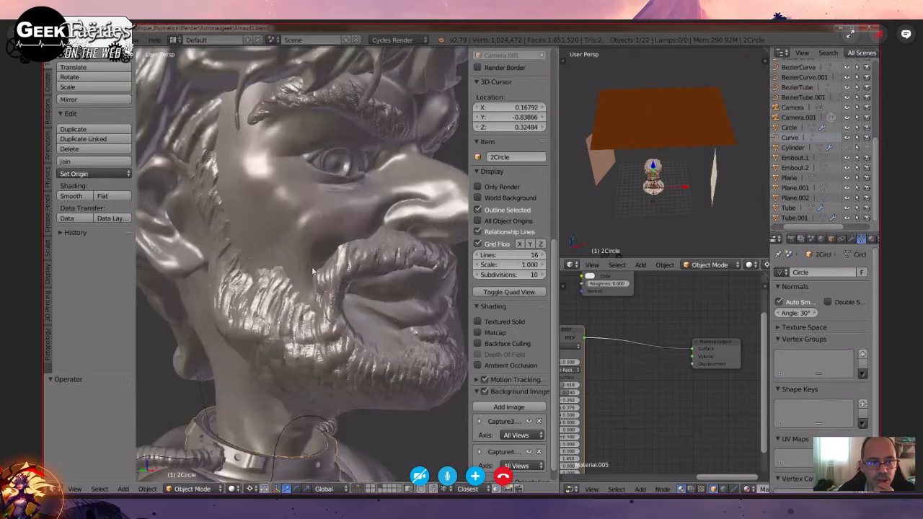
pyautogui.rightClick(313, 269)
pyautogui.scroll(-5, 313, 269)
pyautogui.moveTo(422, 273); pyautogui.dragTo(403, 271, button='middle')
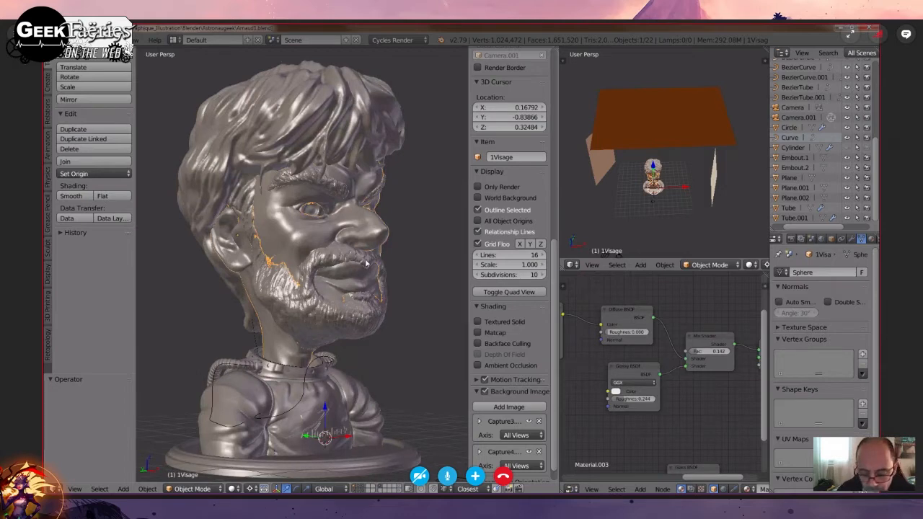
pyautogui.press('h')
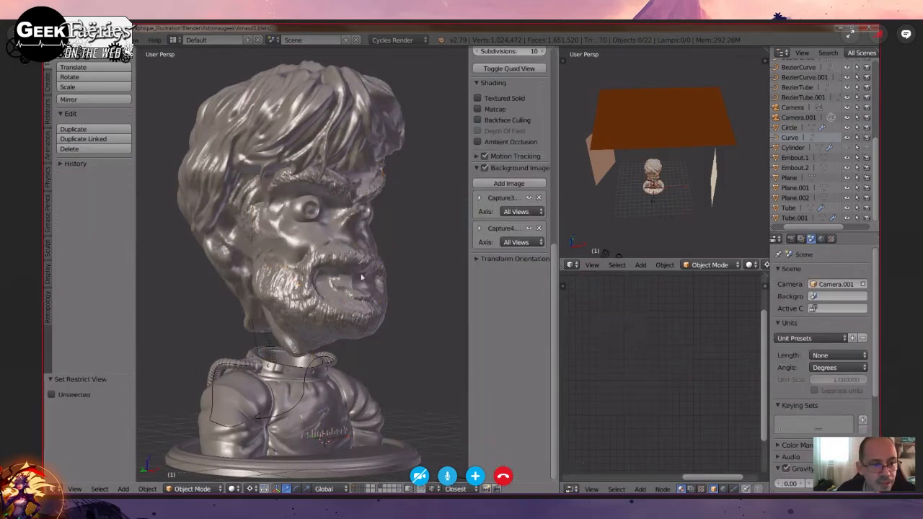
# - Select the beard mesh, 2Barbe, and hide it
pyautogui.rightClick(319, 256)
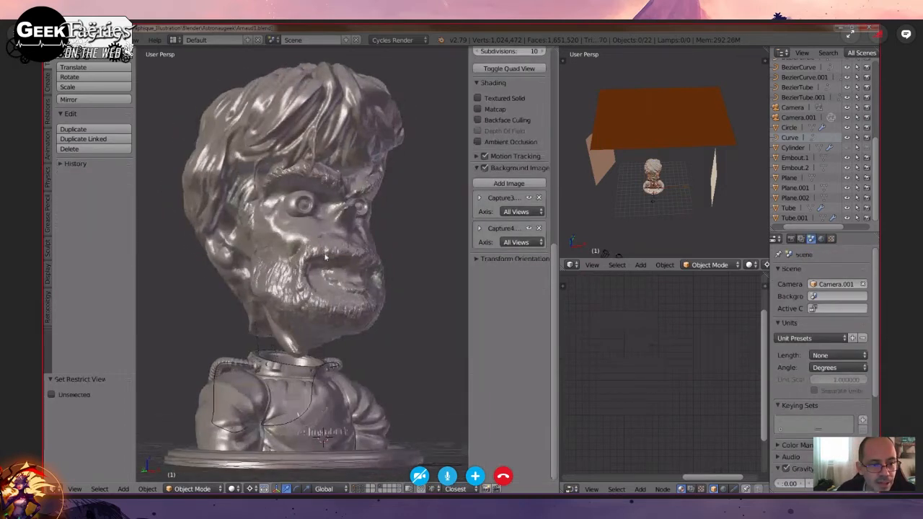
pyautogui.press('g')
pyautogui.rightClick(373, 299)
pyautogui.moveTo(420, 296)
pyautogui.mouseDown(button='middle')
pyautogui.moveTo(332, 297)
pyautogui.moveTo(418, 295)
pyautogui.mouseUp(button='middle')
pyautogui.scroll(4, 340, 256)
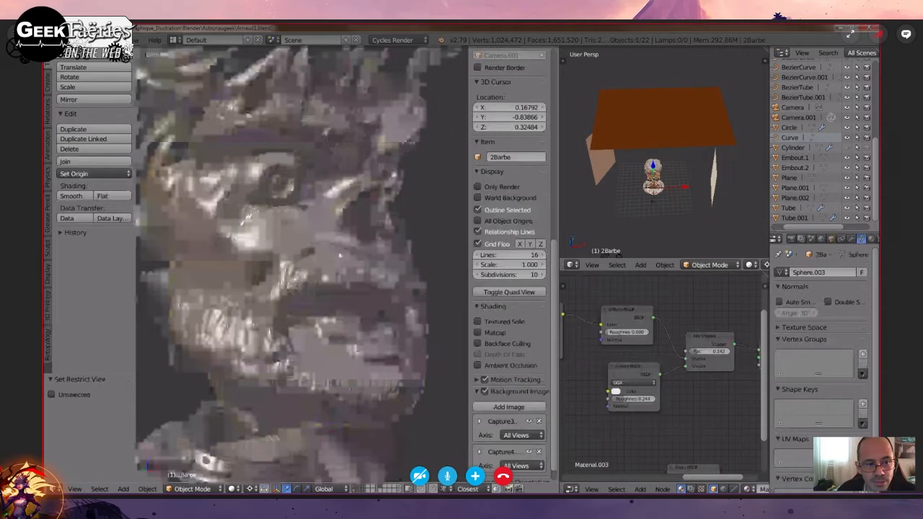
pyautogui.scroll(-5, 347, 260)
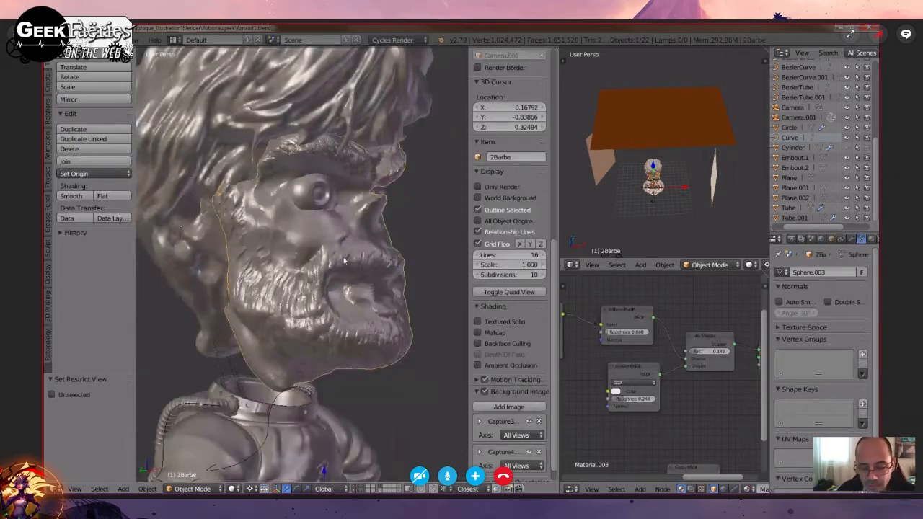
pyautogui.press('Delete')
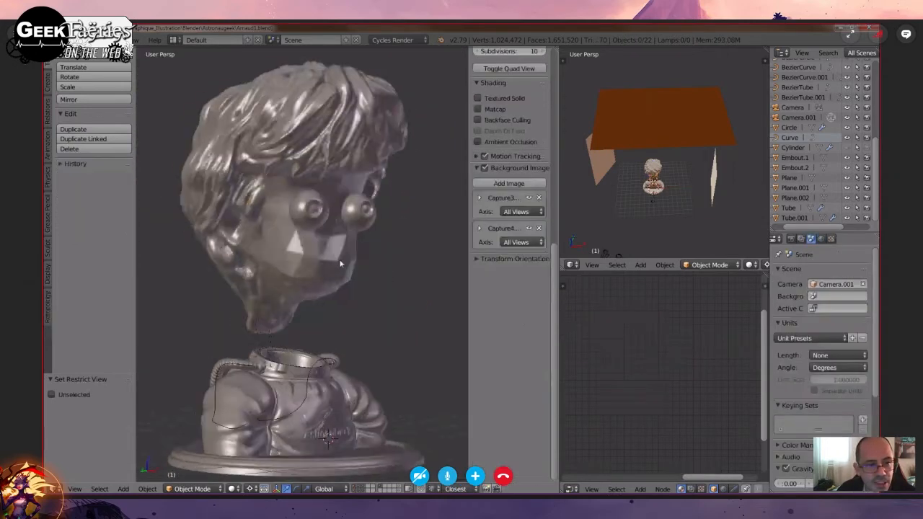
# - Hide the remaining head parts, the hair mesh and the eyeballs, leaving only the torso and base
pyautogui.rightClick(341, 264)
pyautogui.moveTo(398, 294); pyautogui.dragTo(369, 328, button='middle')
pyautogui.press('Delete')
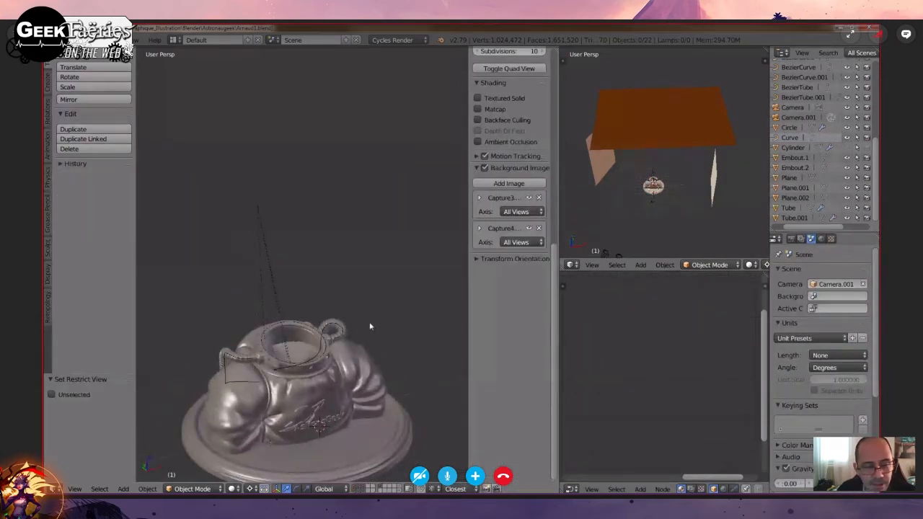
# - Bring back the hidden eyeballs, hair, beard and face of the bust
pyautogui.hotkey('alt', 'h')
pyautogui.press('a')
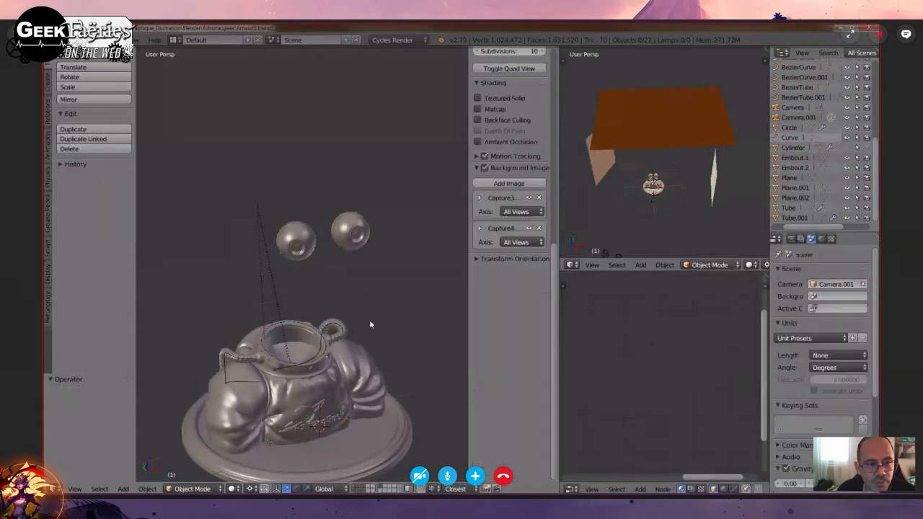
pyautogui.hotkey('alt', 'h')
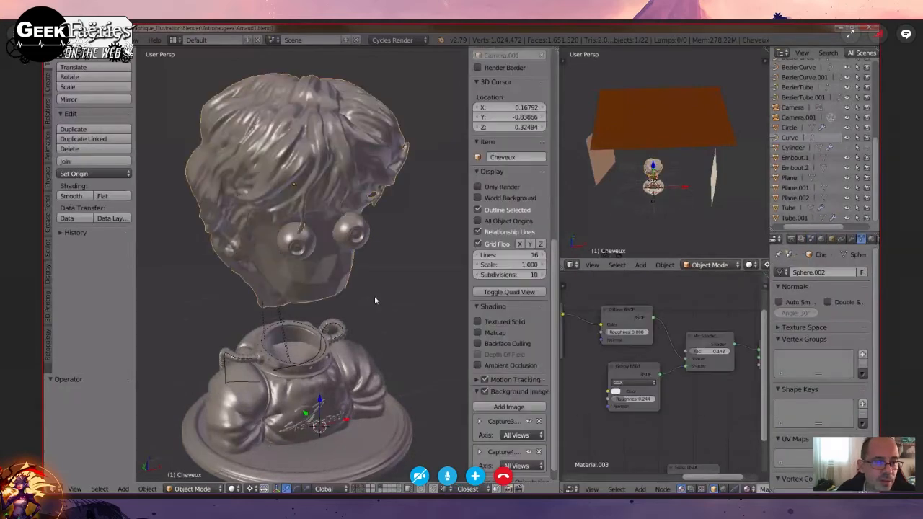
pyautogui.press('a')
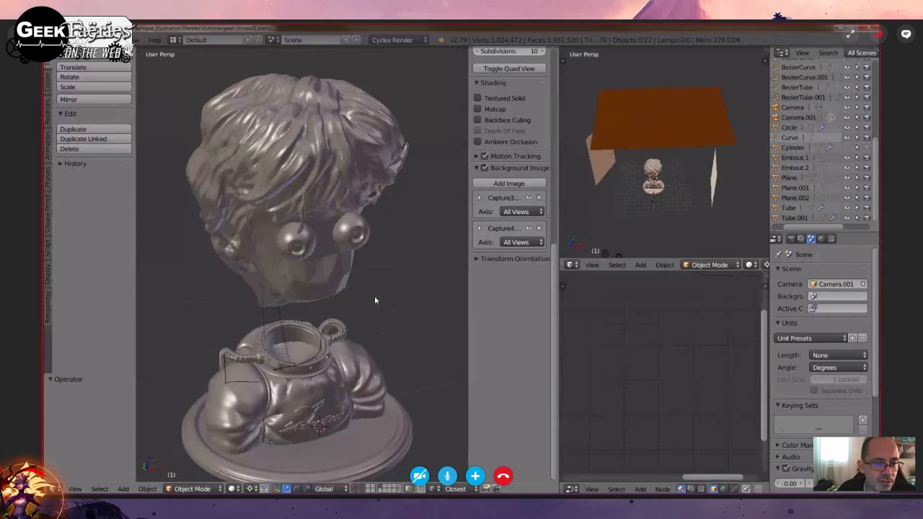
pyautogui.hotkey('alt', 'h')
pyautogui.moveTo(374, 300)
pyautogui.mouseDown(button='middle')
pyautogui.moveTo(371, 272)
pyautogui.moveTo(405, 279)
pyautogui.moveTo(375, 279)
pyautogui.mouseUp(button='middle')
pyautogui.press('a')
# - Place the 3D cursor in the empty space beside the face and deselect all objects
pyautogui.rightClick(370, 272)
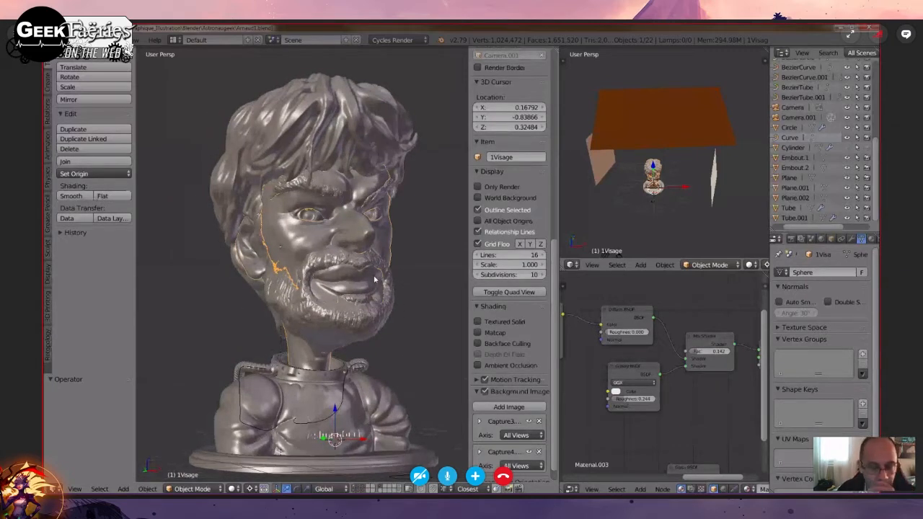
pyautogui.moveTo(389, 278)
pyautogui.mouseDown(button='middle')
pyautogui.moveTo(377, 282)
pyautogui.moveTo(436, 278)
pyautogui.moveTo(388, 297)
pyautogui.moveTo(383, 323)
pyautogui.moveTo(391, 328)
pyautogui.mouseUp(button='middle')
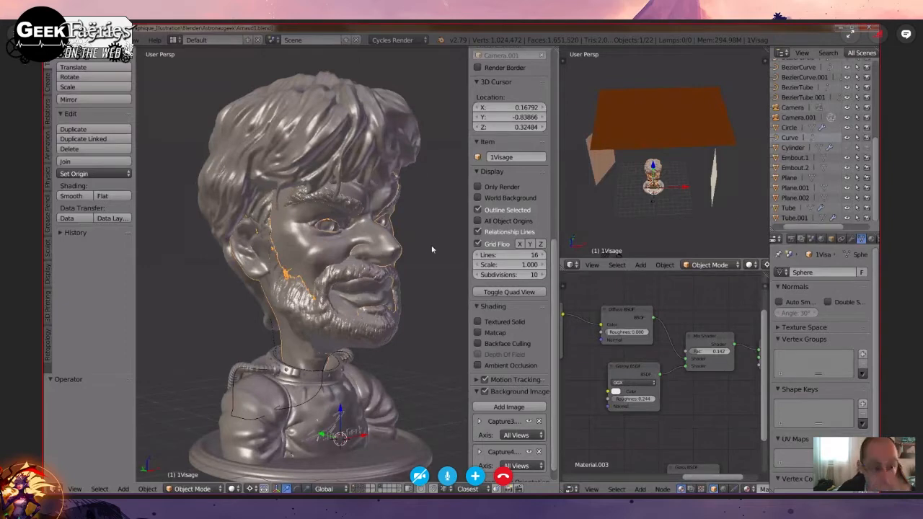
pyautogui.moveTo(435, 254); pyautogui.dragTo(412, 248, button='middle')
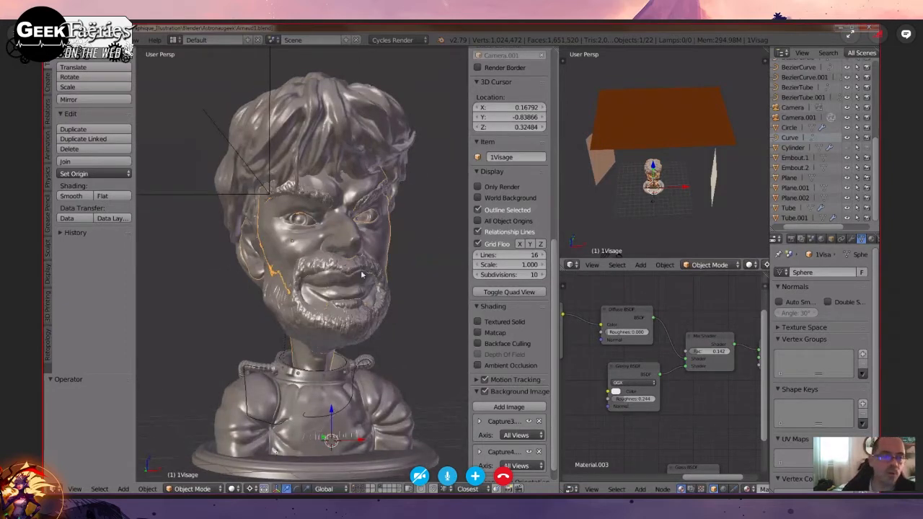
pyautogui.moveTo(330, 264)
pyautogui.mouseDown(button='middle')
pyautogui.moveTo(357, 272)
pyautogui.moveTo(362, 263)
pyautogui.mouseUp(button='middle')
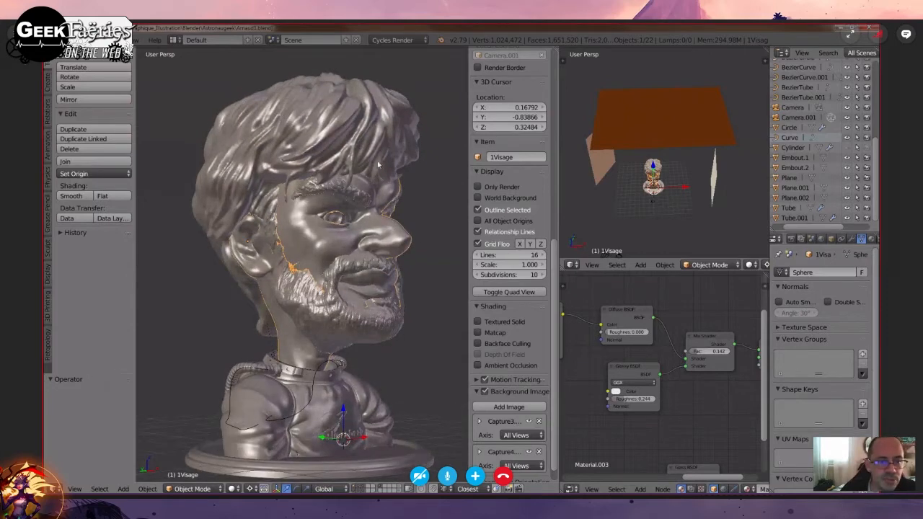
pyautogui.moveTo(346, 304)
pyautogui.mouseDown(button='middle')
pyautogui.moveTo(330, 290)
pyautogui.moveTo(369, 259)
pyautogui.moveTo(400, 267)
pyautogui.moveTo(400, 285)
pyautogui.moveTo(413, 279)
pyautogui.moveTo(392, 278)
pyautogui.moveTo(412, 270)
pyautogui.mouseUp(button='middle')
pyautogui.click(413, 268)
pyautogui.press('a')
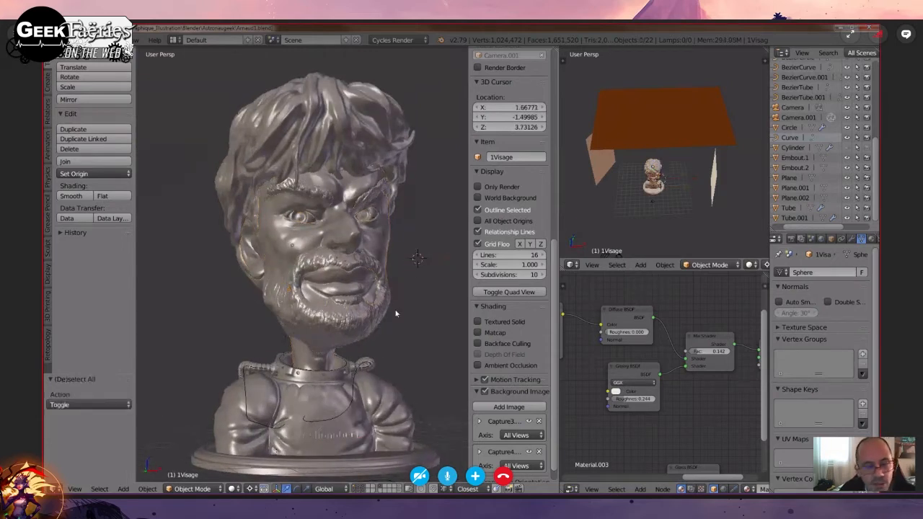
# - Preview the bust from the front in rendered shading, then return the viewport to solid shading
pyautogui.moveTo(372, 302); pyautogui.dragTo(390, 303, button='middle')
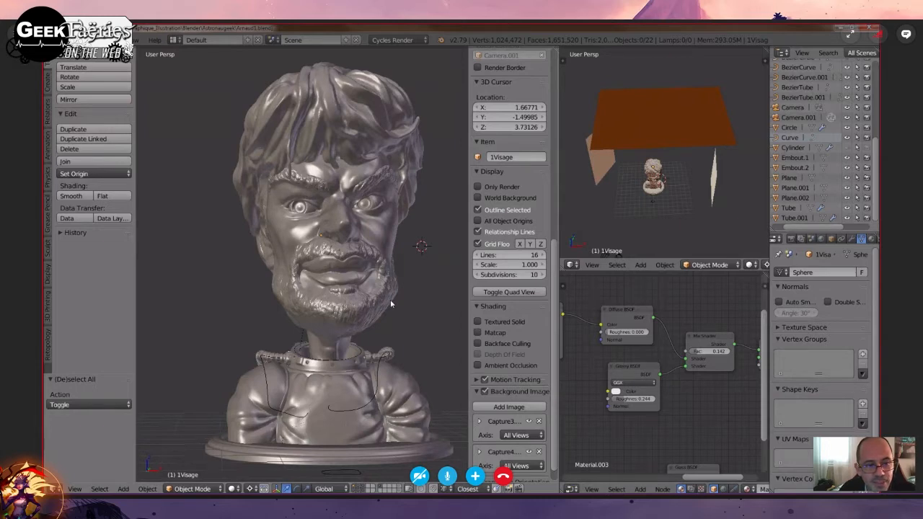
pyautogui.hotkey('shift', 'z')
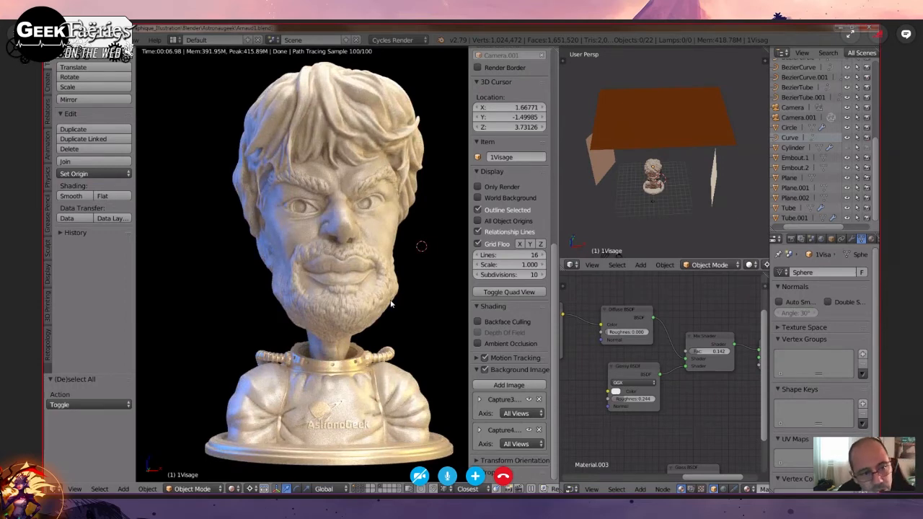
pyautogui.hotkey('shift', 'z')
pyautogui.moveTo(390, 299)
pyautogui.mouseDown(button='middle')
pyautogui.moveTo(405, 309)
pyautogui.moveTo(470, 288)
pyautogui.mouseUp(button='middle')
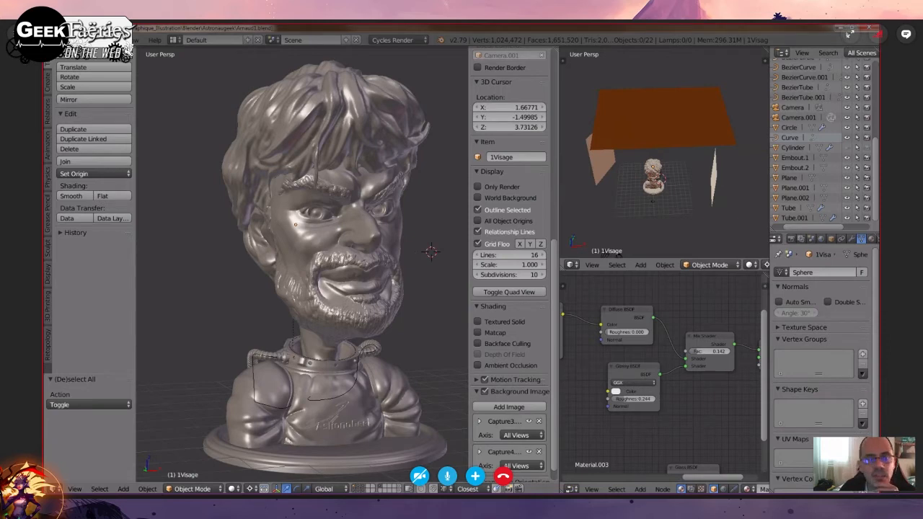
# - Switch to the dragon rig scene and examine the winged model from several angles in Object Mode
pyautogui.click(851, 34)
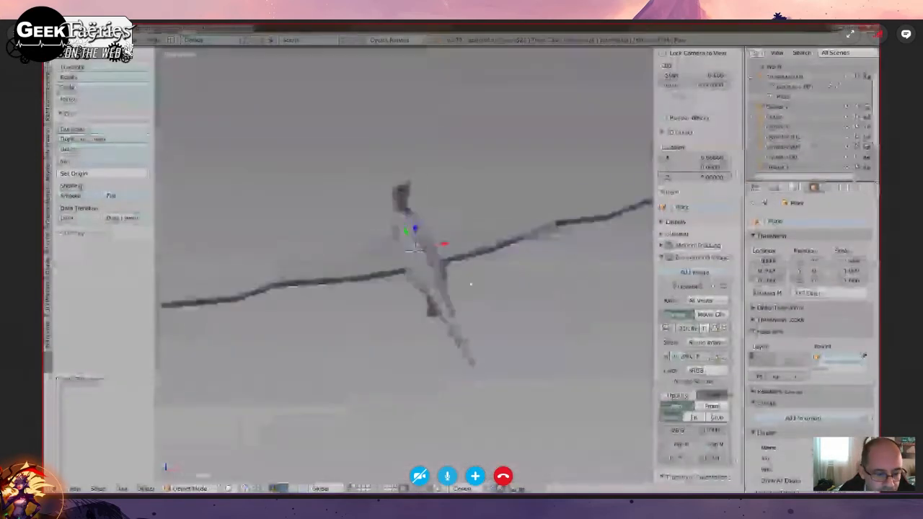
pyautogui.moveTo(469, 282); pyautogui.dragTo(463, 300, button='middle')
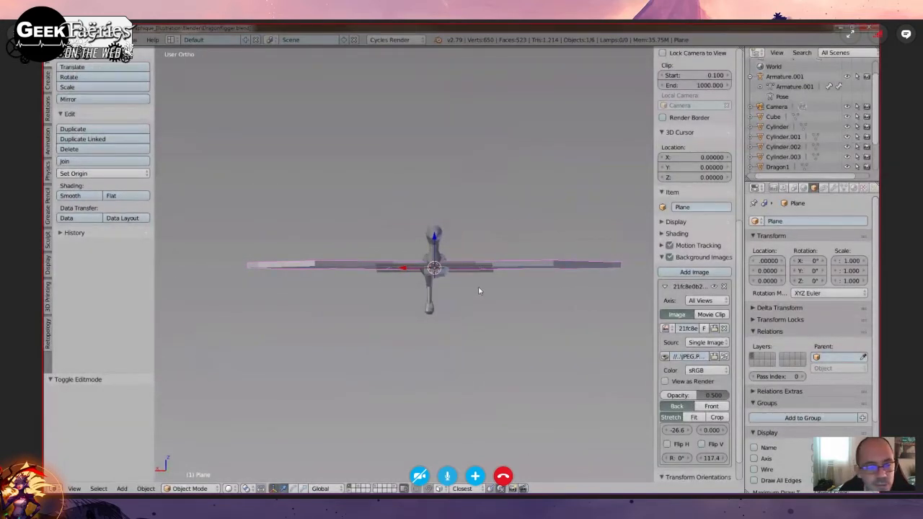
pyautogui.moveTo(482, 291); pyautogui.dragTo(467, 321, button='middle')
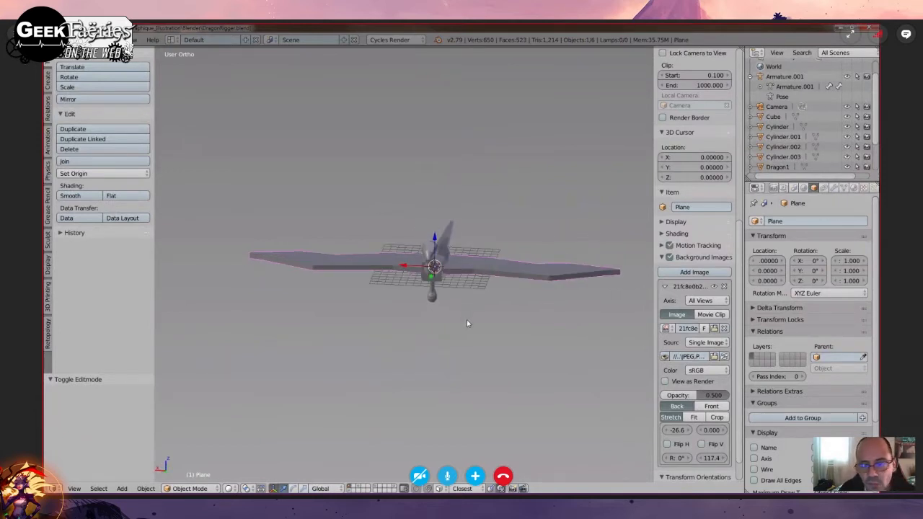
pyautogui.click(190, 489)
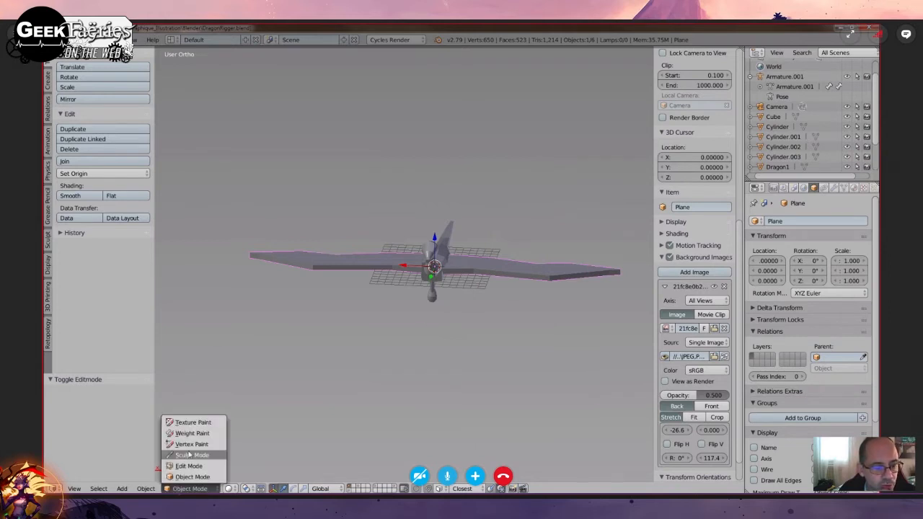
pyautogui.click(189, 477)
pyautogui.moveTo(378, 373)
pyautogui.mouseDown(button='middle')
pyautogui.moveTo(421, 319)
pyautogui.moveTo(439, 319)
pyautogui.moveTo(475, 277)
pyautogui.moveTo(485, 283)
pyautogui.moveTo(443, 281)
pyautogui.moveTo(459, 289)
pyautogui.moveTo(457, 343)
pyautogui.moveTo(455, 310)
pyautogui.moveTo(467, 295)
pyautogui.moveTo(470, 373)
pyautogui.moveTo(449, 314)
pyautogui.moveTo(440, 434)
pyautogui.mouseUp(button='middle')
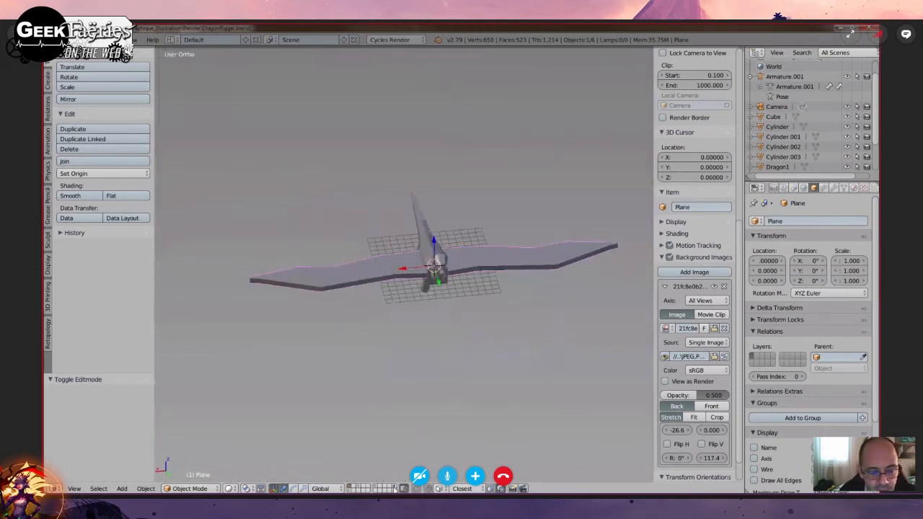
# - Display the last layer alone to view the dragon's armature, then show the first layer with the mesh again
pyautogui.click(394, 489)
pyautogui.moveTo(433, 336); pyautogui.dragTo(518, 330, button='middle')
pyautogui.moveTo(451, 433); pyautogui.dragTo(437, 365, button='middle')
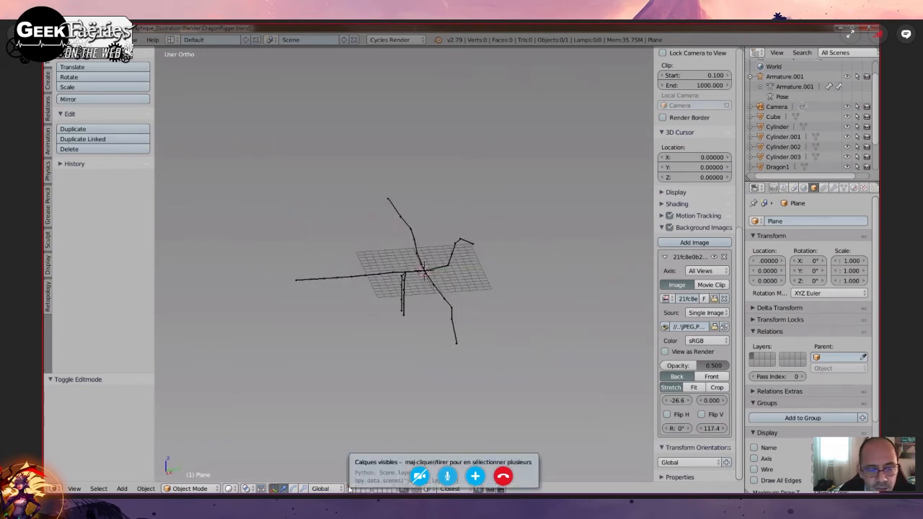
pyautogui.moveTo(528, 300); pyautogui.dragTo(502, 310, button='middle')
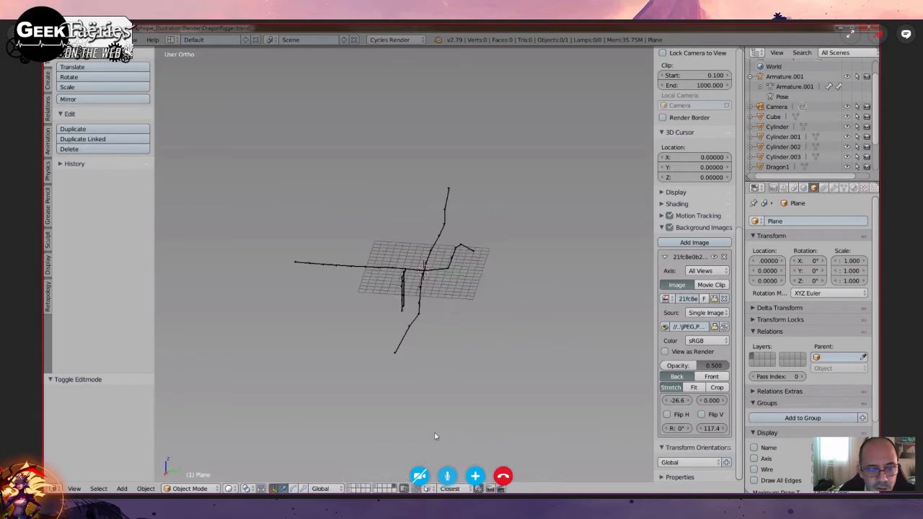
pyautogui.click(349, 489)
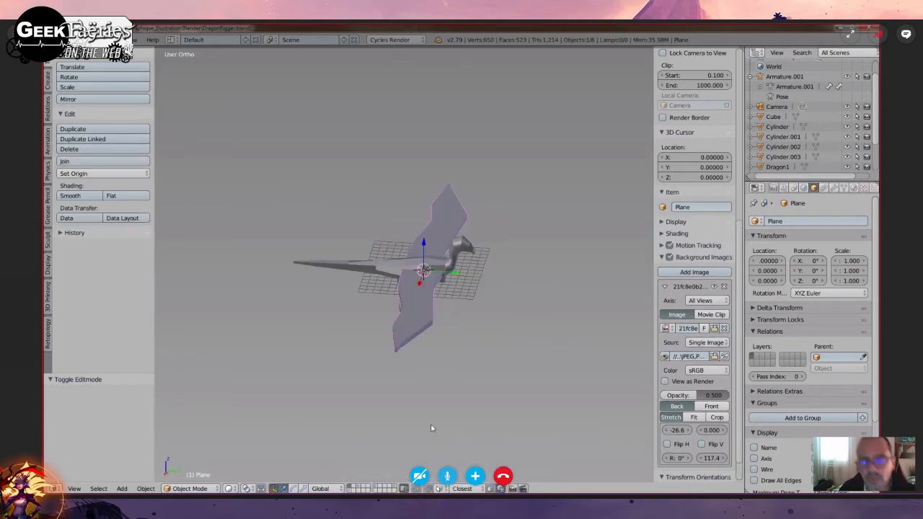
# - Examine the dragon model from several angles, including the front view against the background reference drawing
pyautogui.moveTo(431, 429); pyautogui.dragTo(463, 334, button='middle')
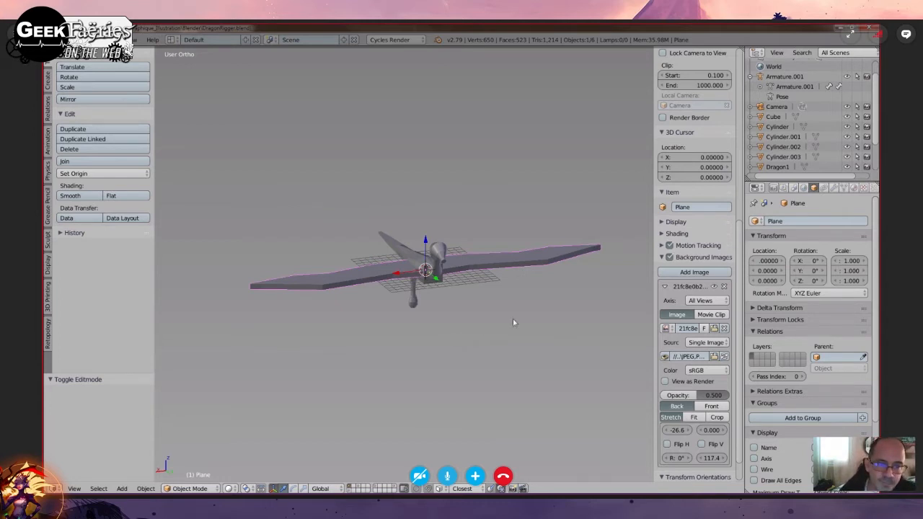
pyautogui.moveTo(513, 323); pyautogui.dragTo(473, 327, button='middle')
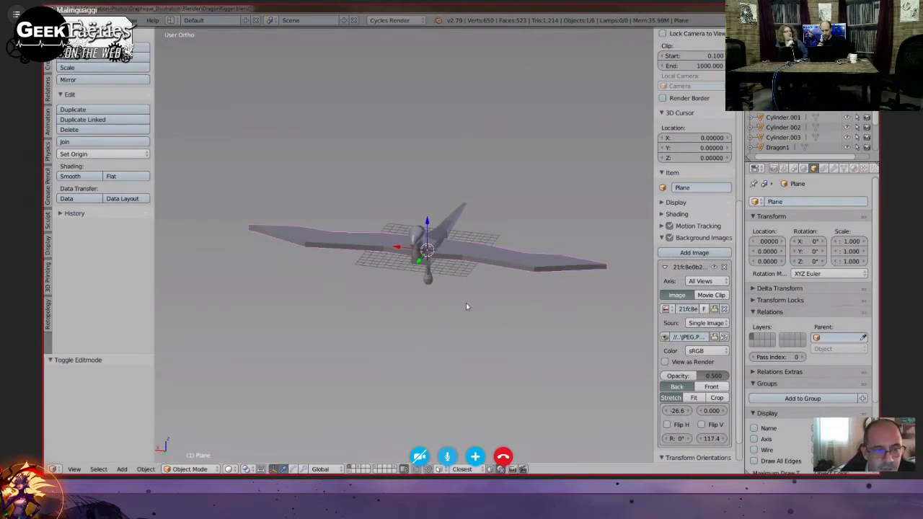
pyautogui.press('KP_1')
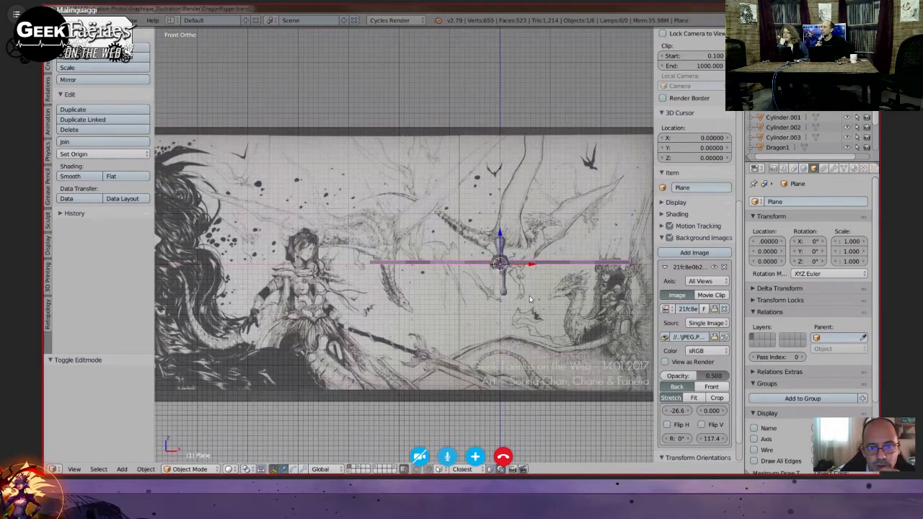
pyautogui.scroll(1, 530, 299)
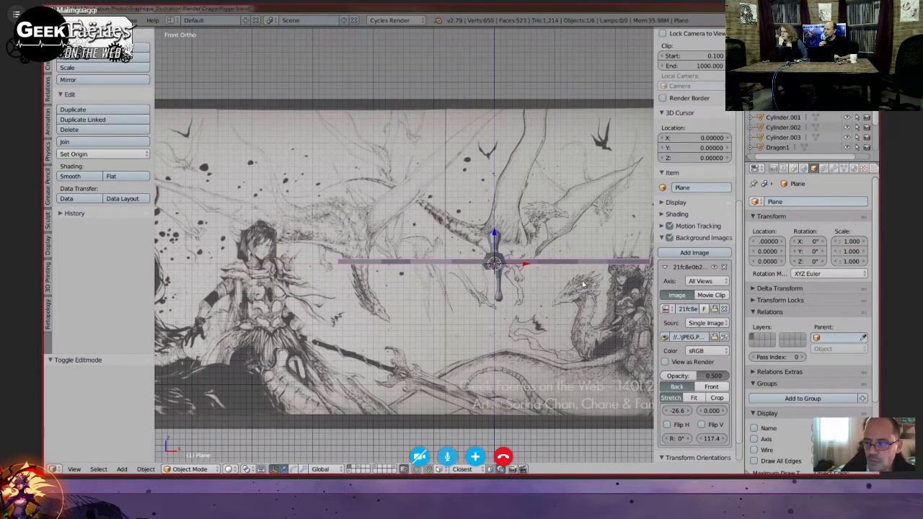
pyautogui.moveTo(583, 287); pyautogui.dragTo(519, 261, button='middle')
pyautogui.scroll(3, 509, 268)
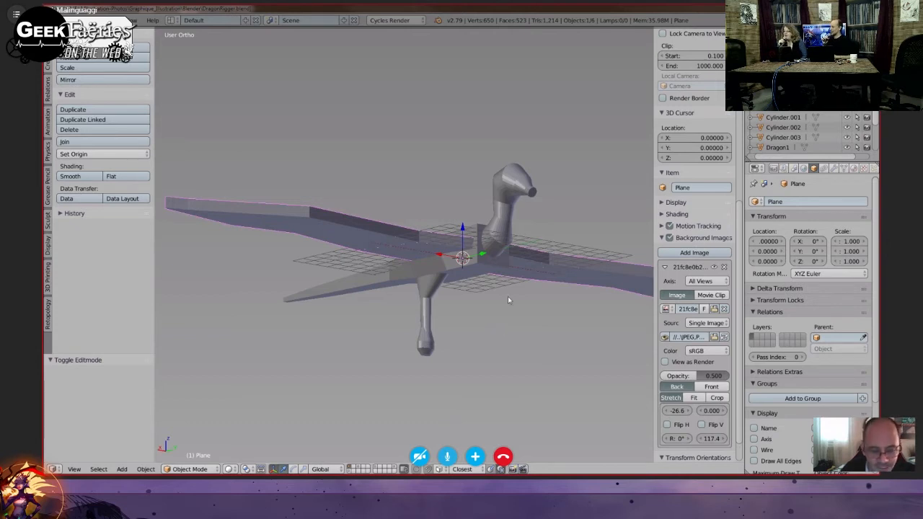
pyautogui.keyDown('shift'); pyautogui.moveTo(508, 296); pyautogui.dragTo(486, 293, button='middle'); pyautogui.keyUp('shift')
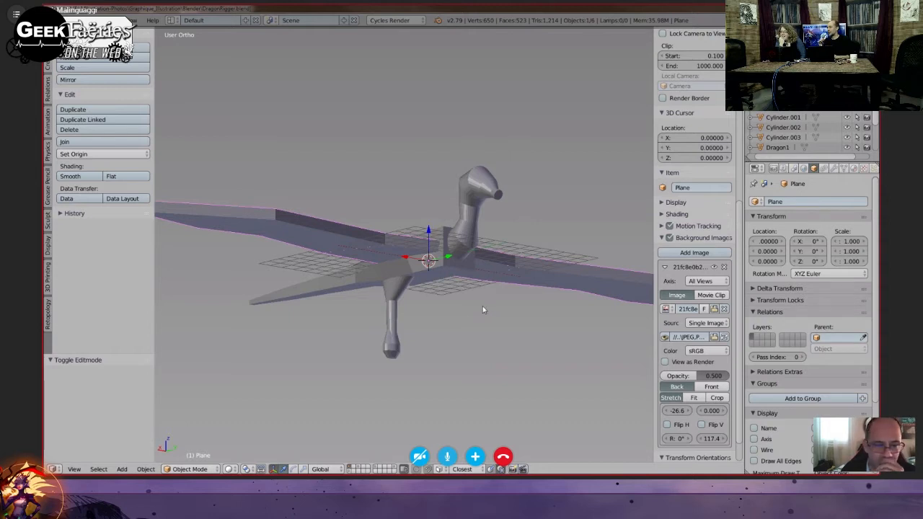
pyautogui.moveTo(474, 313); pyautogui.dragTo(484, 294, button='middle')
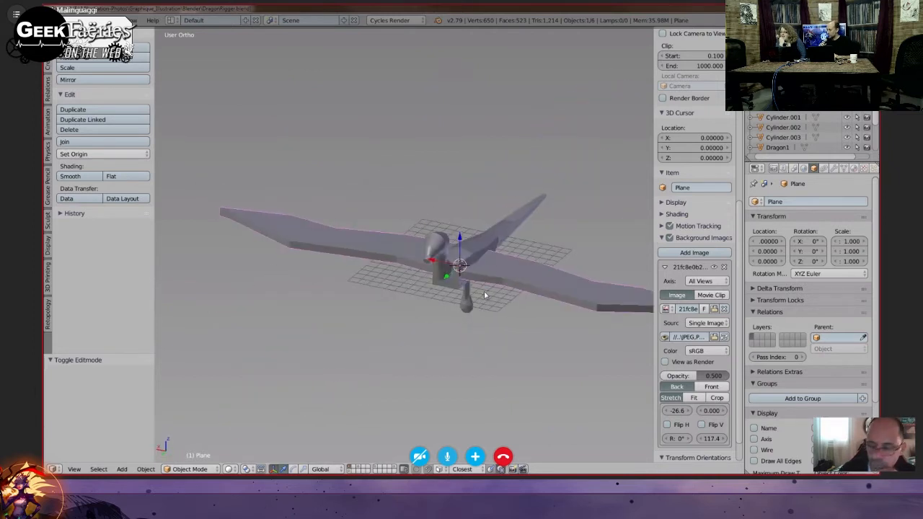
# - Compare the dragon in the front view with the reference drawing, alternating with free perspectives where the drawing is hidden
pyautogui.press('KP_1')
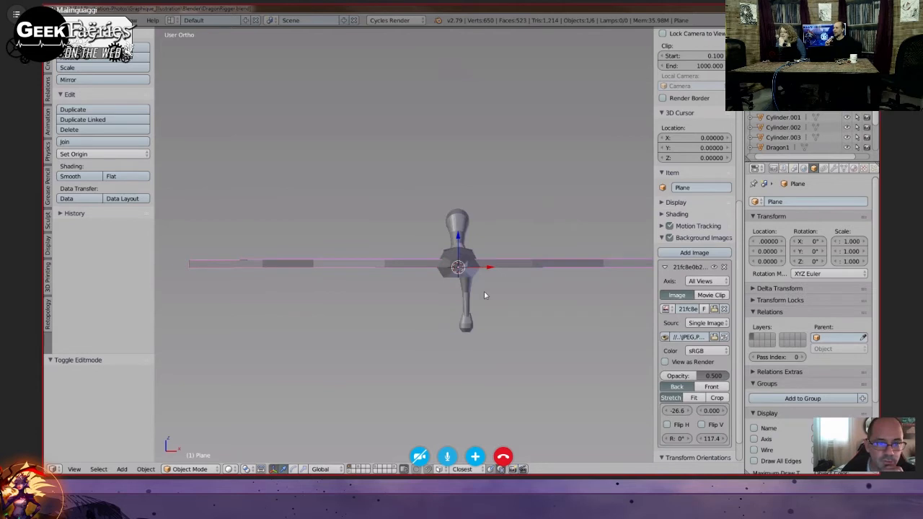
pyautogui.press('KP_1')
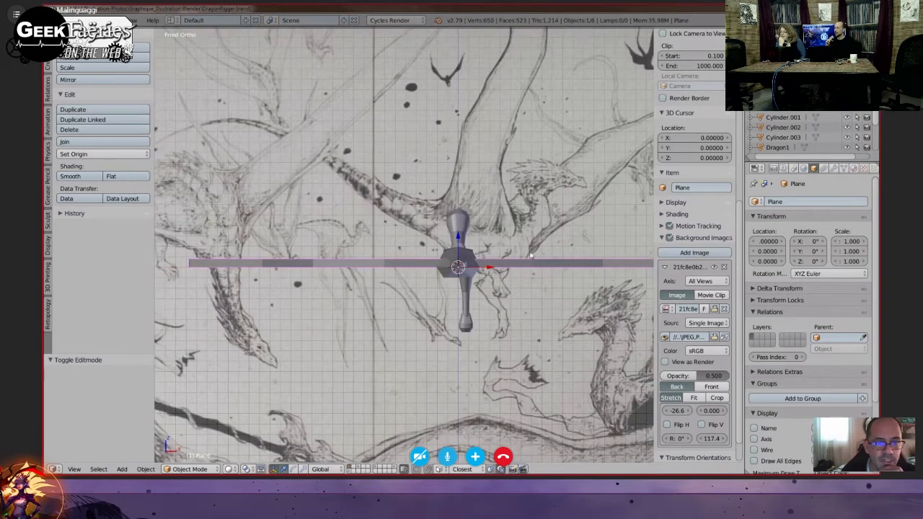
pyautogui.moveTo(530, 256); pyautogui.dragTo(562, 269, button='middle')
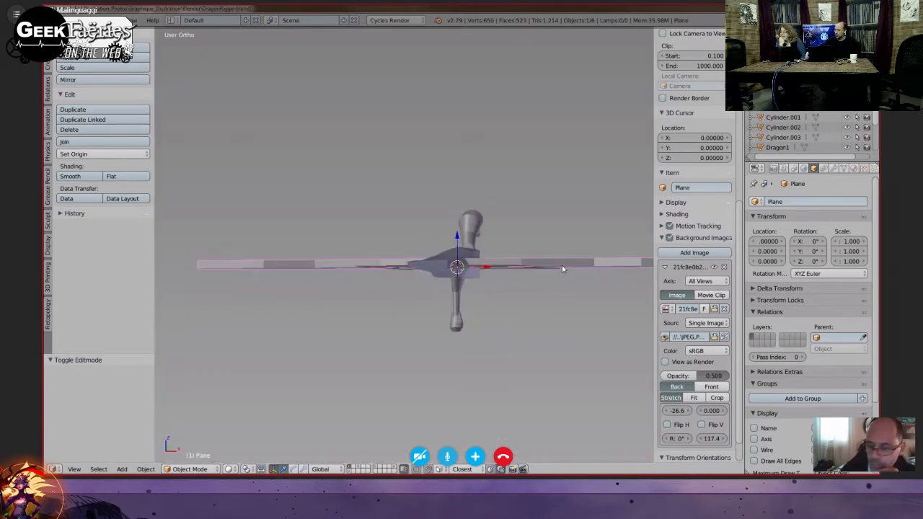
pyautogui.press('KP_1')
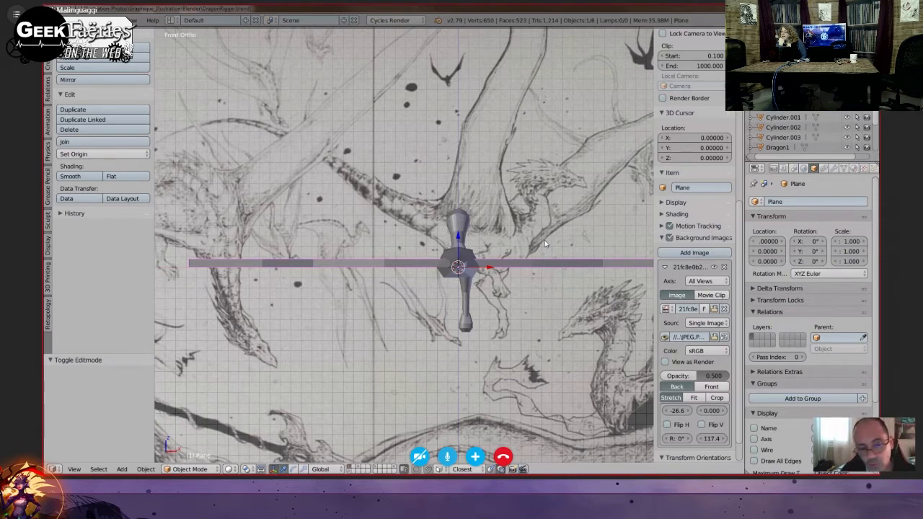
pyautogui.moveTo(546, 245); pyautogui.dragTo(548, 239, button='middle')
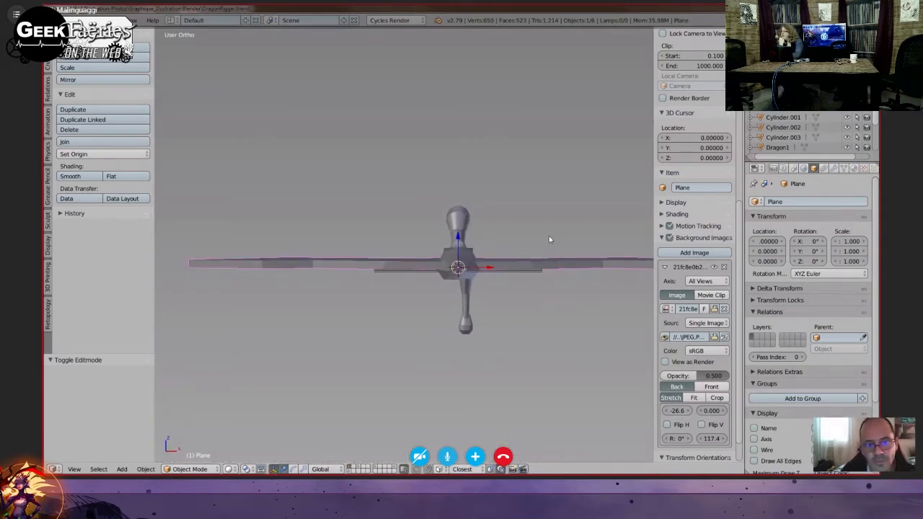
pyautogui.press('KP_1')
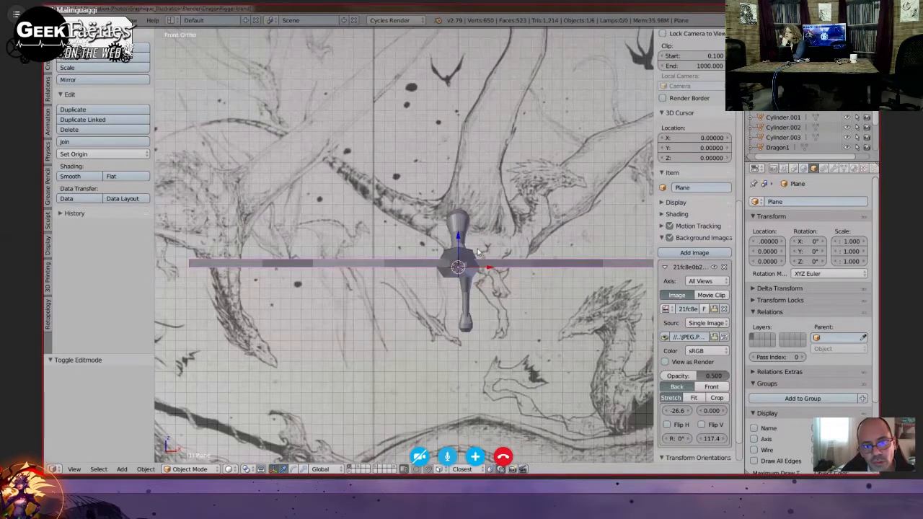
pyautogui.moveTo(477, 251)
pyautogui.mouseDown(button='middle')
pyautogui.moveTo(506, 295)
pyautogui.moveTo(596, 291)
pyautogui.moveTo(550, 253)
pyautogui.moveTo(600, 351)
pyautogui.moveTo(584, 323)
pyautogui.mouseUp(button='middle')
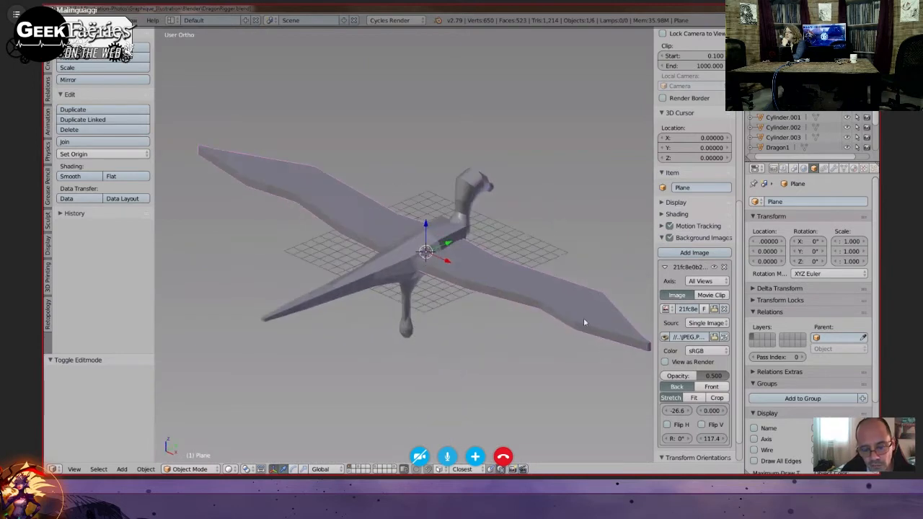
# - Inspect the wing mesh in Edit Mode, selecting a single vertex on the wing's edge, and return to Object Mode
pyautogui.press('Tab')
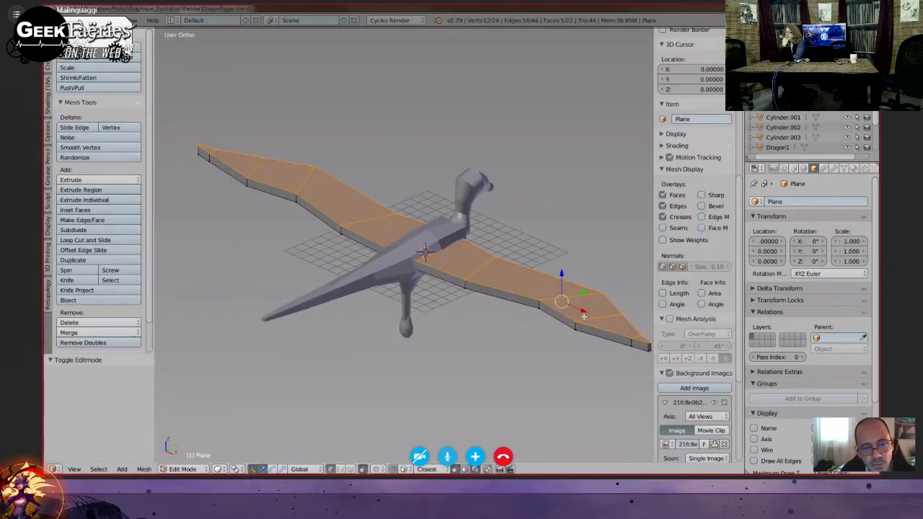
pyautogui.moveTo(571, 320); pyautogui.dragTo(499, 312, button='middle')
pyautogui.rightClick(458, 279)
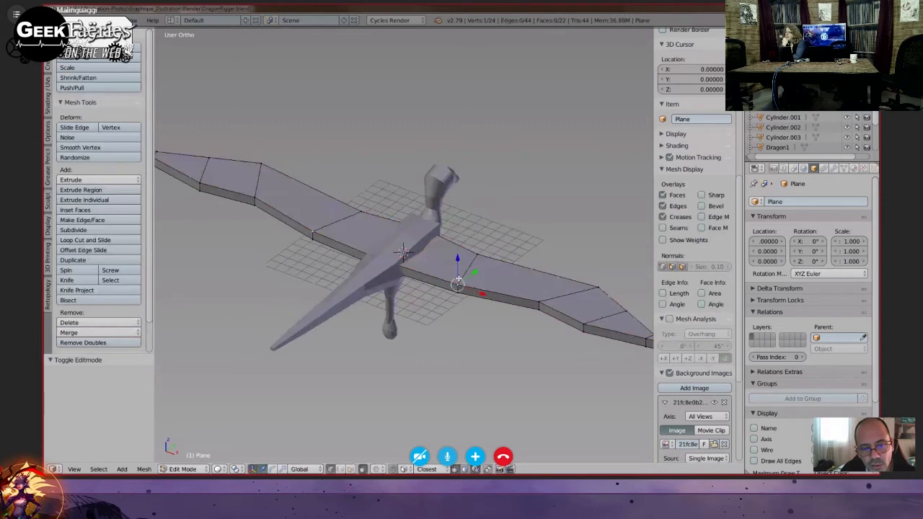
pyautogui.moveTo(458, 281); pyautogui.dragTo(553, 309, button='middle')
pyautogui.press('Tab')
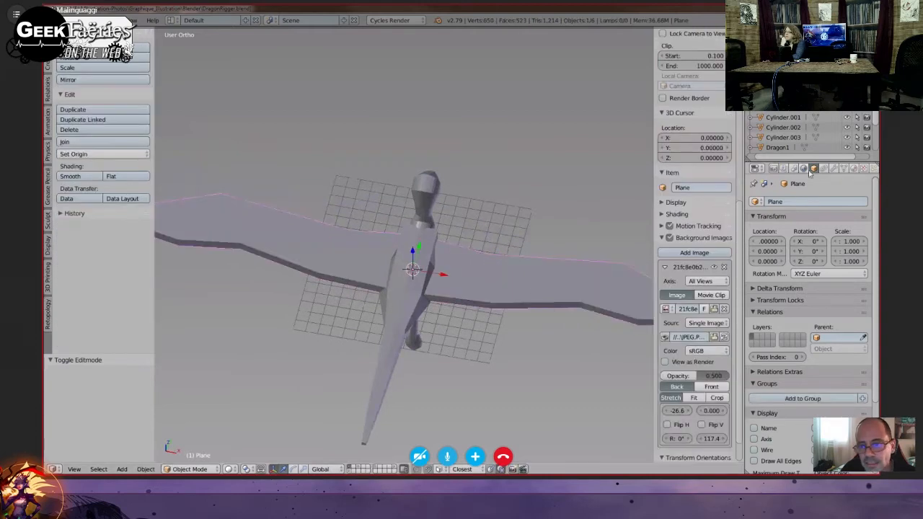
# - Show the wings' Mirror modifier settings and check the symmetry from the top view, briefly toggling wireframe display
pyautogui.click(834, 168)
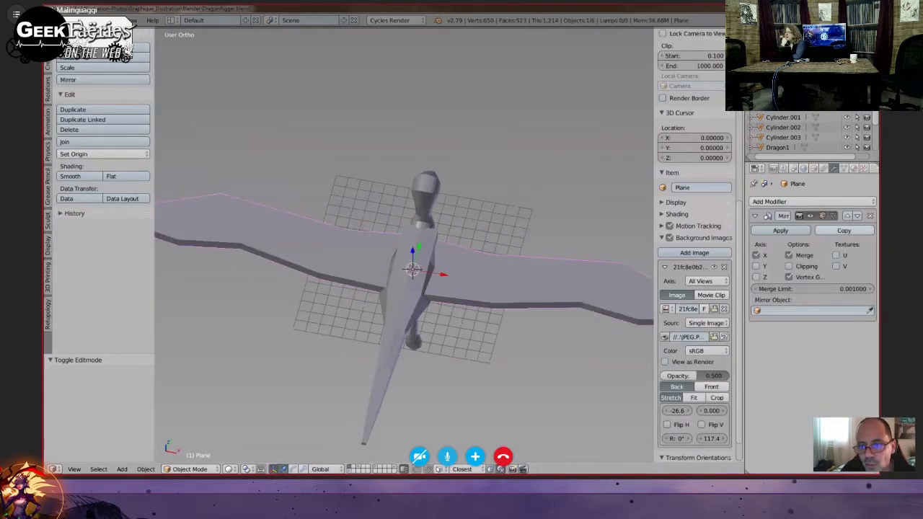
pyautogui.moveTo(505, 317); pyautogui.dragTo(523, 331, button='middle')
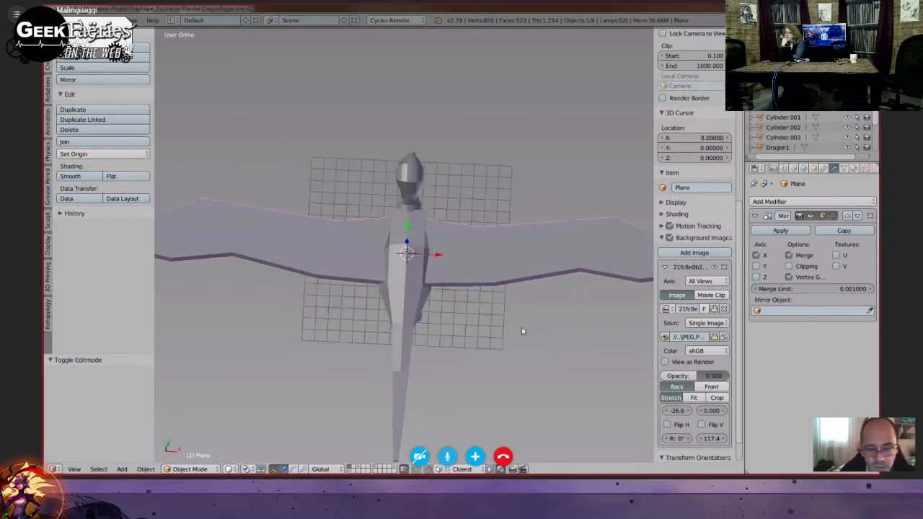
pyautogui.press('KP_7')
pyautogui.press('z')
pyautogui.press('z')
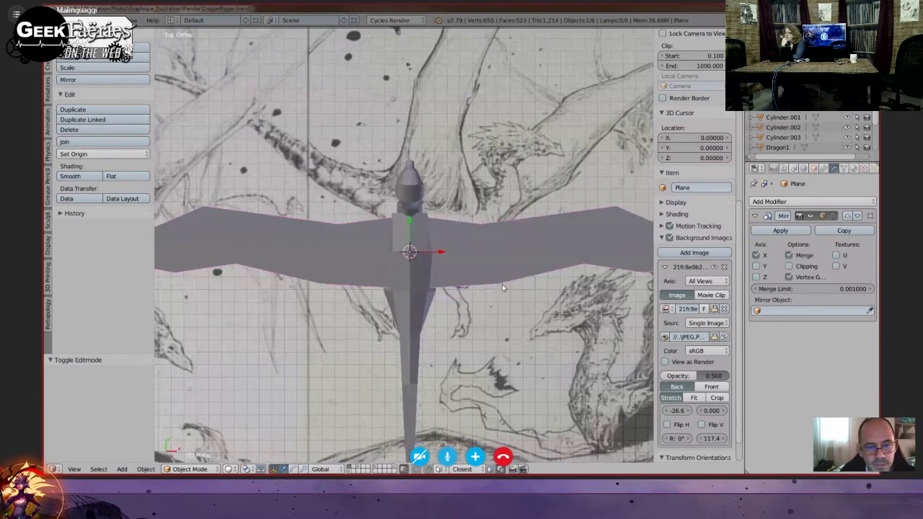
pyautogui.moveTo(503, 288); pyautogui.dragTo(476, 282, button='middle')
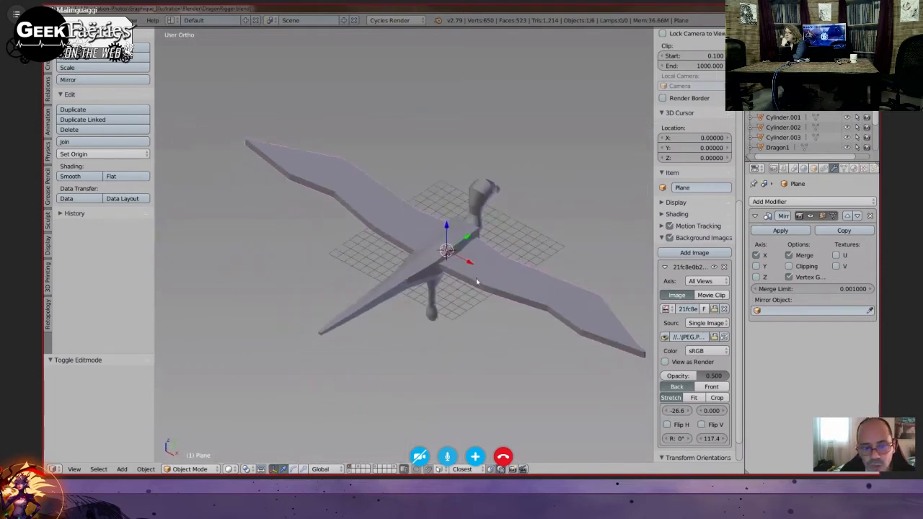
# - Select the dragon's body and several leg segments one after another to examine them as separate objects
pyautogui.moveTo(503, 311); pyautogui.dragTo(477, 287, button='middle')
pyautogui.rightClick(428, 270)
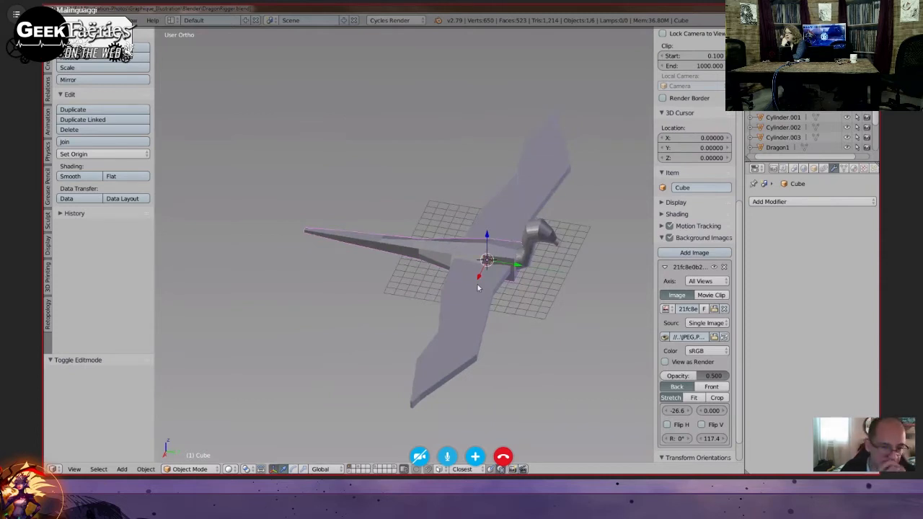
pyautogui.keyDown('shift'); pyautogui.moveTo(507, 285); pyautogui.dragTo(484, 300, button='middle'); pyautogui.keyUp('shift')
pyautogui.rightClick(459, 265)
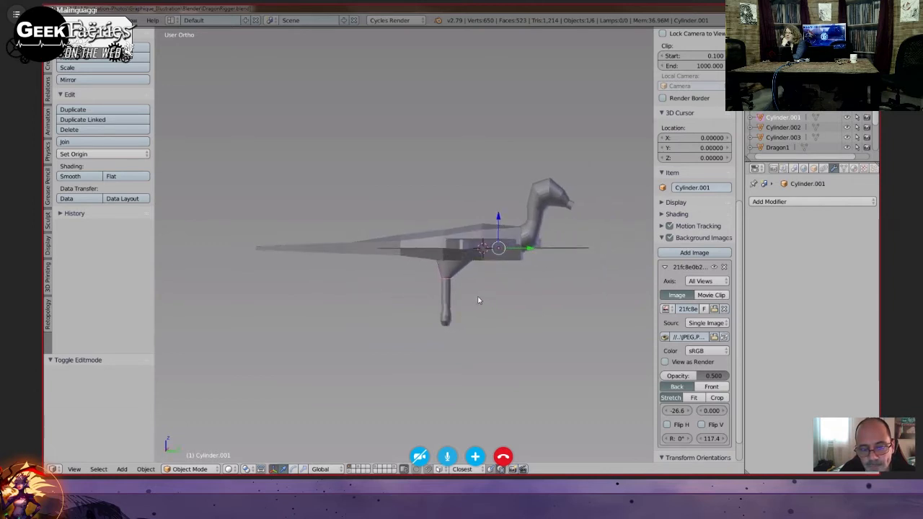
pyautogui.moveTo(477, 300); pyautogui.dragTo(481, 279, button='middle')
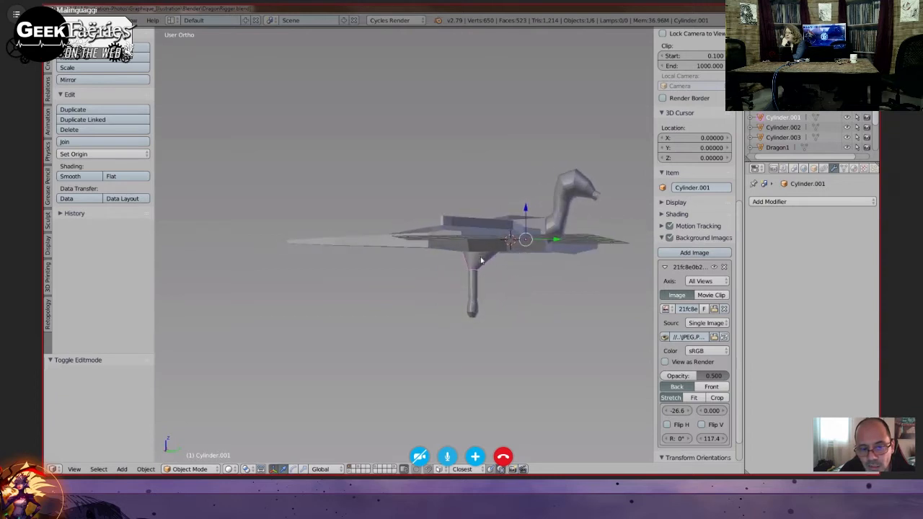
pyautogui.rightClick(478, 288)
pyautogui.moveTo(487, 312)
pyautogui.mouseDown(button='middle')
pyautogui.moveTo(512, 312)
pyautogui.moveTo(483, 301)
pyautogui.moveTo(477, 283)
pyautogui.moveTo(488, 299)
pyautogui.mouseUp(button='middle')
pyautogui.rightClick(478, 304)
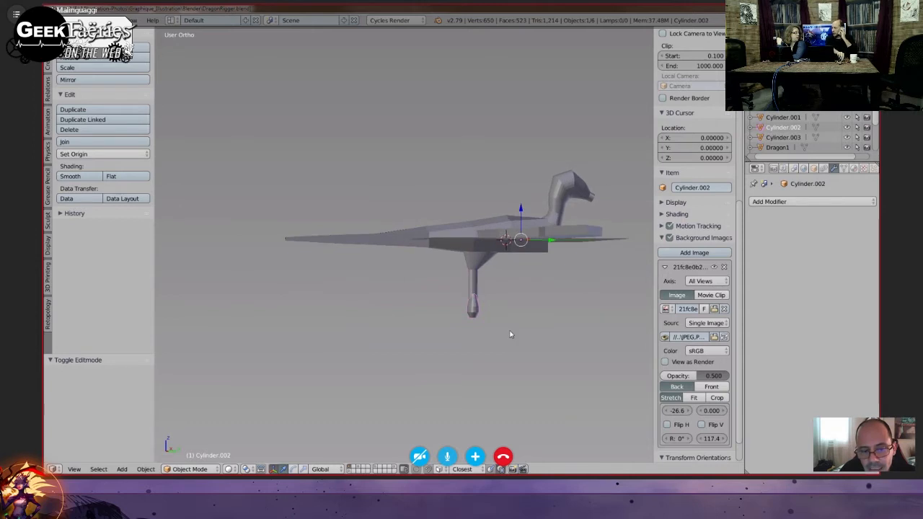
pyautogui.moveTo(510, 334); pyautogui.dragTo(490, 312, button='middle')
pyautogui.scroll(2, 469, 313)
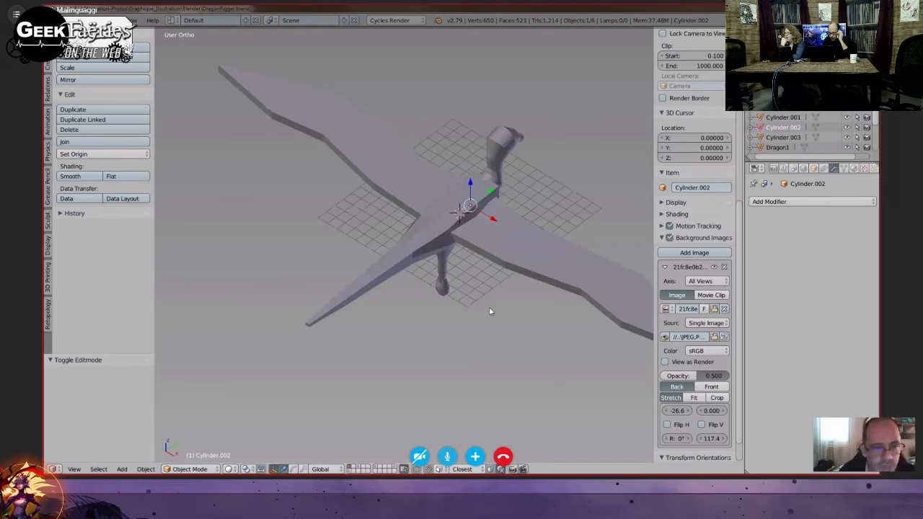
# - Select the three leg segments together and examine the leg from the front, back and side
pyautogui.press('KP_1')
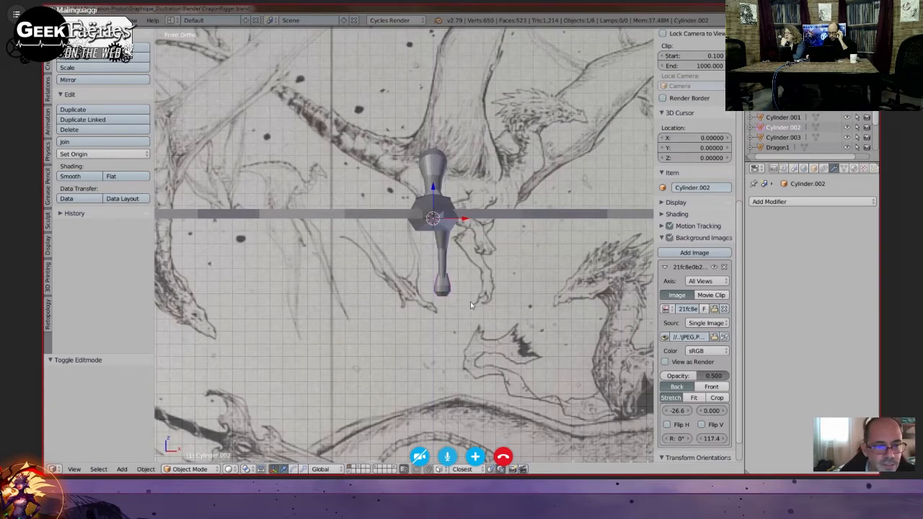
pyautogui.press('ctrl+KP_1')
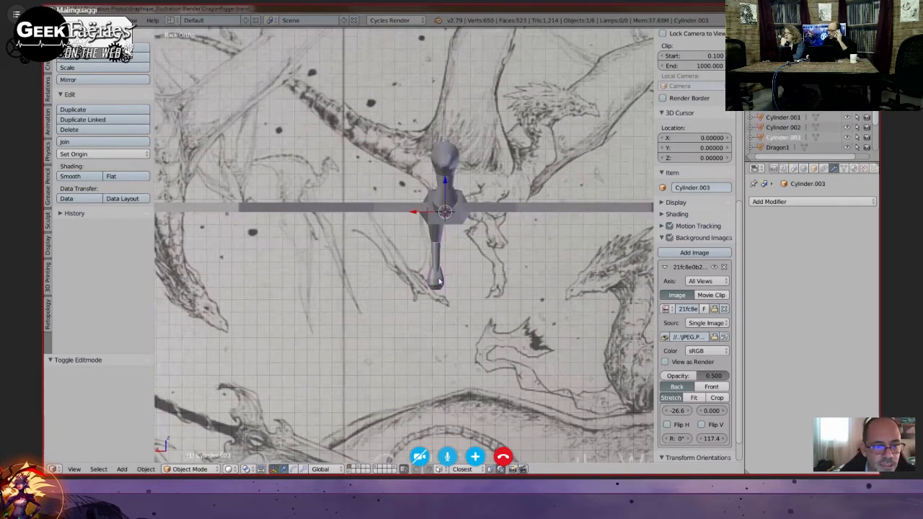
pyautogui.moveTo(447, 276); pyautogui.dragTo(447, 268, button='middle')
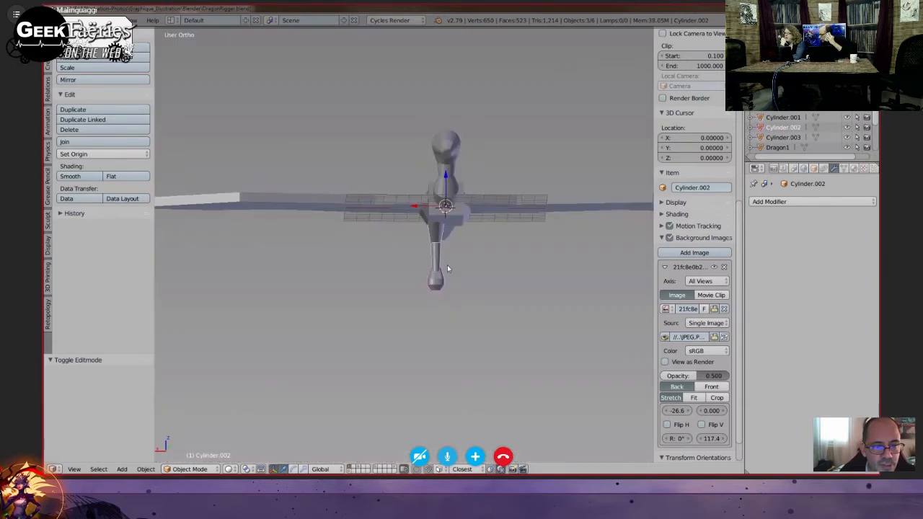
pyautogui.press('KP_4')
pyautogui.press('KP_4')
pyautogui.press('KP_4')
pyautogui.press('KP_4')
pyautogui.press('KP_4')
pyautogui.press('KP_4')
pyautogui.press('KP_4')
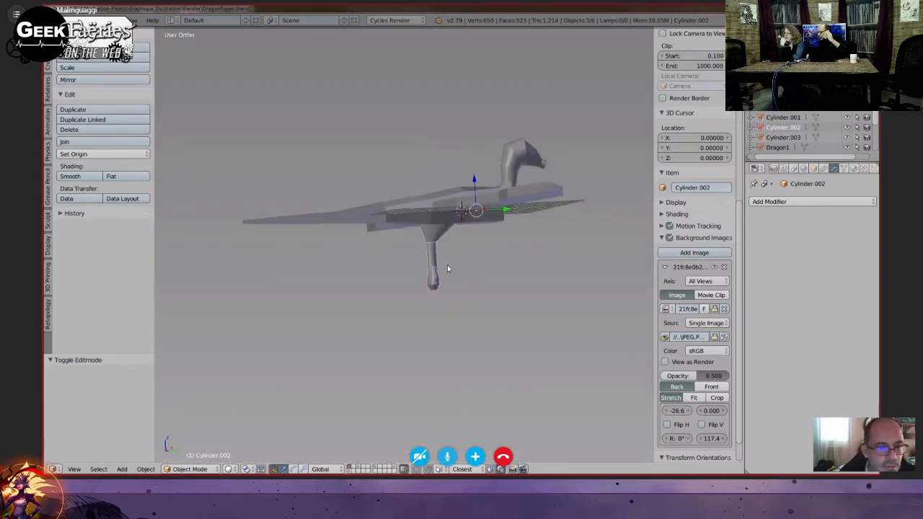
pyautogui.press('KP_1')
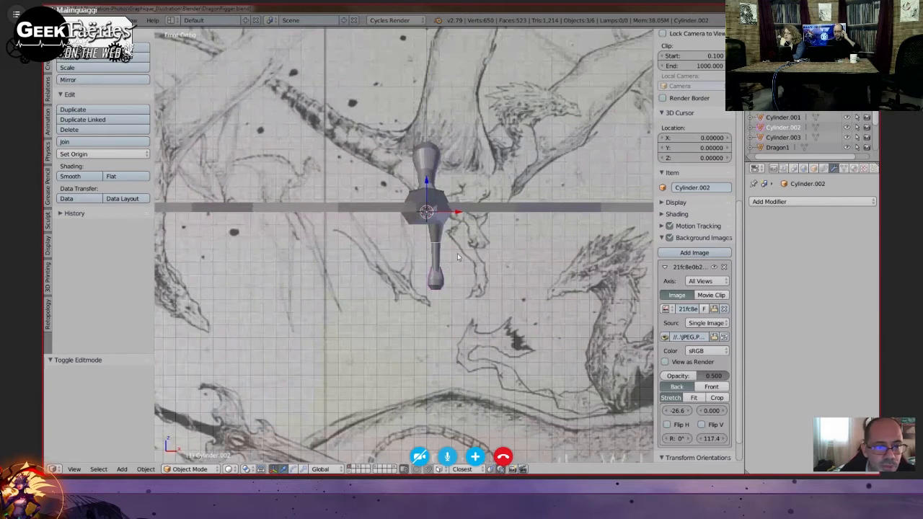
# - Select only the dragon's body and tail object and view the whole model from a front three-quarter angle
pyautogui.moveTo(457, 253)
pyautogui.mouseDown(button='middle')
pyautogui.moveTo(350, 252)
pyautogui.moveTo(419, 277)
pyautogui.moveTo(419, 260)
pyautogui.moveTo(437, 243)
pyautogui.moveTo(442, 289)
pyautogui.moveTo(454, 276)
pyautogui.moveTo(442, 277)
pyautogui.moveTo(466, 296)
pyautogui.moveTo(469, 255)
pyautogui.moveTo(490, 298)
pyautogui.moveTo(453, 373)
pyautogui.mouseUp(button='middle')
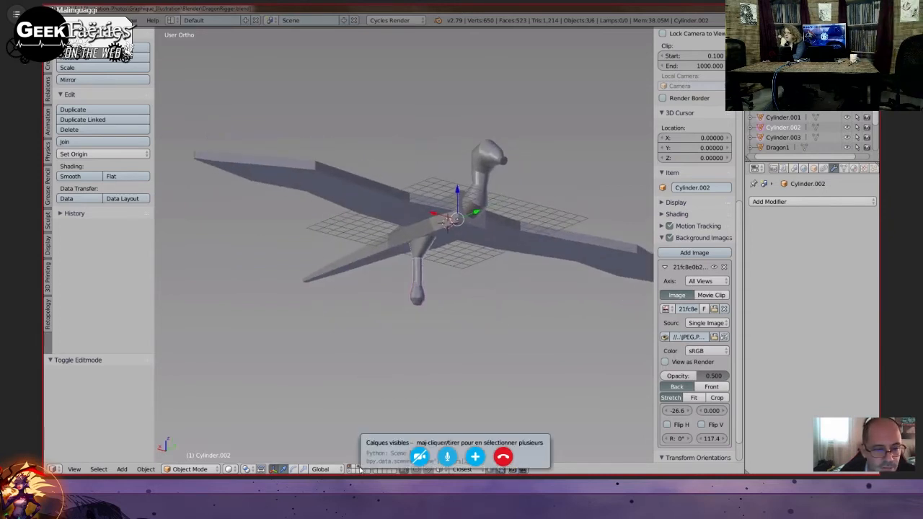
pyautogui.moveTo(519, 223); pyautogui.dragTo(484, 283, button='middle')
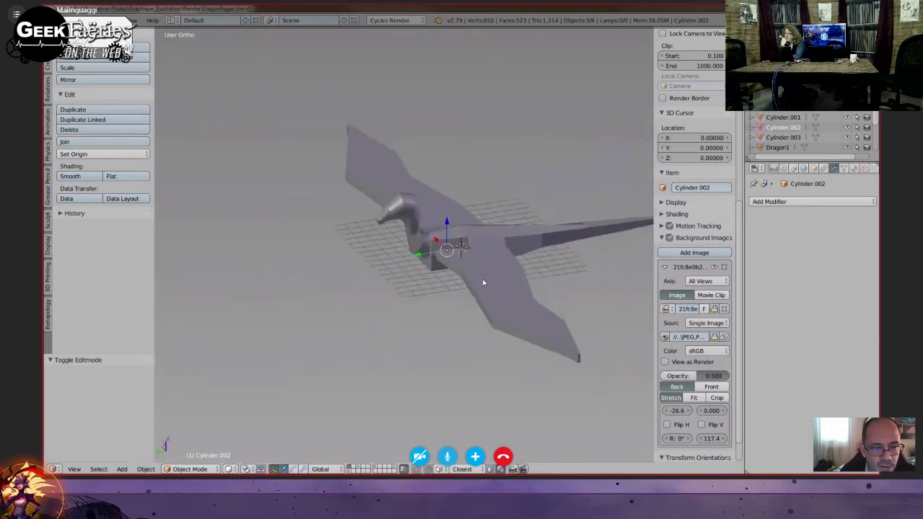
pyautogui.rightClick(528, 237)
pyautogui.moveTo(552, 350); pyautogui.dragTo(488, 310, button='middle')
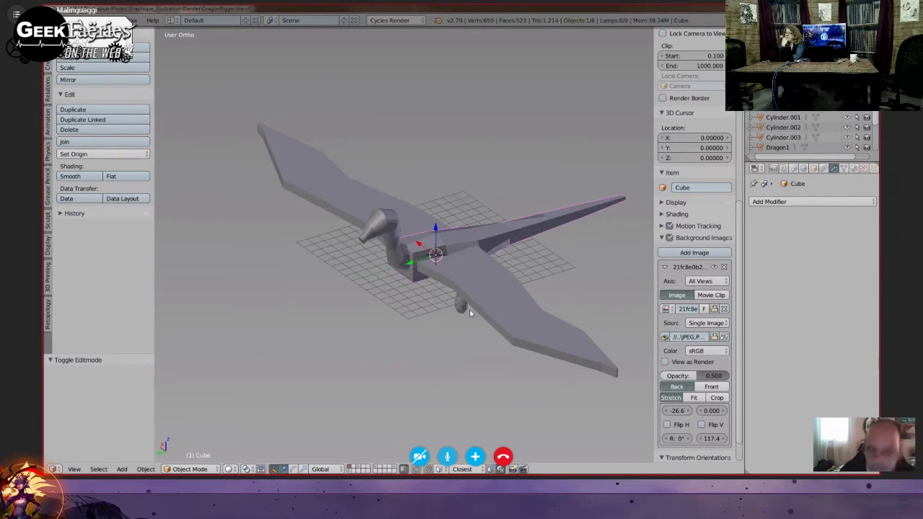
pyautogui.keyDown('shift'); pyautogui.moveTo(417, 309); pyautogui.dragTo(426, 299, button='middle'); pyautogui.keyUp('shift')
pyautogui.keyDown('shift'); pyautogui.moveTo(486, 261); pyautogui.dragTo(478, 263, button='middle'); pyautogui.keyUp('shift')
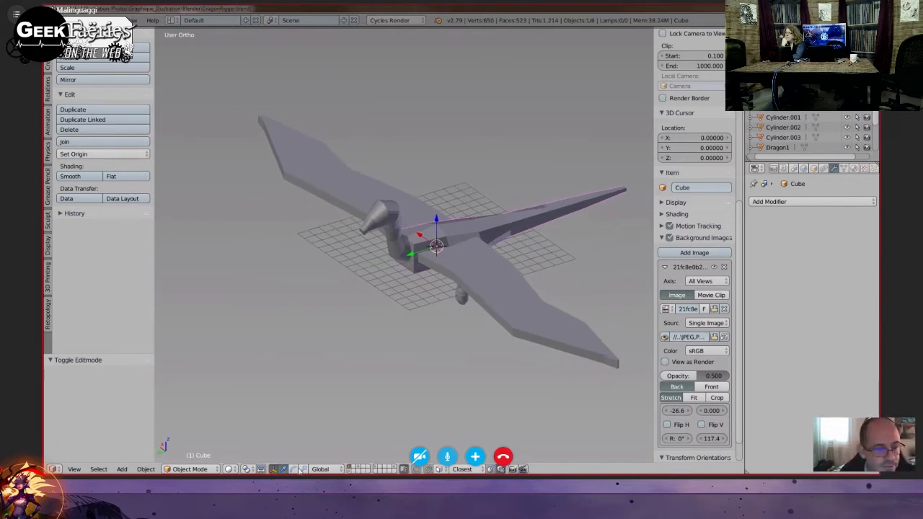
# - Switch the dragon's body and tail object to Sculpt Mode and widen the area showing the sculpt tool settings
pyautogui.click(189, 469)
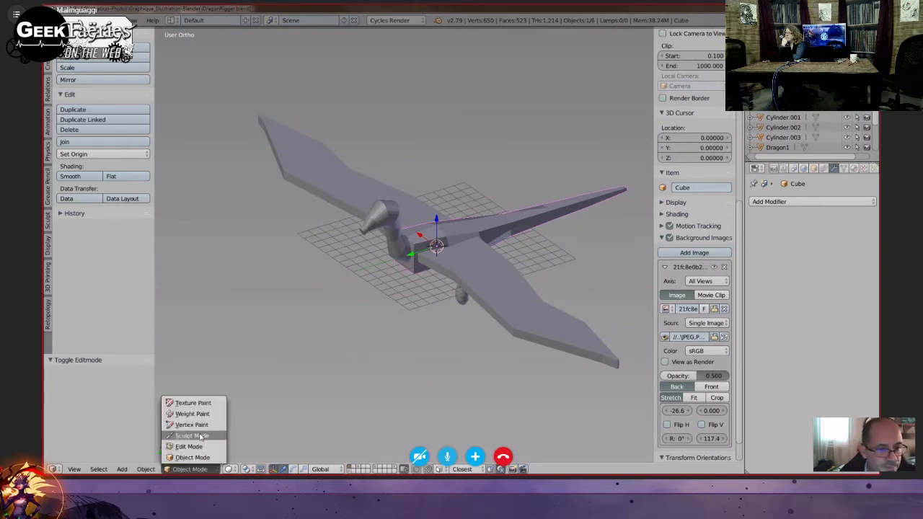
pyautogui.click(191, 436)
pyautogui.keyDown('shift'); pyautogui.moveTo(187, 319); pyautogui.dragTo(197, 331, button='middle'); pyautogui.keyUp('shift')
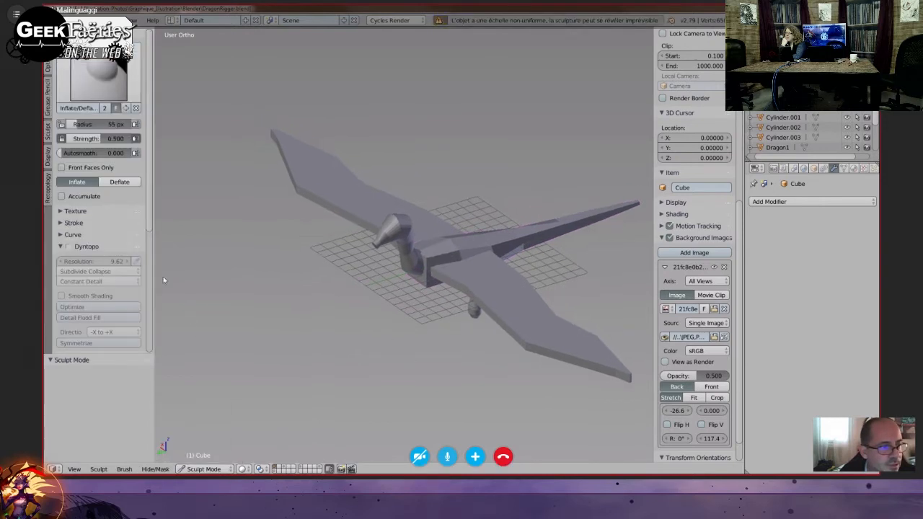
pyautogui.moveTo(153, 268); pyautogui.dragTo(172, 270)
pyautogui.moveTo(228, 295); pyautogui.dragTo(344, 286, button='middle')
pyautogui.scroll(-3, 91, 232)
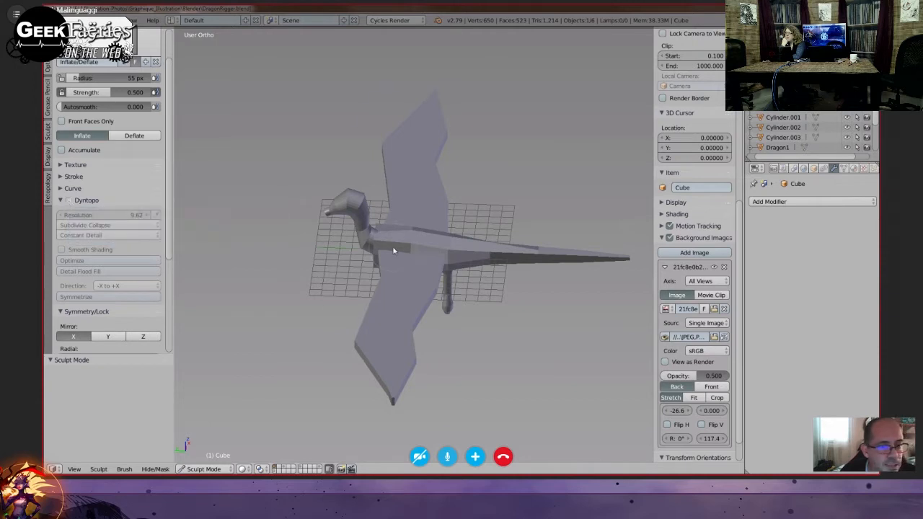
# - Show the model in wireframe and enable Dyntopo for the dragon's body and tail
pyautogui.moveTo(393, 250); pyautogui.dragTo(379, 189, button='middle')
pyautogui.scroll(4, 424, 255)
pyautogui.scroll(-3, 477, 268)
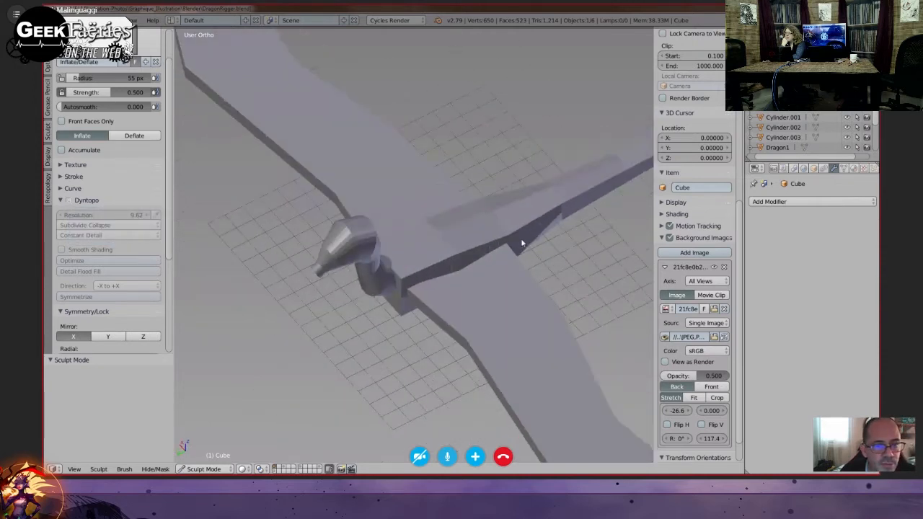
pyautogui.moveTo(519, 241); pyautogui.dragTo(473, 265, button='middle')
pyautogui.press('z')
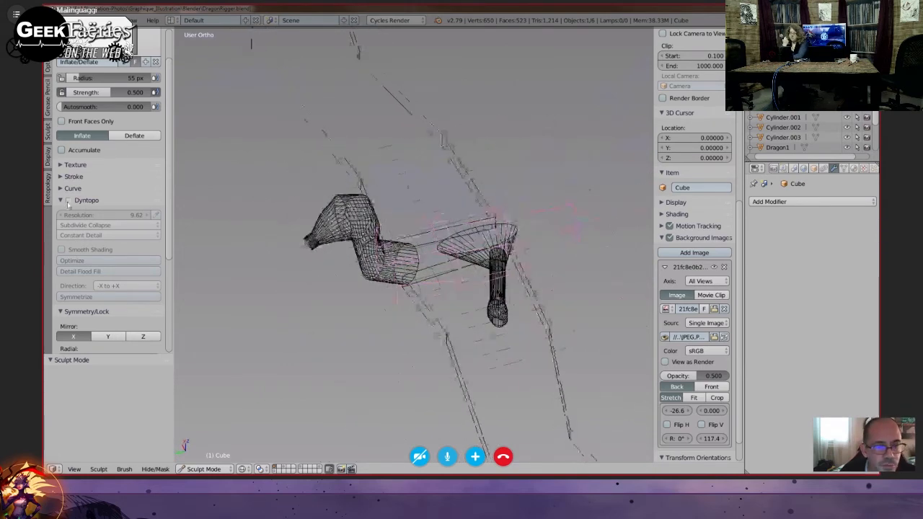
pyautogui.click(68, 202)
# - Sample the Dyntopo detail resolution from the mesh at the base of the dragon's tail
pyautogui.moveTo(303, 310); pyautogui.dragTo(466, 309, button='middle')
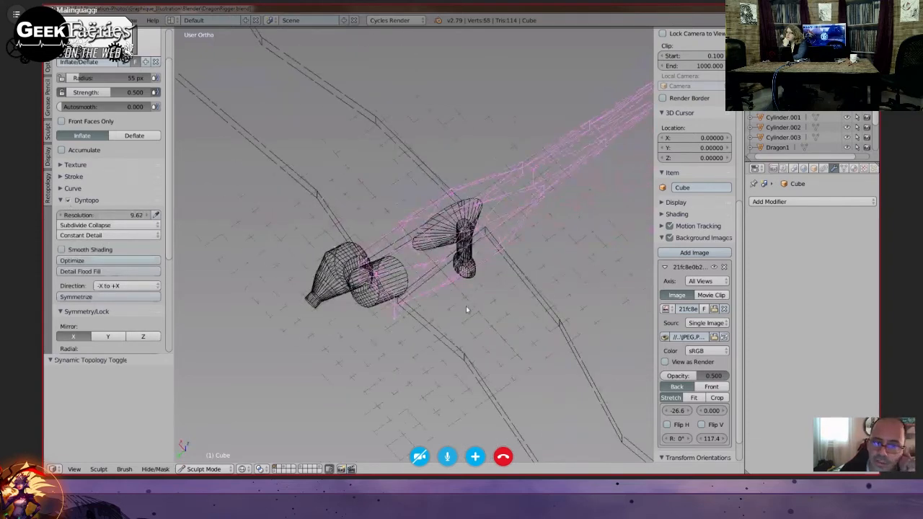
pyautogui.scroll(-4, 462, 286)
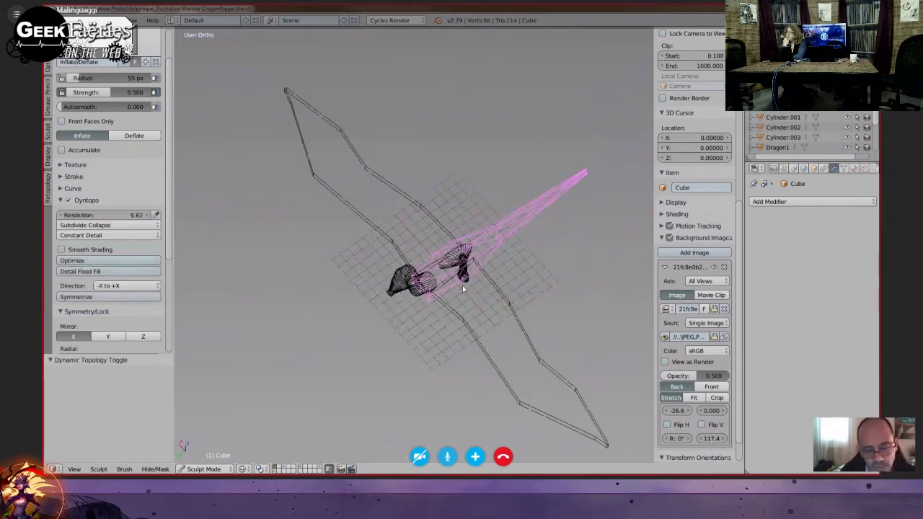
pyautogui.moveTo(464, 288)
pyautogui.mouseDown(button='middle')
pyautogui.moveTo(458, 298)
pyautogui.moveTo(459, 284)
pyautogui.mouseUp(button='middle')
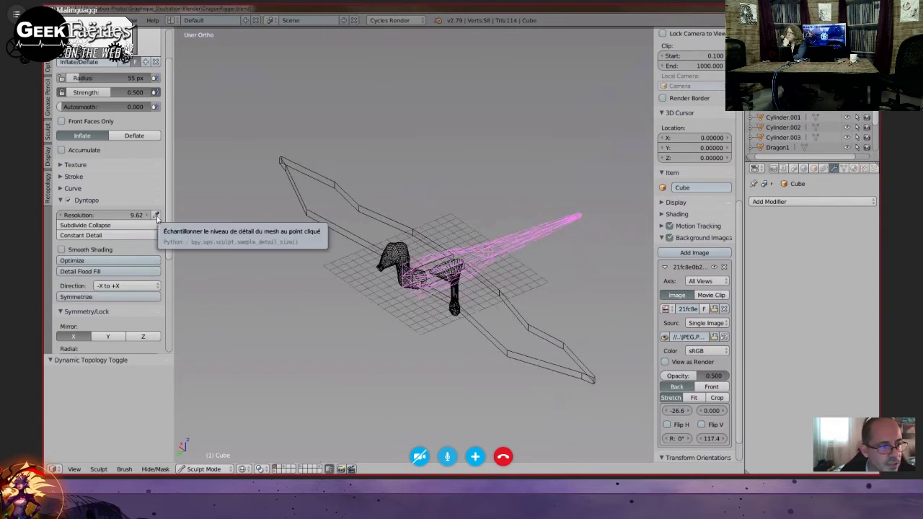
pyautogui.click(155, 215)
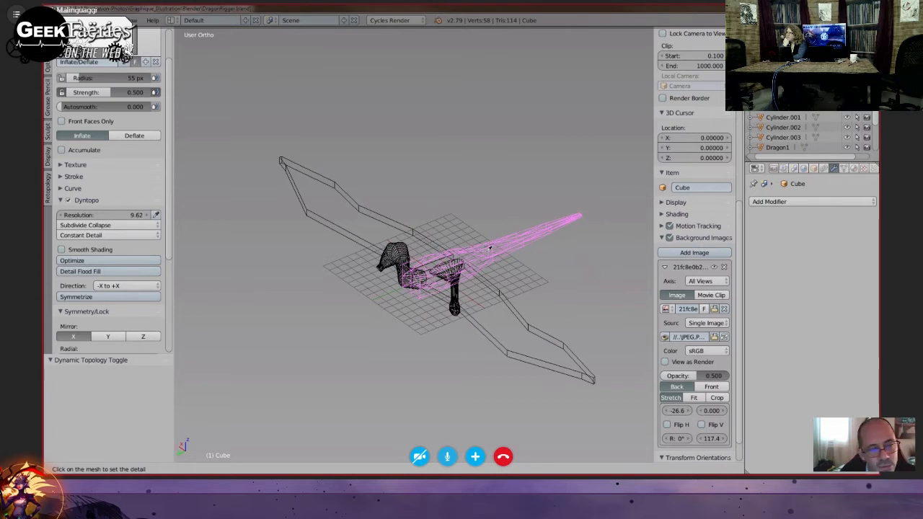
pyautogui.click(488, 248)
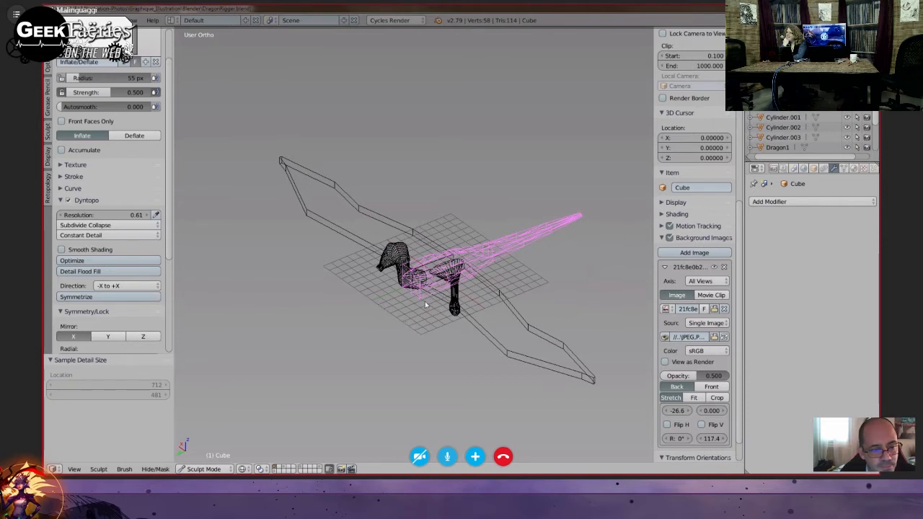
pyautogui.moveTo(437, 296)
pyautogui.mouseDown(button='middle')
pyautogui.moveTo(468, 288)
pyautogui.moveTo(422, 279)
pyautogui.moveTo(431, 289)
pyautogui.moveTo(443, 273)
pyautogui.mouseUp(button='middle')
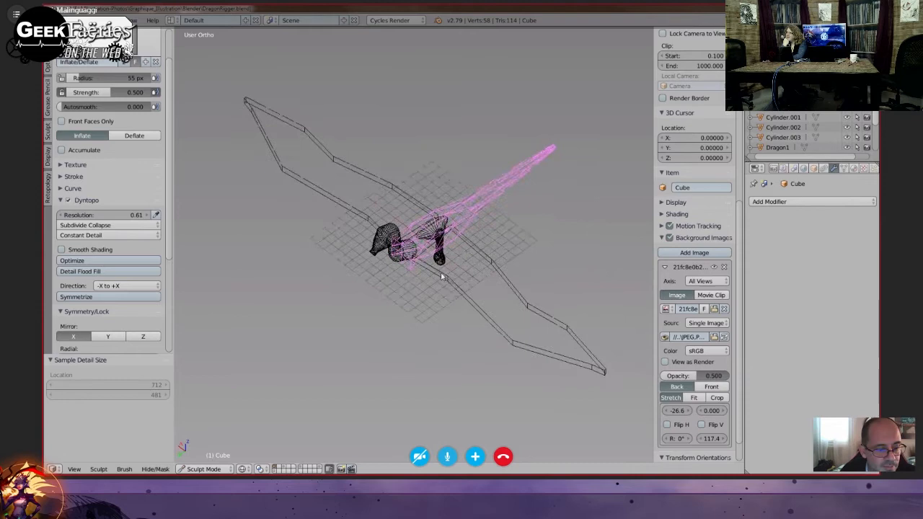
# - Return the body and tail object to Object Mode and restore the solid display
pyautogui.click(219, 469)
pyautogui.click(220, 458)
pyautogui.keyDown('shift'); pyautogui.moveTo(399, 301); pyautogui.dragTo(404, 315, button='middle'); pyautogui.keyUp('shift')
pyautogui.press('z')
pyautogui.moveTo(454, 299)
pyautogui.mouseDown(button='middle')
pyautogui.moveTo(426, 295)
pyautogui.moveTo(434, 296)
pyautogui.moveTo(433, 274)
pyautogui.moveTo(408, 284)
pyautogui.moveTo(554, 216)
pyautogui.mouseUp(button='middle')
pyautogui.scroll(3, 434, 275)
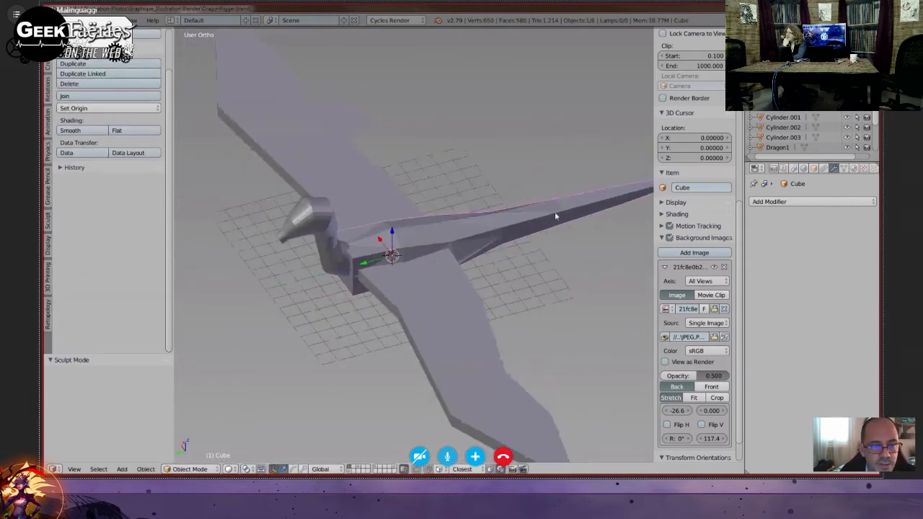
pyautogui.moveTo(550, 248)
pyautogui.mouseDown(button='middle')
pyautogui.moveTo(451, 268)
pyautogui.moveTo(564, 251)
pyautogui.mouseUp(button='middle')
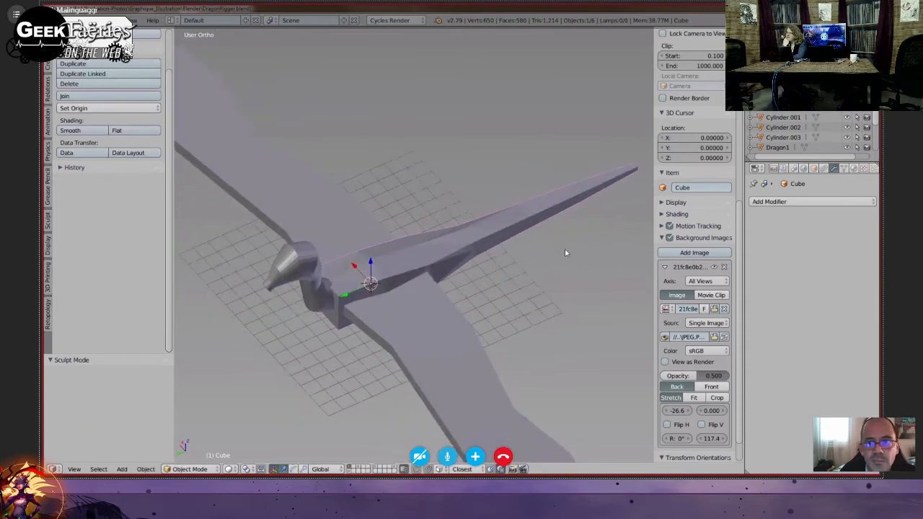
# - Check the body and tail object's transform values and apply its rotation and scale
pyautogui.scroll(5, 725, 149)
pyautogui.scroll(5, 724, 151)
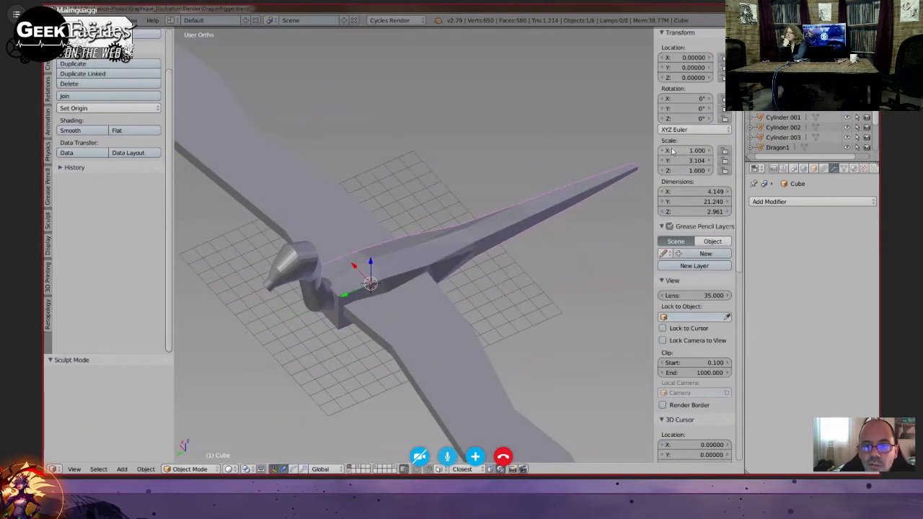
pyautogui.moveTo(527, 234); pyautogui.dragTo(554, 227, button='middle')
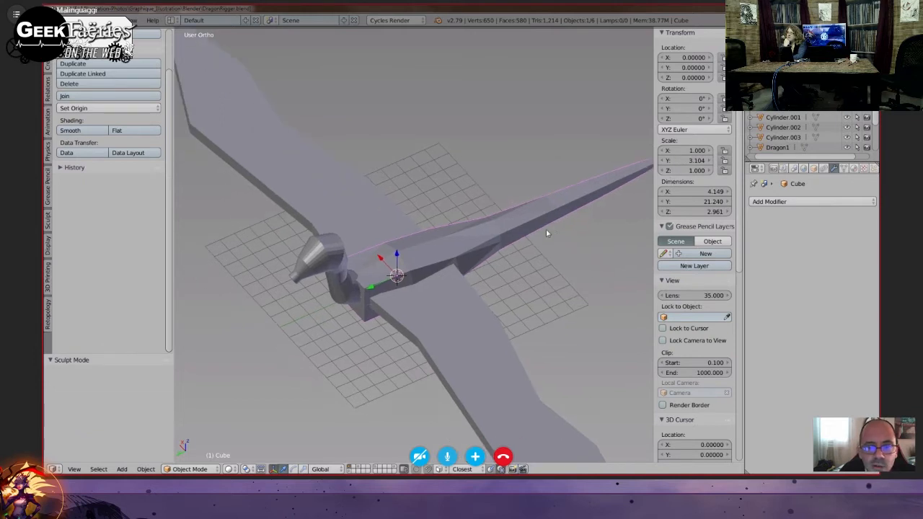
pyautogui.scroll(-2, 546, 233)
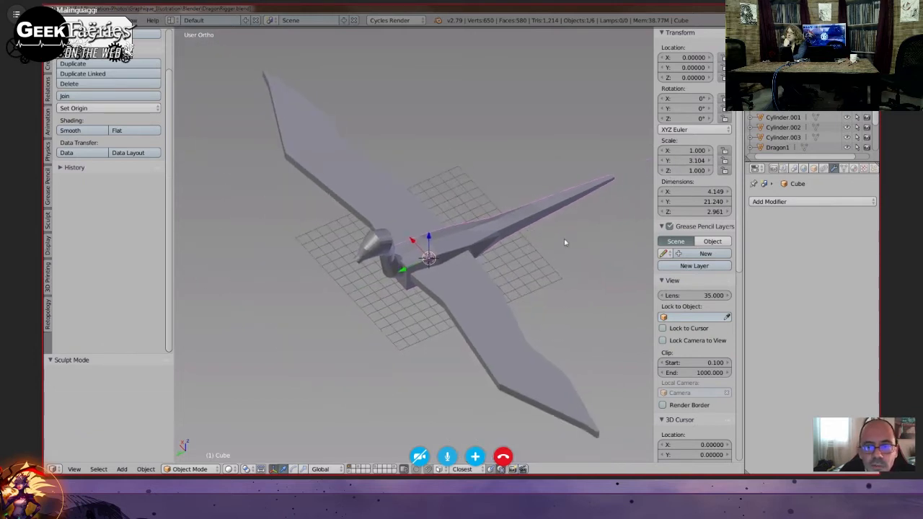
pyautogui.hotkey('ctrl', 'a')
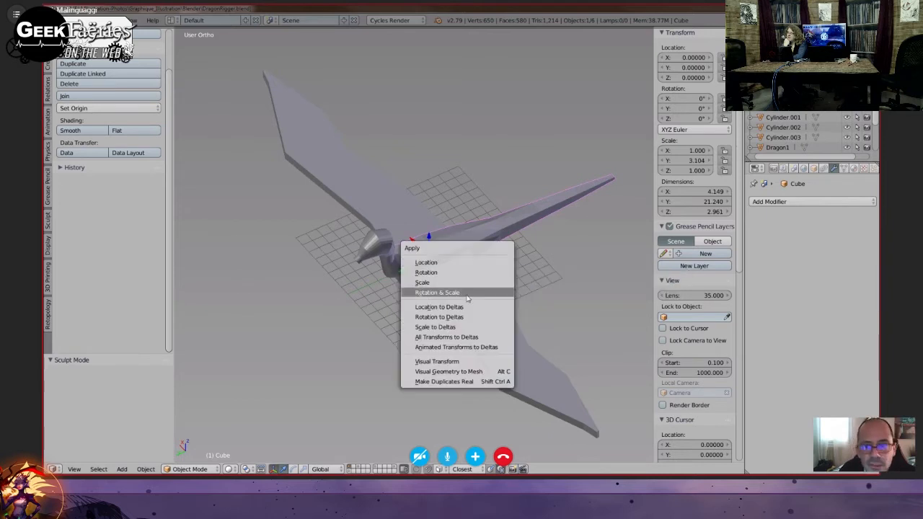
pyautogui.click(467, 293)
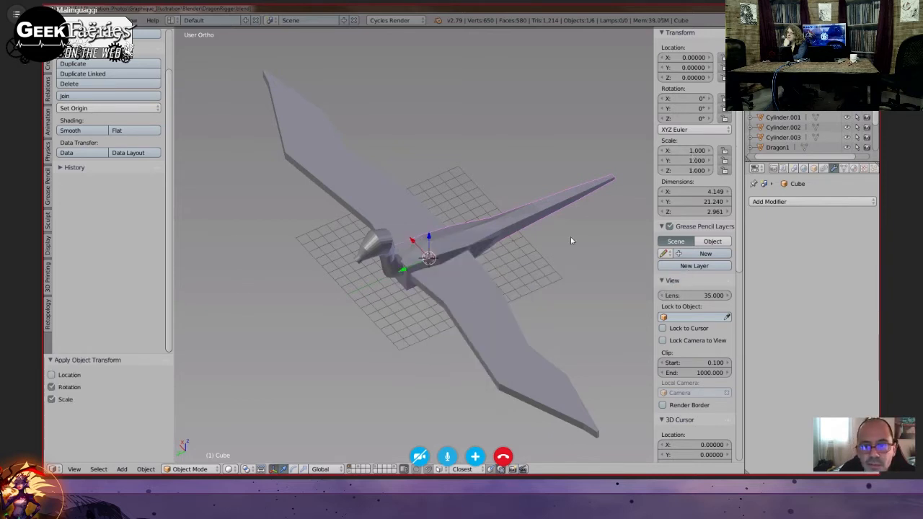
# - Apply rotation and scale to the wings and to the head and neck object
pyautogui.moveTo(465, 260); pyautogui.dragTo(475, 267, button='middle')
pyautogui.rightClick(470, 287)
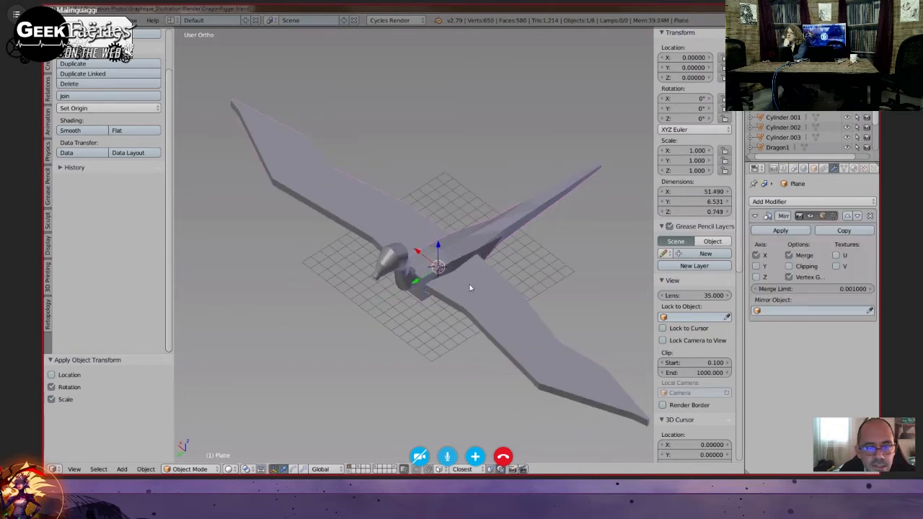
pyautogui.hotkey('ctrl', 'a')
pyautogui.click(508, 235)
pyautogui.rightClick(396, 268)
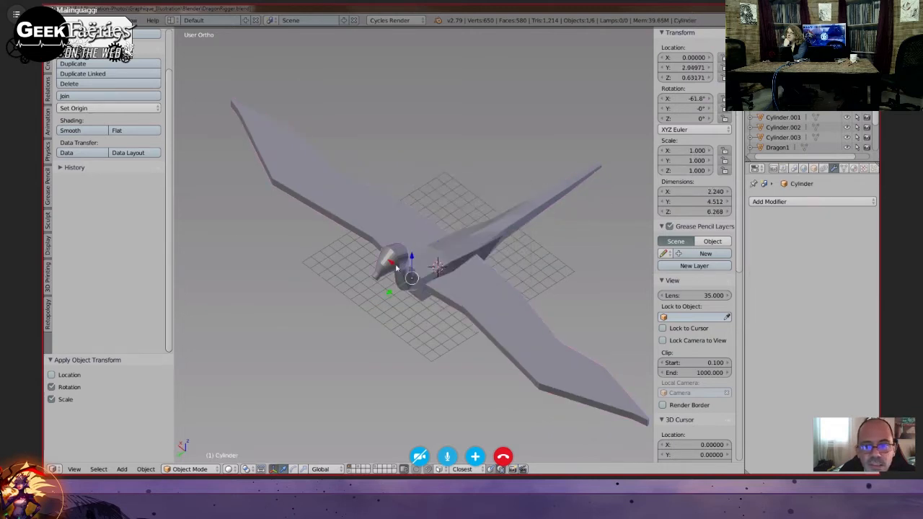
pyautogui.hotkey('ctrl', 'a')
pyautogui.click(550, 229)
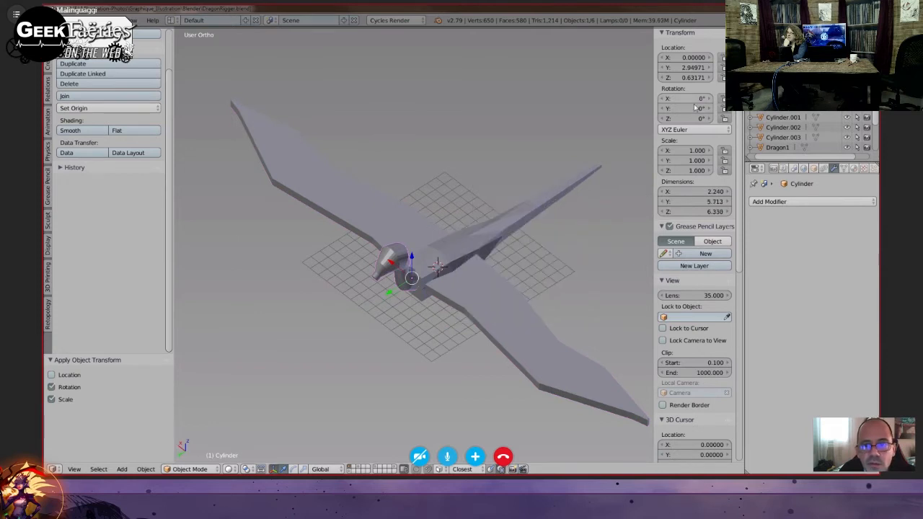
# - Switch the dragon's body and tail object back to Sculpt Mode and set its Dyntopo resolution to 5.69
pyautogui.moveTo(492, 284); pyautogui.dragTo(486, 281, button='middle')
pyautogui.rightClick(456, 295)
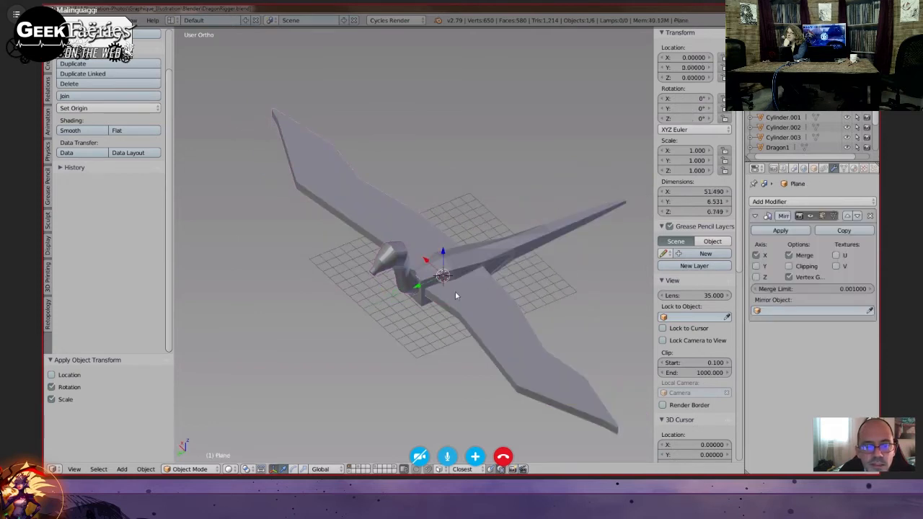
pyautogui.rightClick(453, 266)
pyautogui.moveTo(487, 322); pyautogui.dragTo(486, 264, button='middle')
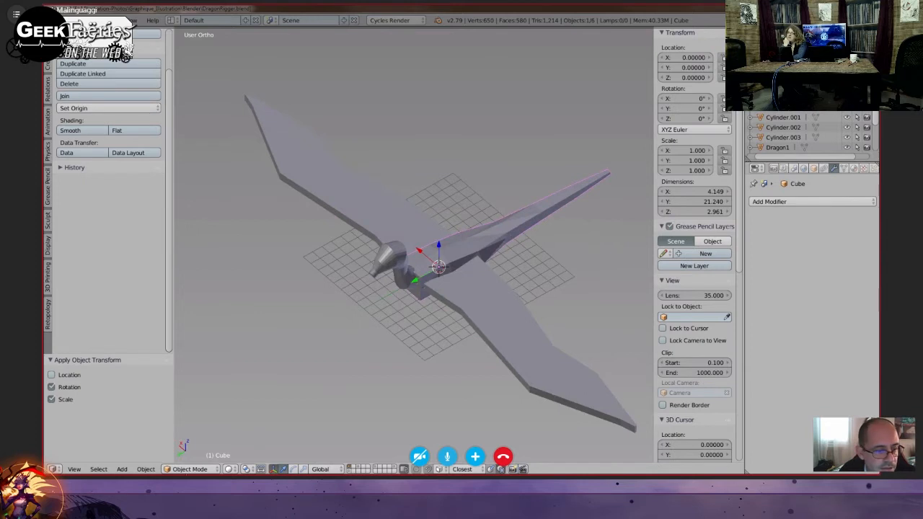
pyautogui.click(189, 468)
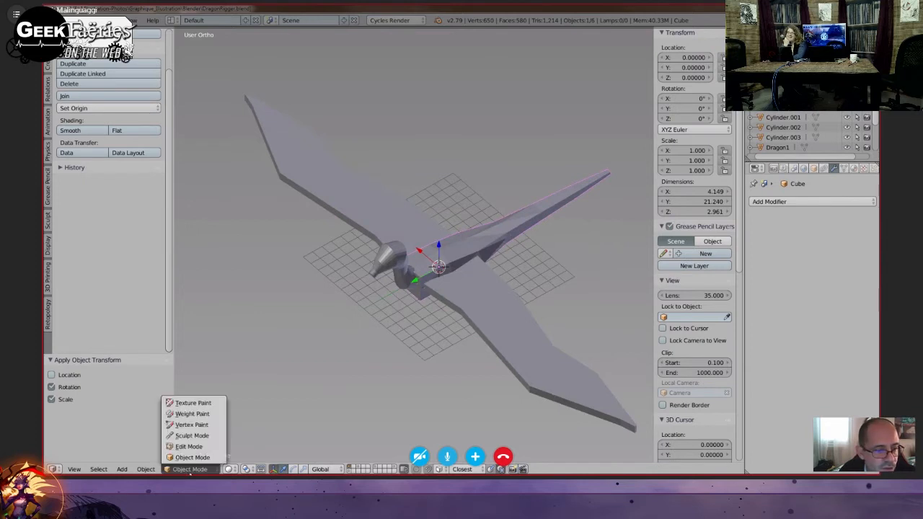
pyautogui.click(191, 436)
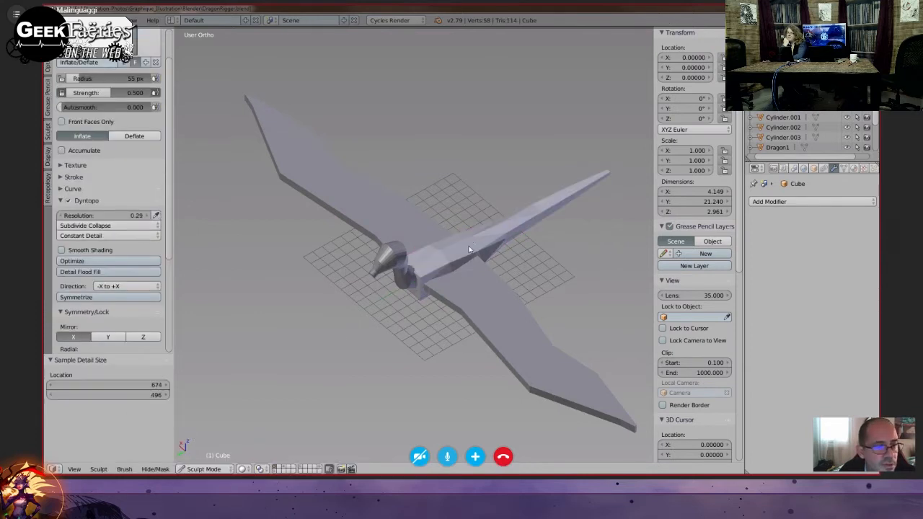
pyautogui.moveTo(237, 280); pyautogui.dragTo(372, 295, button='middle')
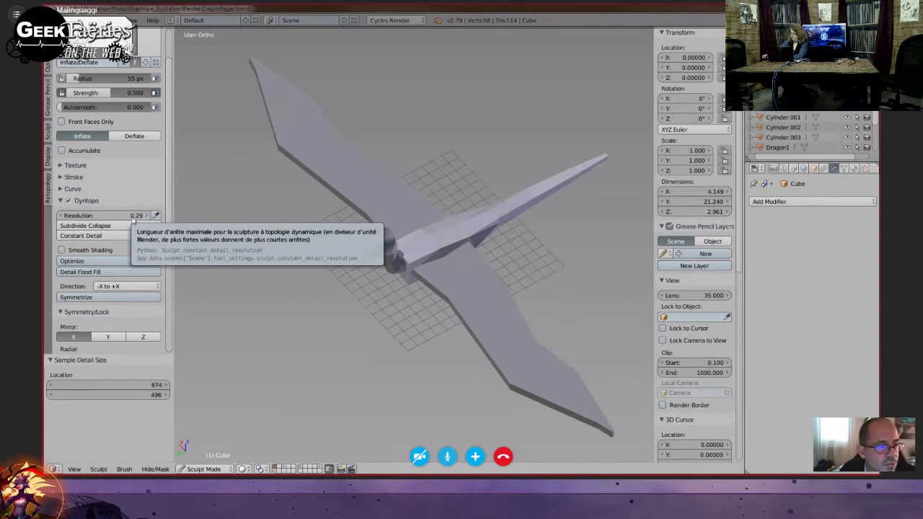
pyautogui.moveTo(132, 217); pyautogui.dragTo(404, 264)
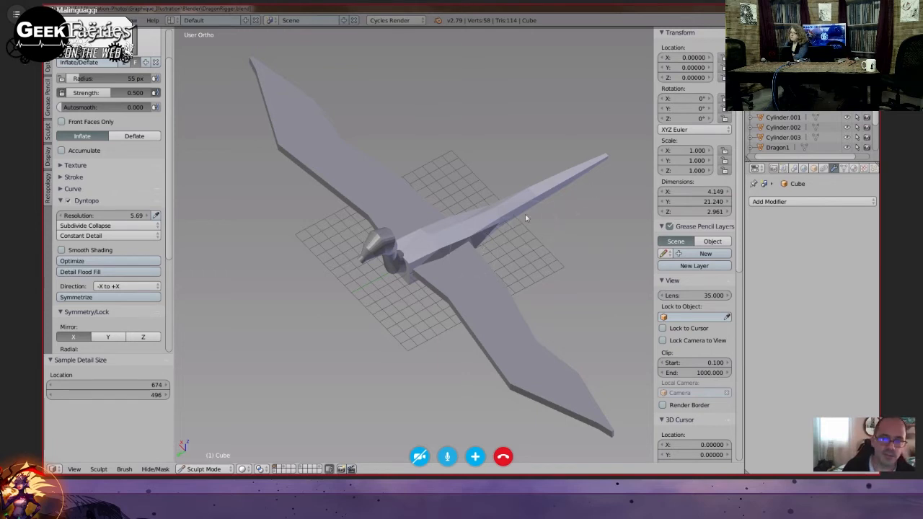
# - Examine the dragon's body, neck and wing roots up close from several front three-quarter angles
pyautogui.moveTo(526, 217); pyautogui.dragTo(467, 270, button='middle')
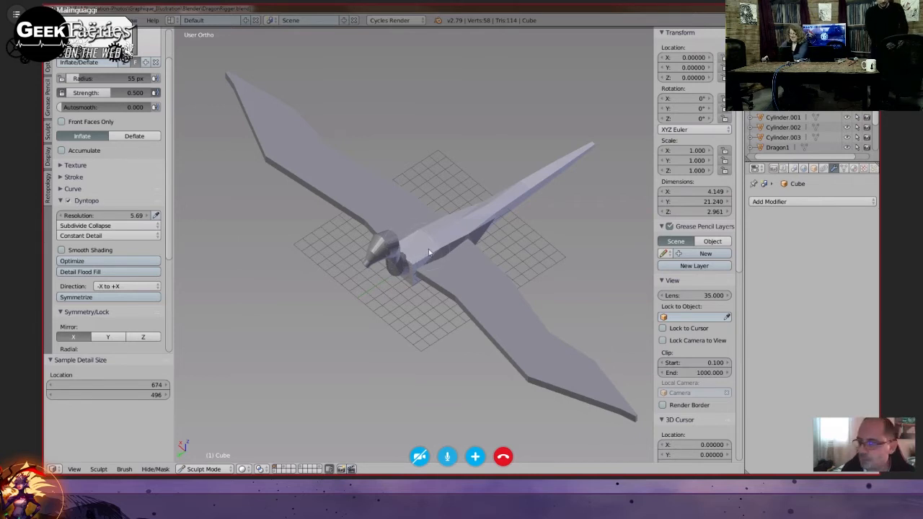
pyautogui.scroll(3, 428, 249)
pyautogui.moveTo(455, 297); pyautogui.dragTo(298, 320, button='middle')
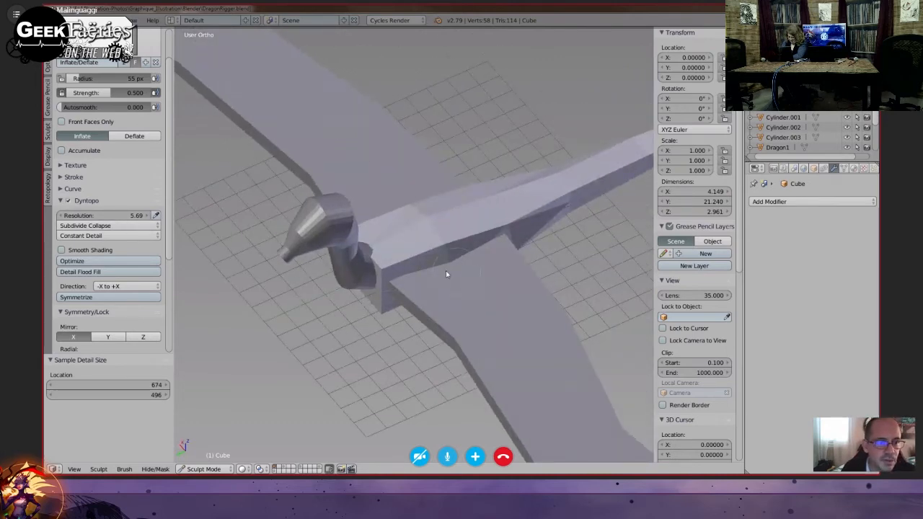
pyautogui.scroll(-1, 445, 274)
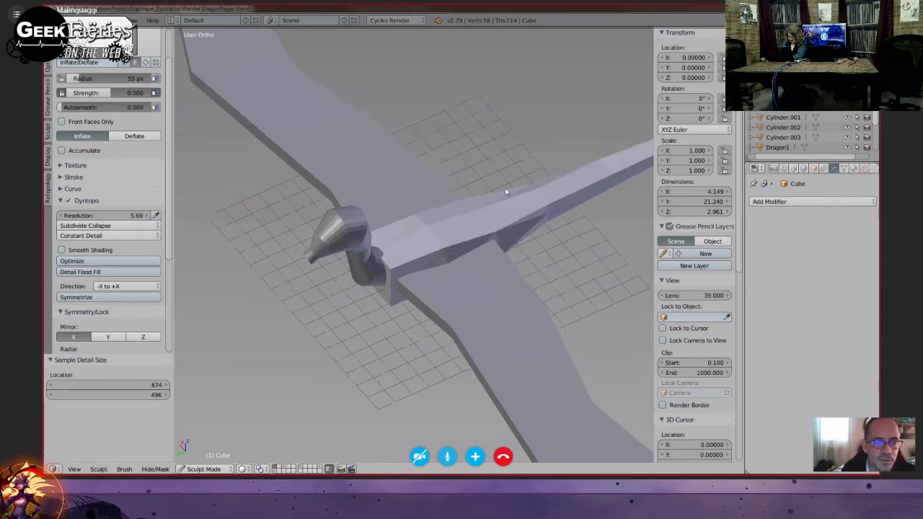
pyautogui.moveTo(507, 192); pyautogui.dragTo(417, 257, button='middle')
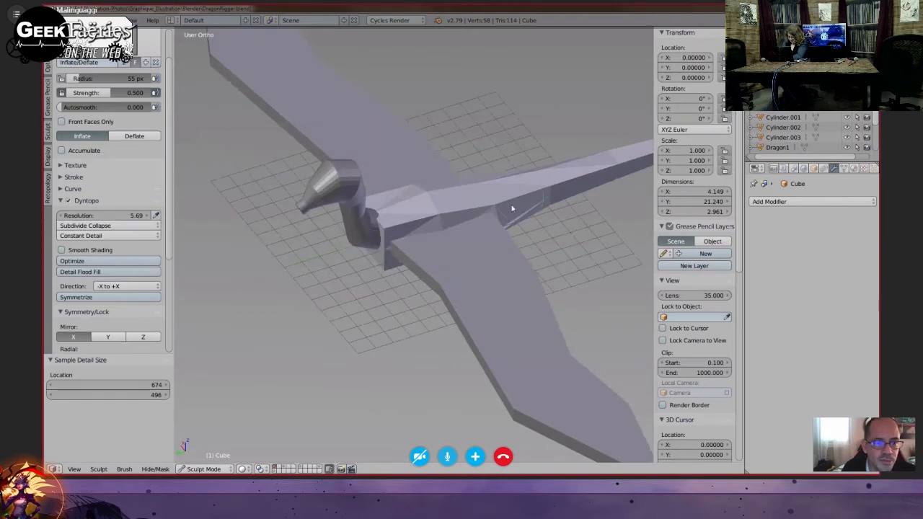
pyautogui.moveTo(513, 209); pyautogui.dragTo(422, 231, button='middle')
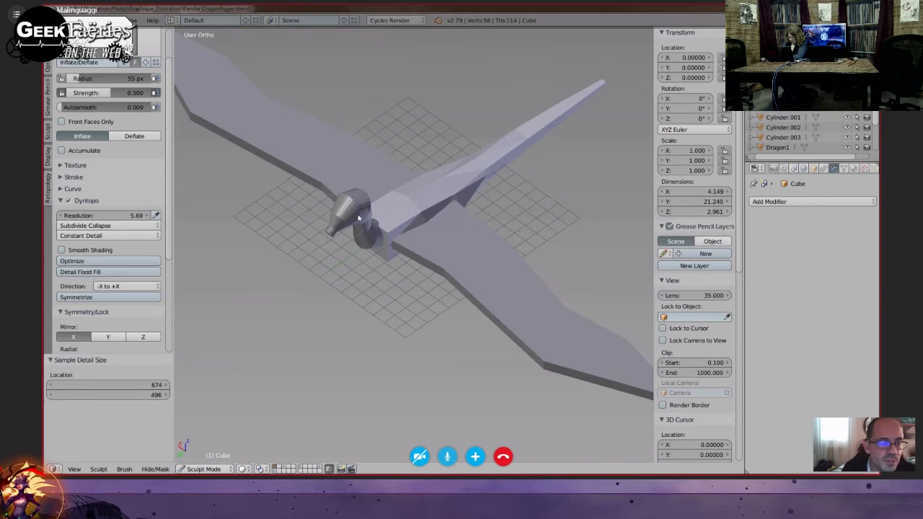
pyautogui.moveTo(378, 228); pyautogui.dragTo(417, 247, button='middle')
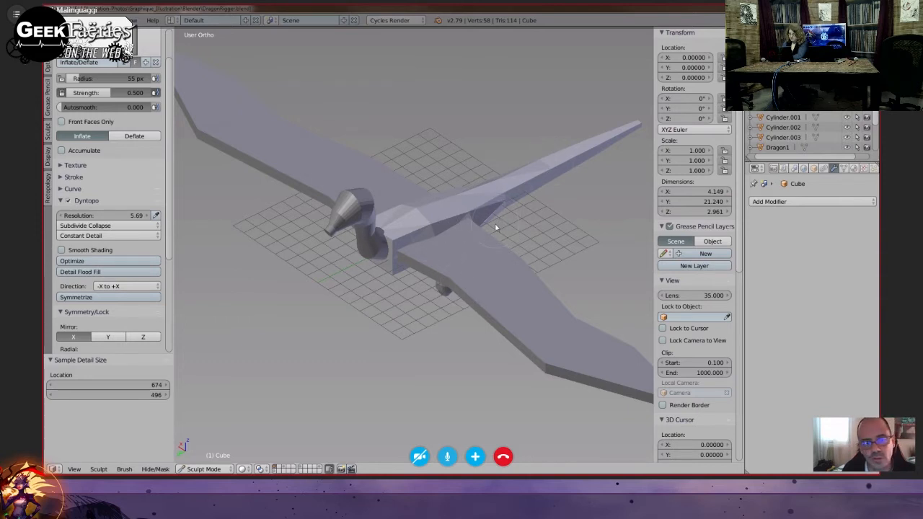
pyautogui.moveTo(460, 242); pyautogui.dragTo(440, 252, button='middle')
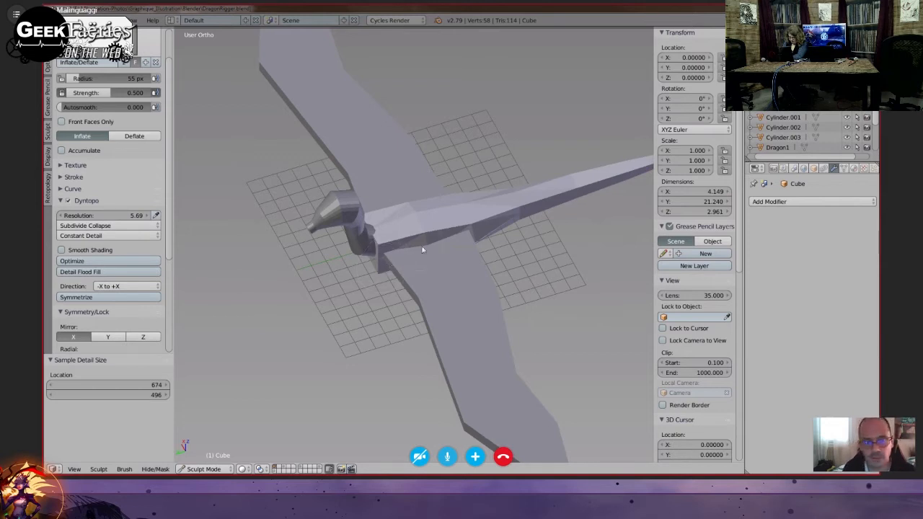
pyautogui.moveTo(422, 250); pyautogui.dragTo(406, 278, button='middle')
pyautogui.scroll(1, 414, 270)
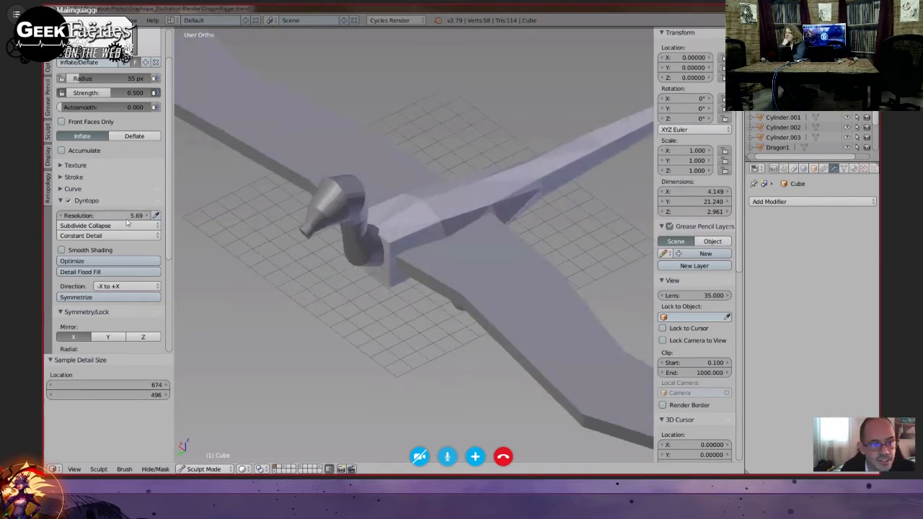
# - Inflate and smooth the front corners and shoulder area of the dragon's body
pyautogui.moveTo(403, 227); pyautogui.dragTo(409, 240)
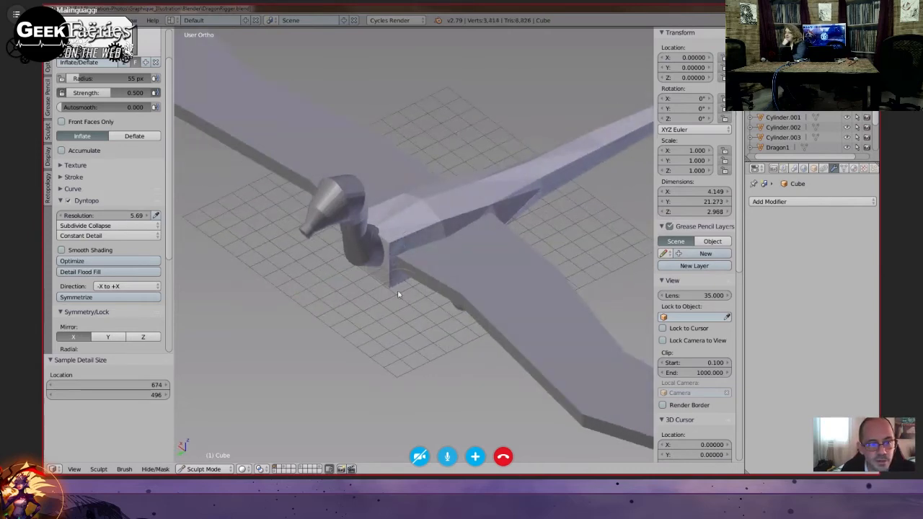
pyautogui.moveTo(398, 294); pyautogui.dragTo(404, 232, button='middle')
pyautogui.moveTo(391, 263)
pyautogui.keyDown('shift'); pyautogui.mouseDown()
pyautogui.moveTo(394, 255)
pyautogui.moveTo(405, 278)
pyautogui.mouseUp(); pyautogui.keyUp('shift')
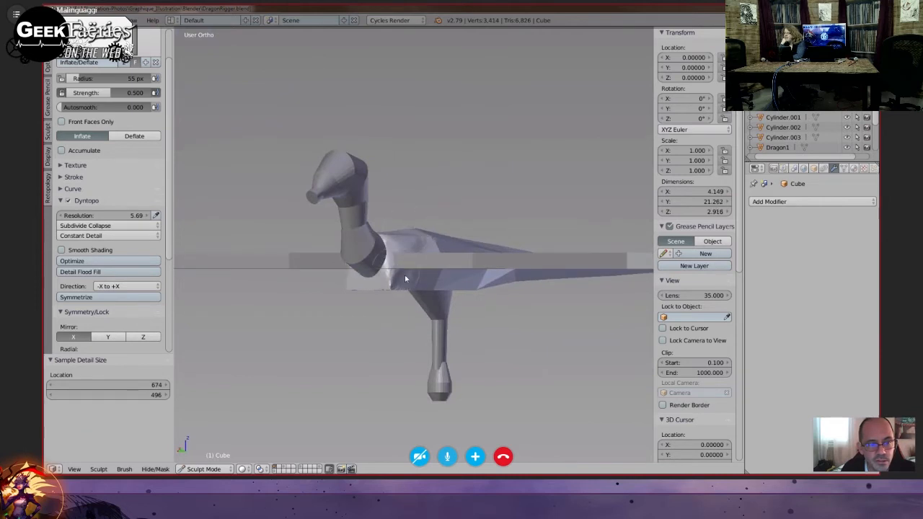
pyautogui.moveTo(405, 278); pyautogui.dragTo(374, 271, button='middle')
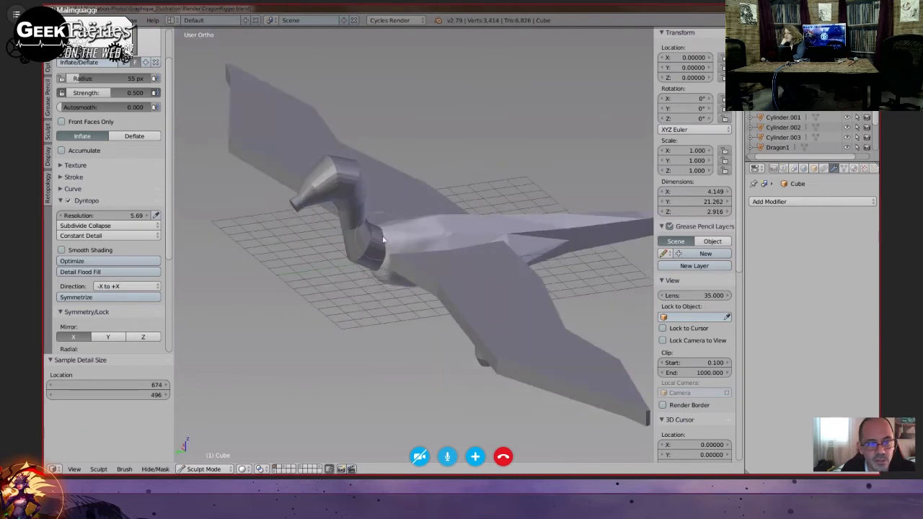
pyautogui.moveTo(383, 240); pyautogui.dragTo(397, 237, button='middle')
pyautogui.scroll(1, 396, 237)
pyautogui.keyDown('shift'); pyautogui.moveTo(397, 237); pyautogui.dragTo(423, 266); pyautogui.keyUp('shift')
pyautogui.scroll(4, 442, 310)
pyautogui.moveTo(445, 323)
pyautogui.mouseDown(button='middle')
pyautogui.moveTo(473, 248)
pyautogui.moveTo(458, 221)
pyautogui.moveTo(441, 215)
pyautogui.moveTo(489, 227)
pyautogui.moveTo(474, 175)
pyautogui.moveTo(429, 253)
pyautogui.moveTo(488, 229)
pyautogui.moveTo(473, 239)
pyautogui.mouseUp(button='middle')
pyautogui.scroll(-3, 451, 299)
pyautogui.scroll(-2, 487, 266)
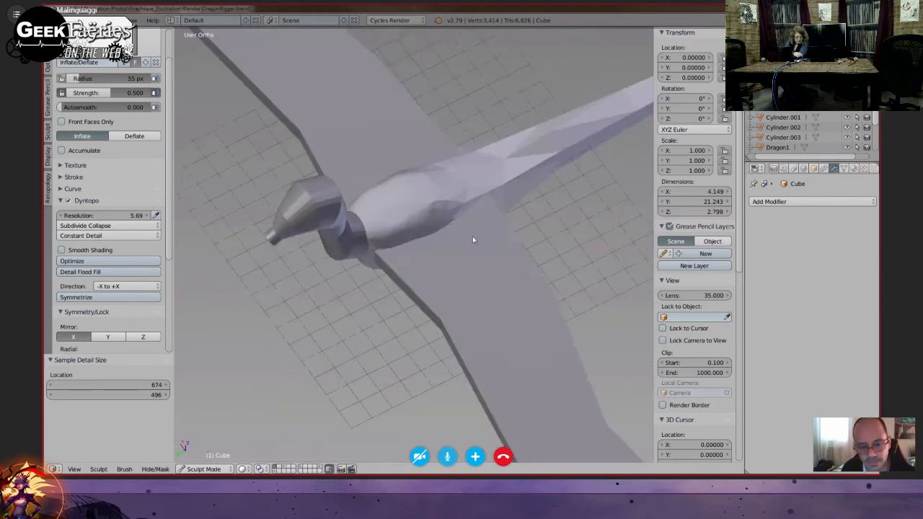
# - Undo the inflate and smooth strokes on the front of the body
pyautogui.hotkey('ctrl', 'z')
pyautogui.hotkey('ctrl', 'z')
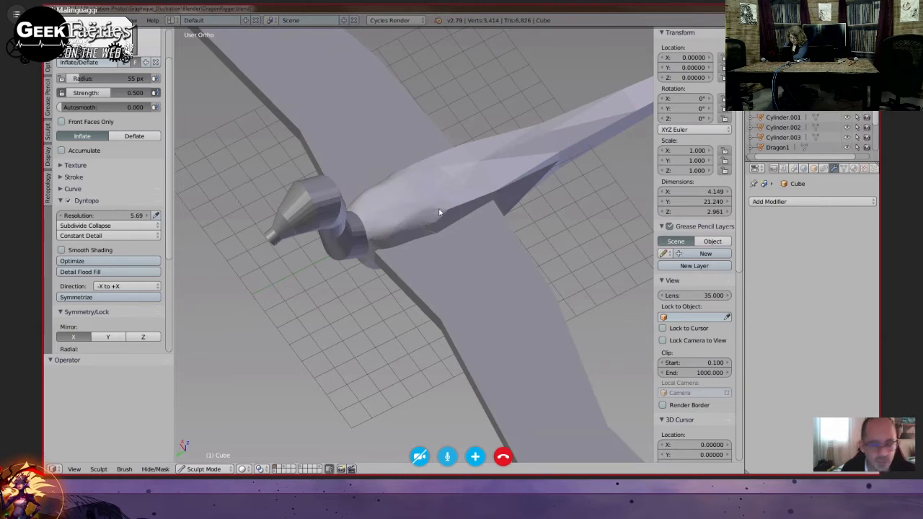
pyautogui.hotkey('ctrl', 'z')
pyautogui.hotkey('ctrl', 'z')
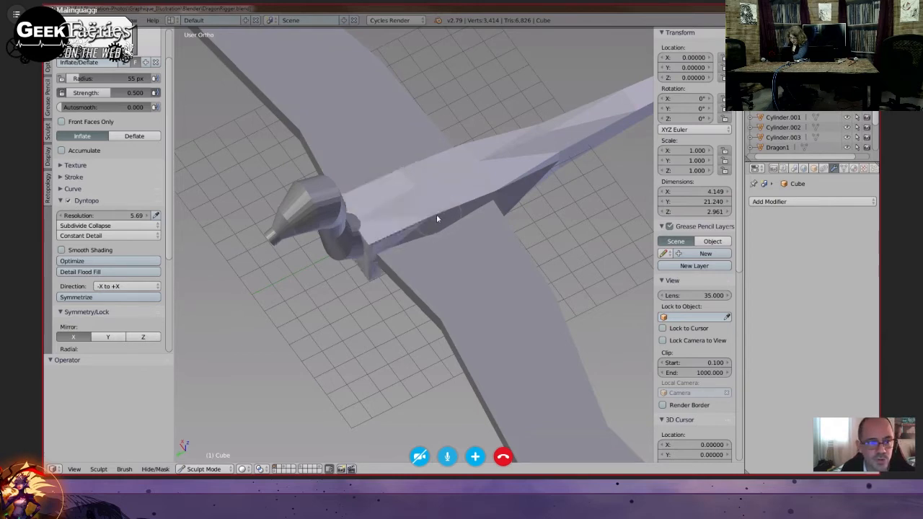
# - Apply a Detail Flood Fill to the body at resolution 5.69 and smooth the tail and rear of the back
pyautogui.scroll(-2, 144, 303)
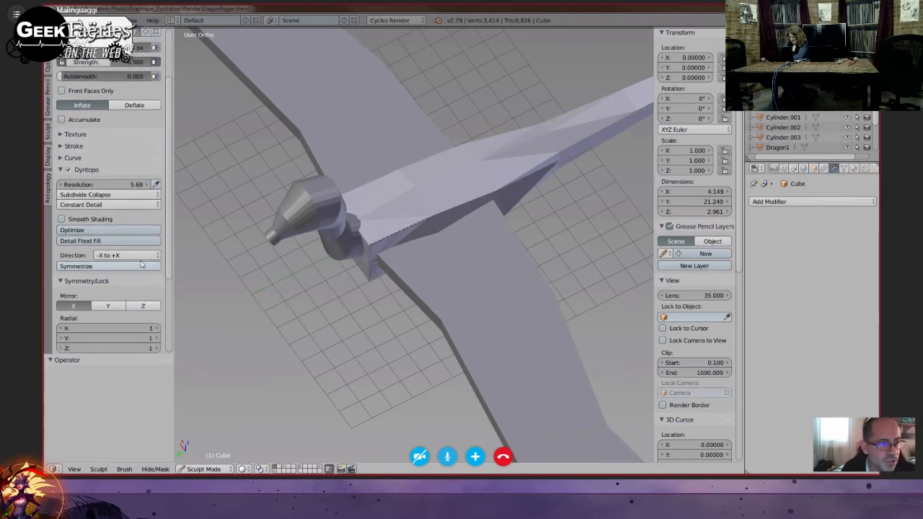
pyautogui.click(85, 243)
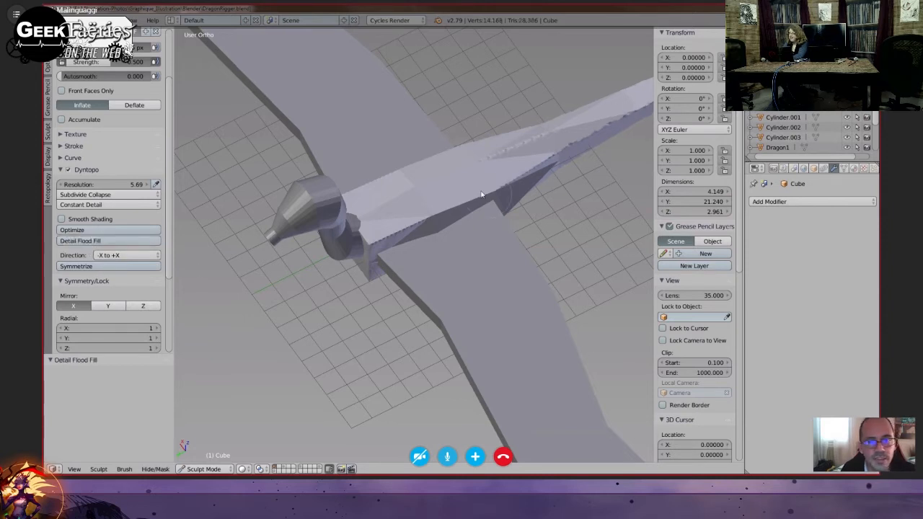
pyautogui.moveTo(481, 194); pyautogui.dragTo(437, 209, button='middle')
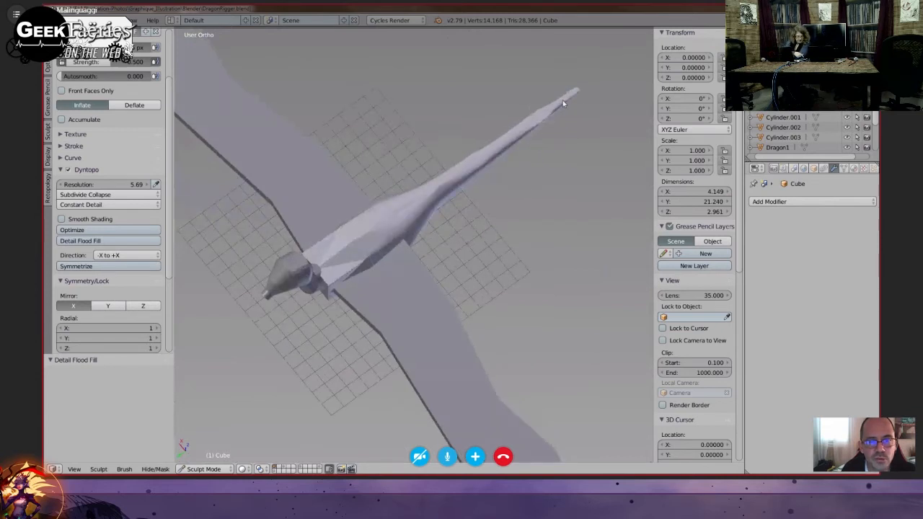
pyautogui.moveTo(564, 104); pyautogui.dragTo(546, 114)
pyautogui.moveTo(485, 211)
pyautogui.mouseDown(button='middle')
pyautogui.moveTo(455, 186)
pyautogui.moveTo(493, 204)
pyautogui.moveTo(523, 191)
pyautogui.mouseUp(button='middle')
pyautogui.moveTo(522, 190); pyautogui.dragTo(509, 178)
pyautogui.moveTo(509, 178)
pyautogui.mouseDown(button='middle')
pyautogui.moveTo(474, 230)
pyautogui.moveTo(485, 277)
pyautogui.moveTo(457, 282)
pyautogui.moveTo(377, 245)
pyautogui.moveTo(350, 256)
pyautogui.moveTo(406, 226)
pyautogui.moveTo(423, 264)
pyautogui.moveTo(430, 251)
pyautogui.mouseUp(button='middle')
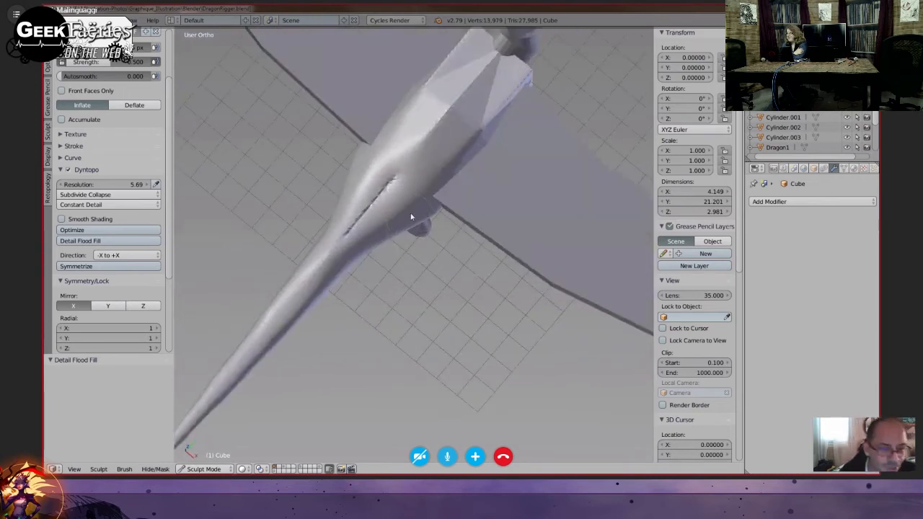
# - Undo the tail smoothing and the detail flood fills to restore the low-poly body
pyautogui.hotkey('ctrl', 'z')
pyautogui.hotkey('ctrl', 'z')
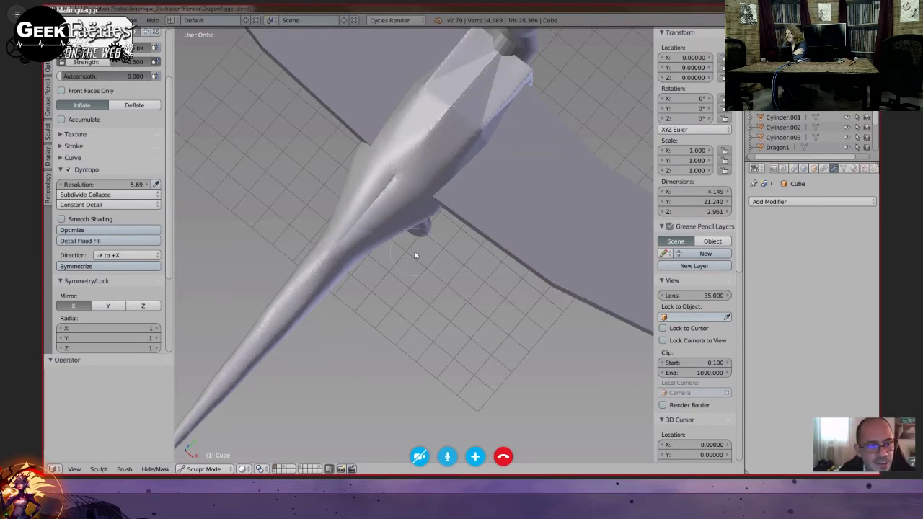
pyautogui.hotkey('ctrl', 'z')
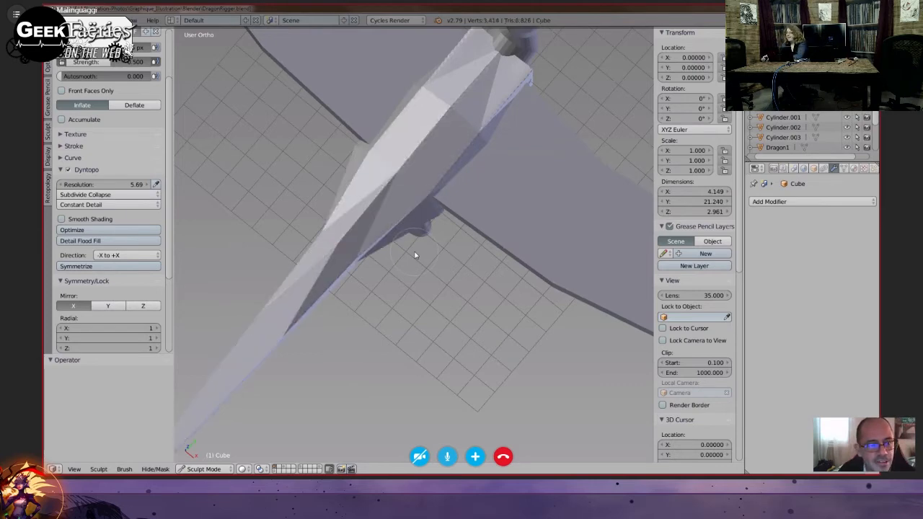
pyautogui.hotkey('ctrl', 'z')
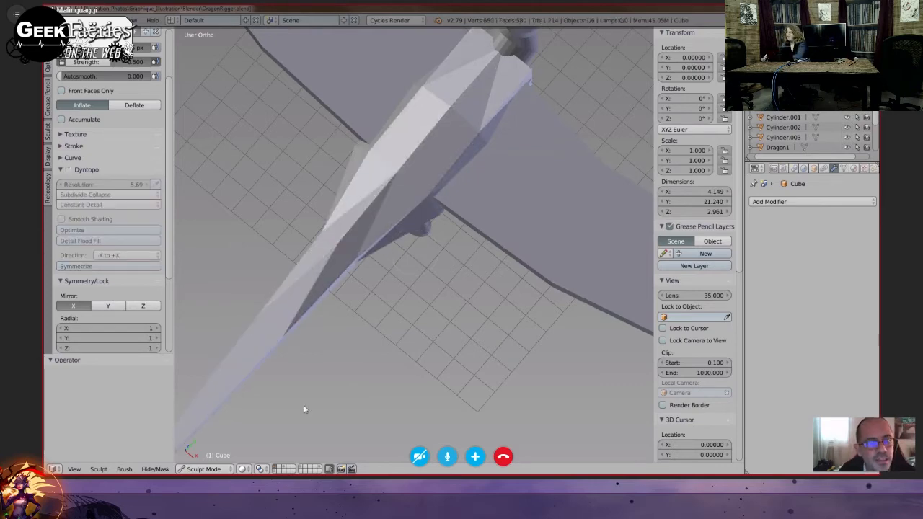
pyautogui.hotkey('ctrl', 'z')
pyautogui.hotkey('ctrl', 'z')
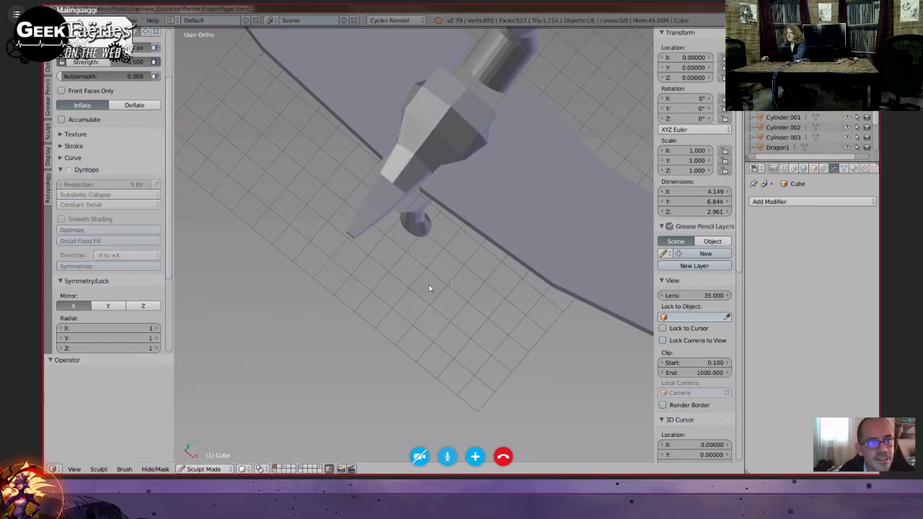
pyautogui.hotkey('ctrl', 'z')
pyautogui.hotkey('ctrl', 'z')
pyautogui.hotkey('ctrl', 'z')
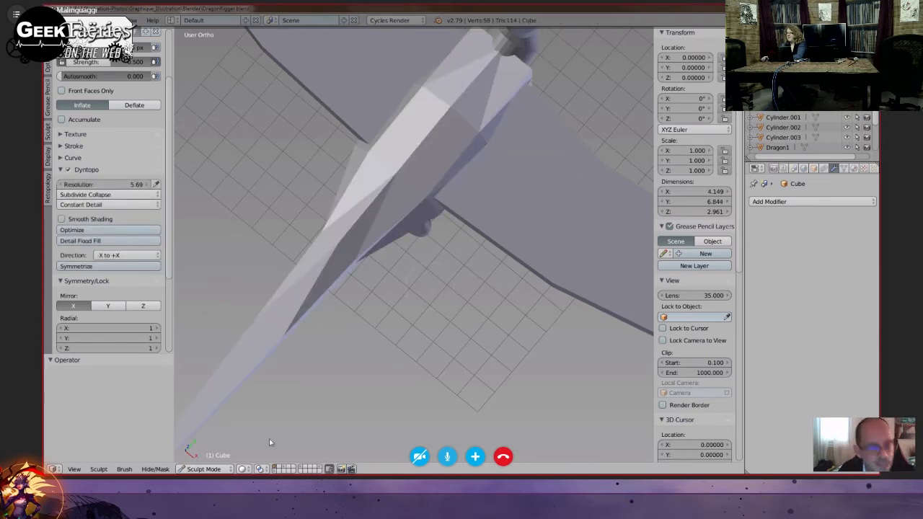
# - Take the body and tail object out of Sculpt Mode and open its mesh in Edit Mode
pyautogui.click(204, 469)
pyautogui.click(206, 457)
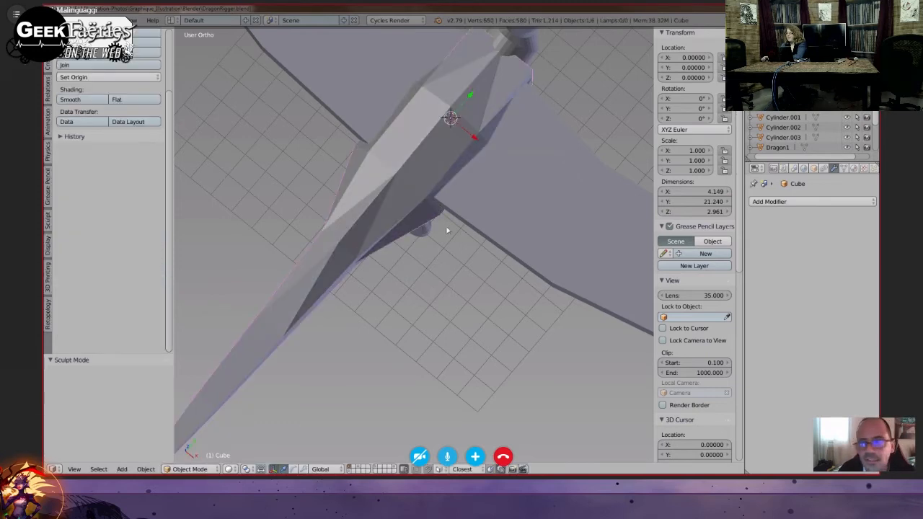
pyautogui.moveTo(447, 227); pyautogui.dragTo(468, 204, button='middle')
pyautogui.press('Tab')
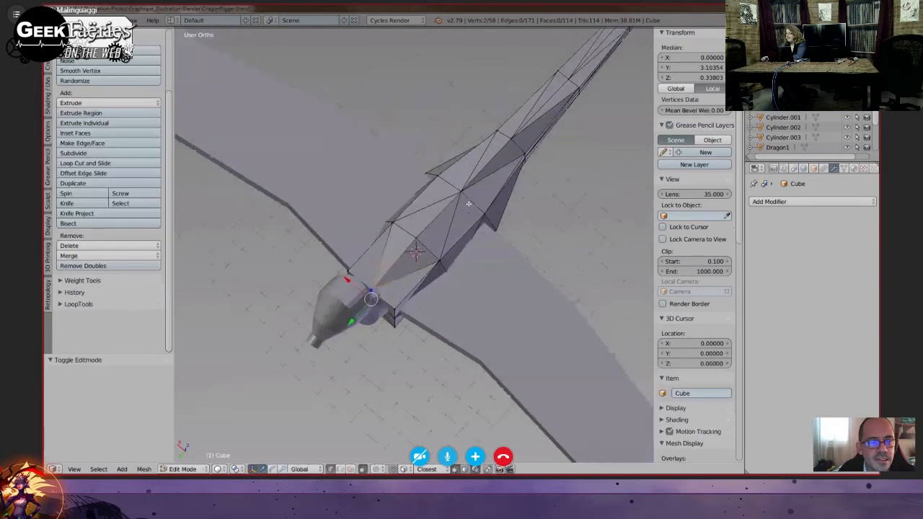
# - Select the vertex on the ridge of the dragon's back and inspect it up close
pyautogui.scroll(4, 471, 196)
pyautogui.rightClick(471, 196)
pyautogui.rightClick(466, 199)
pyautogui.scroll(3, 466, 200)
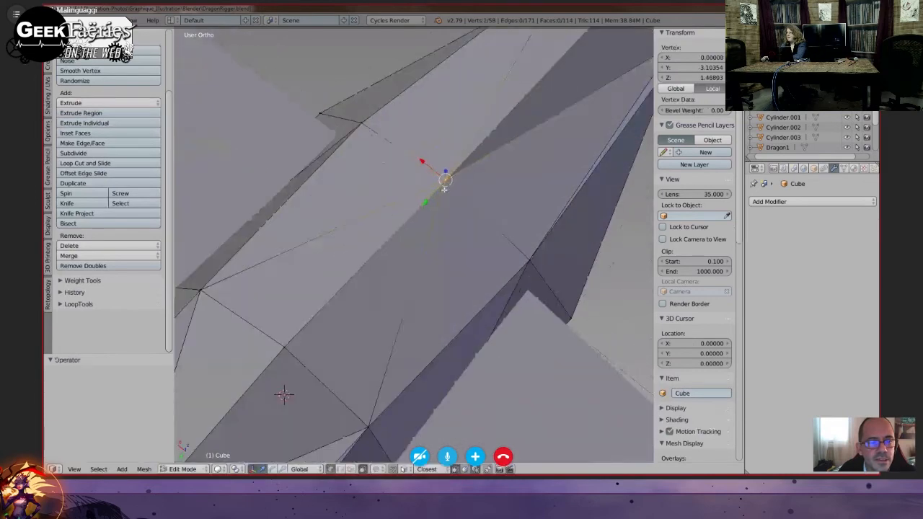
pyautogui.click(434, 164)
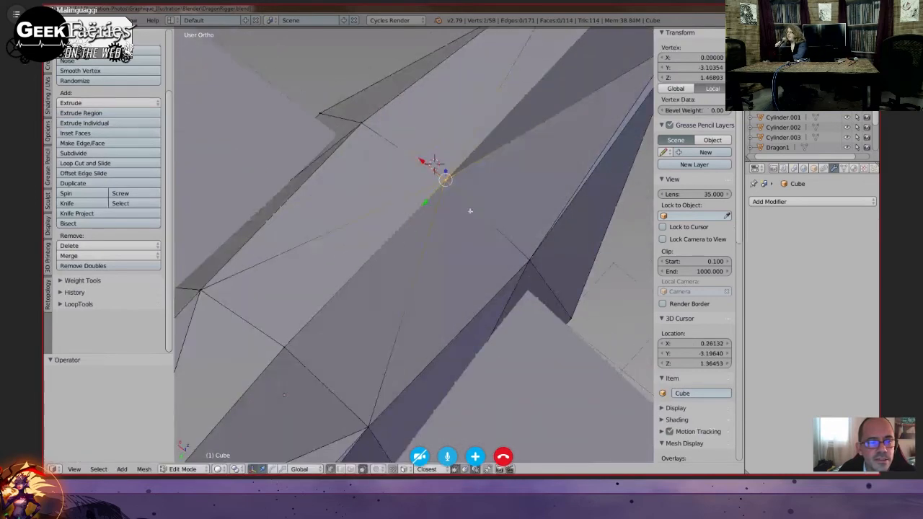
# - Select the entire body and tail mesh and bring up the Specials operations for it
pyautogui.scroll(-6, 469, 210)
pyautogui.moveTo(470, 210); pyautogui.dragTo(466, 222, button='middle')
pyautogui.press('a')
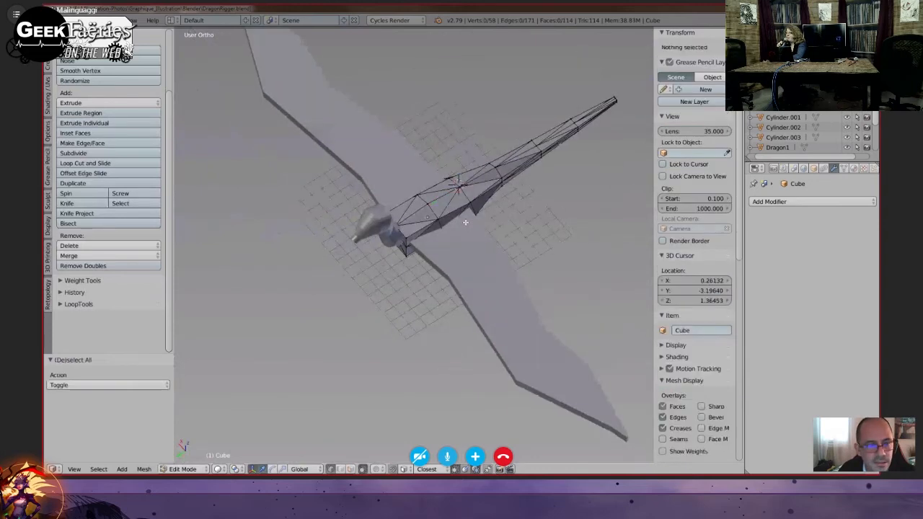
pyautogui.press('a')
pyautogui.press('w')
pyautogui.moveTo(466, 227)
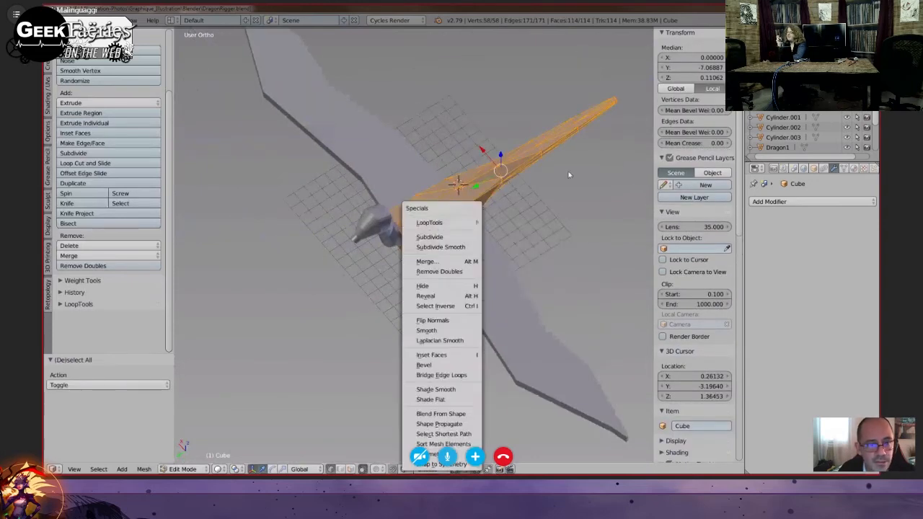
# - Examine the fully selected body and tail mesh from above and from front three-quarter angles
pyautogui.moveTo(524, 208); pyautogui.dragTo(506, 223, button='middle')
pyautogui.scroll(5, 534, 208)
pyautogui.scroll(-7, 507, 225)
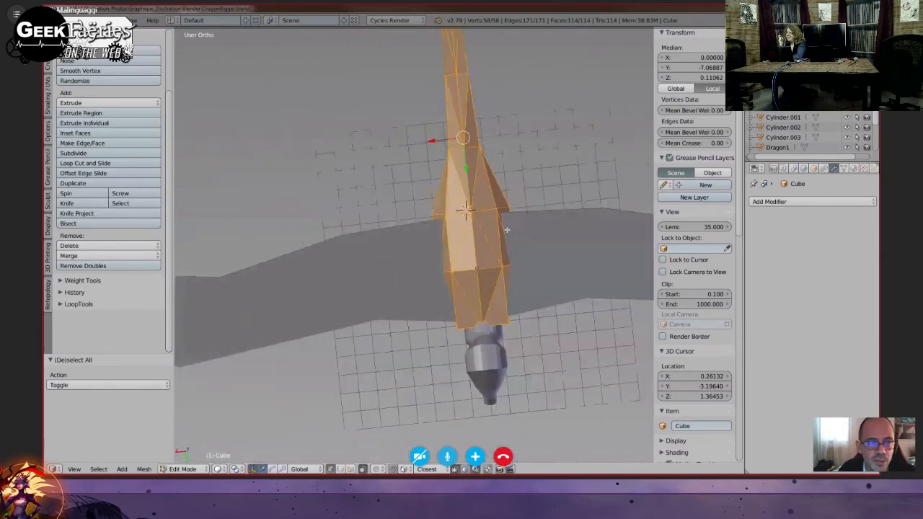
pyautogui.moveTo(499, 330); pyautogui.dragTo(537, 321, button='middle')
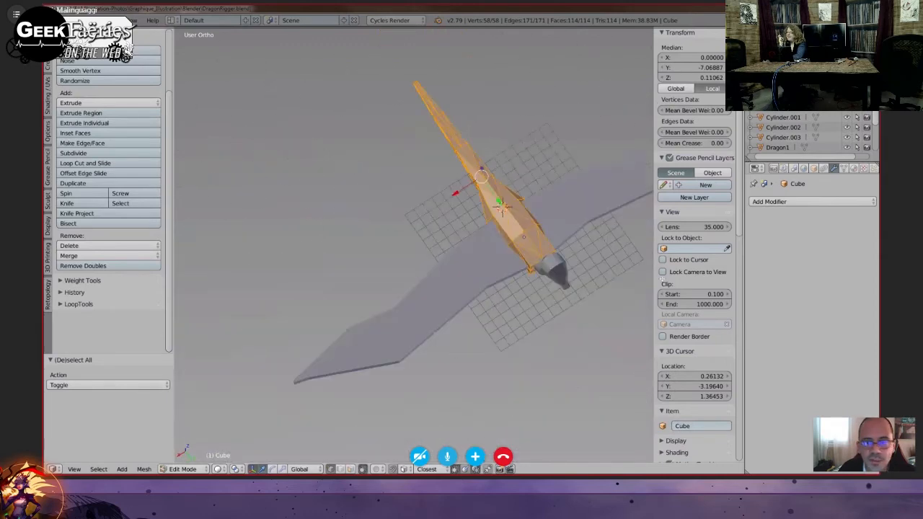
pyautogui.moveTo(497, 238); pyautogui.dragTo(534, 216, button='middle')
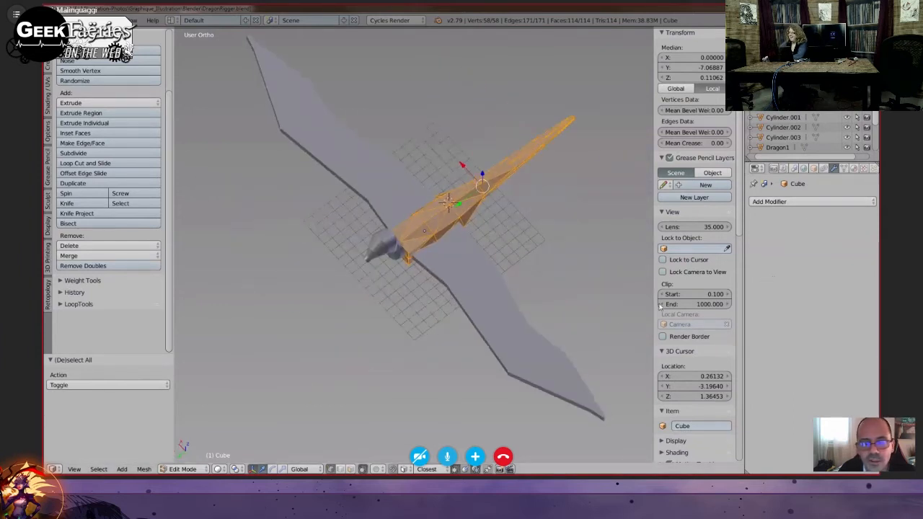
pyautogui.moveTo(485, 264); pyautogui.dragTo(436, 258, button='middle')
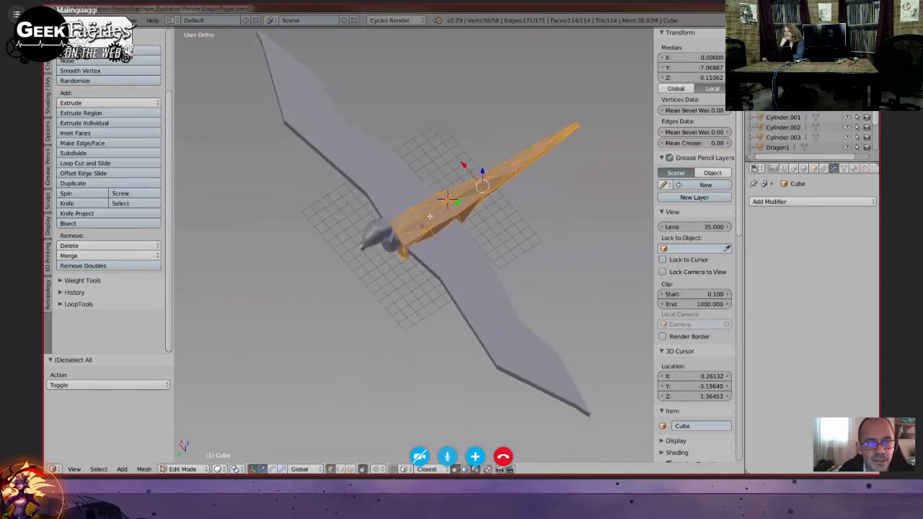
pyautogui.scroll(5, 432, 238)
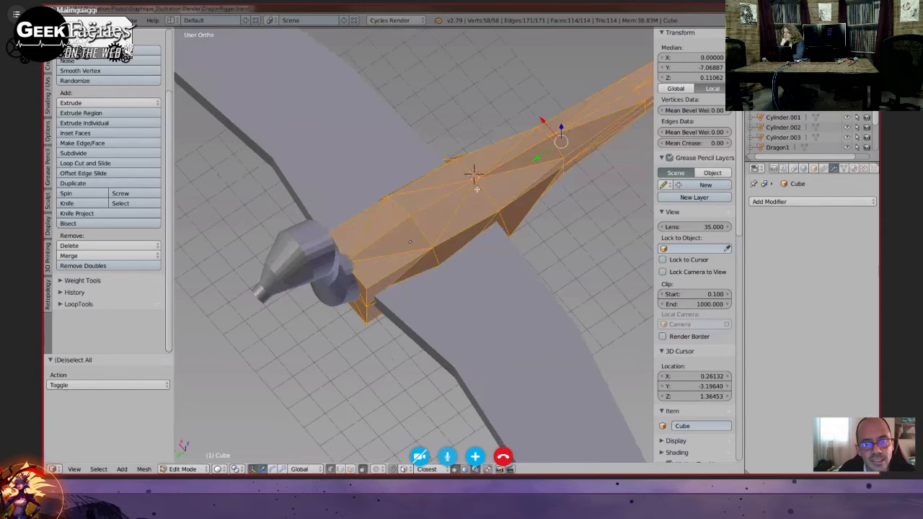
pyautogui.moveTo(488, 175)
pyautogui.mouseDown(button='middle')
pyautogui.moveTo(486, 209)
pyautogui.moveTo(480, 192)
pyautogui.moveTo(498, 197)
pyautogui.moveTo(495, 190)
pyautogui.mouseUp(button='middle')
pyautogui.scroll(4, 482, 194)
pyautogui.scroll(-1, 486, 189)
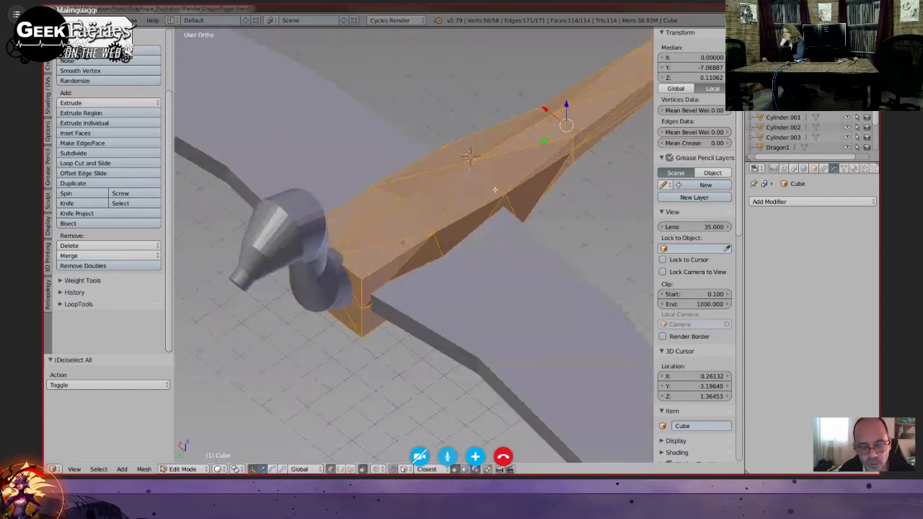
# - Check the internal geometry of the body in wireframe display and return to solid display
pyautogui.press('z')
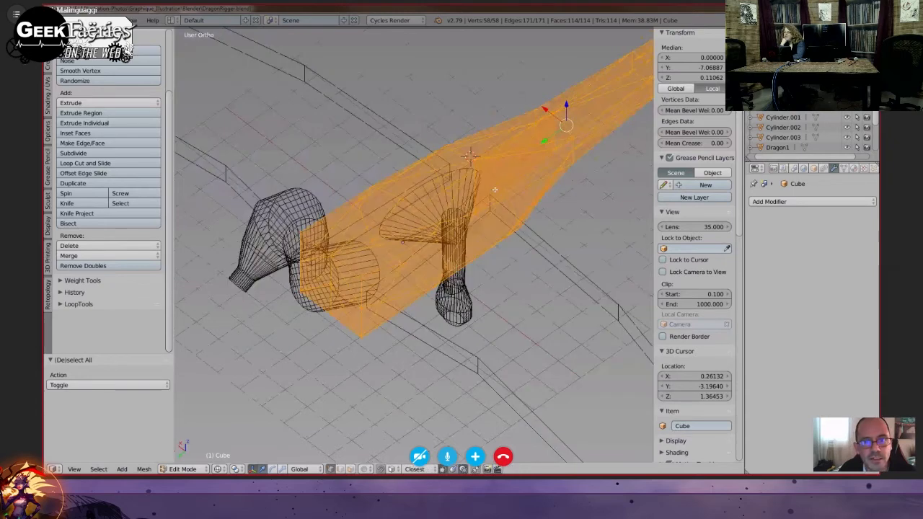
pyautogui.scroll(6, 494, 189)
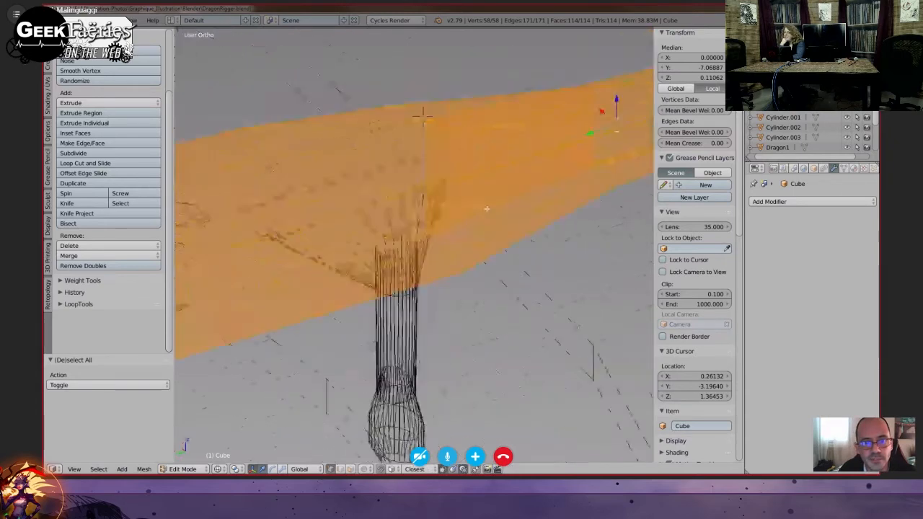
pyautogui.moveTo(516, 170)
pyautogui.mouseDown(button='middle')
pyautogui.moveTo(536, 115)
pyautogui.moveTo(528, 147)
pyautogui.moveTo(536, 174)
pyautogui.moveTo(531, 119)
pyautogui.moveTo(521, 201)
pyautogui.mouseUp(button='middle')
pyautogui.press('z')
# - Switch to perspective, bring the inside of the body into view and set mesh selection to faces
pyautogui.press('KP_5')
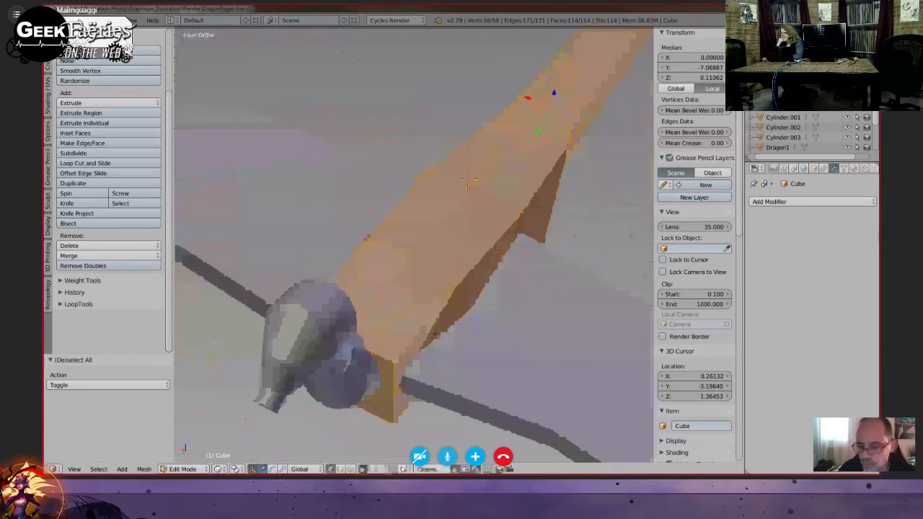
pyautogui.scroll(-5, 521, 200)
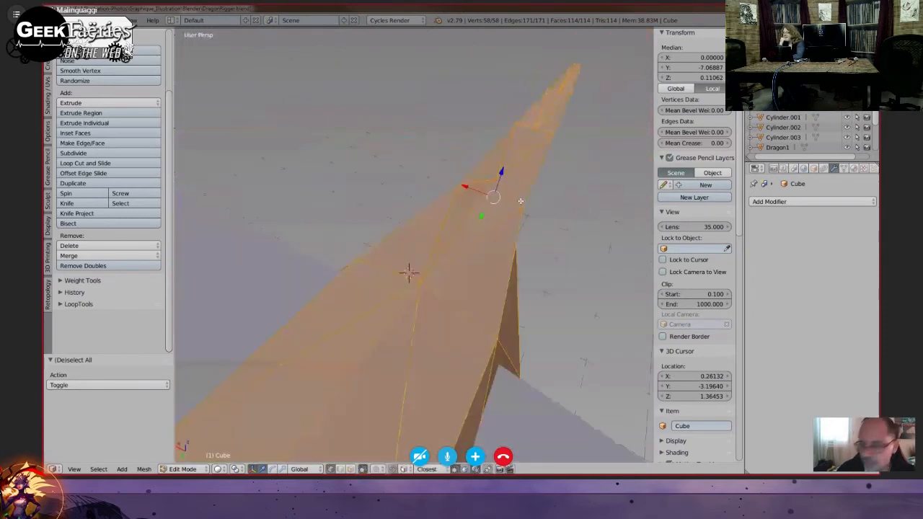
pyautogui.moveTo(339, 334); pyautogui.dragTo(395, 268, button='middle')
pyautogui.scroll(4, 395, 269)
pyautogui.scroll(4, 470, 264)
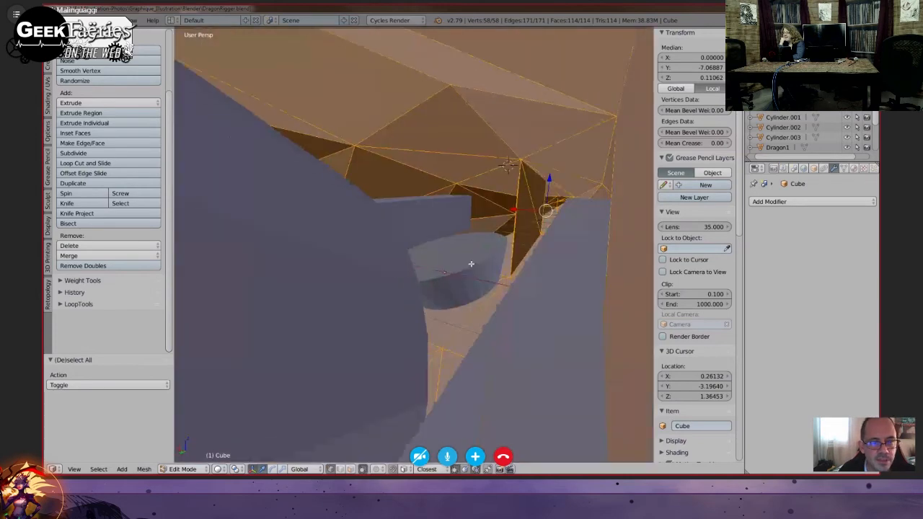
pyautogui.scroll(4, 559, 230)
pyautogui.hotkey('ctrl', 'Tab')
pyautogui.click(512, 244)
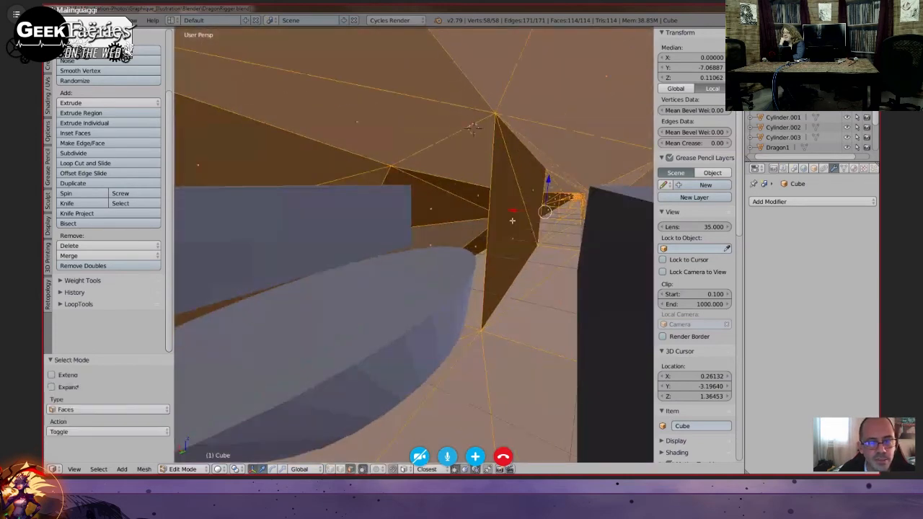
# - Delete the stray internal faces inside the dragon's body
pyautogui.rightClick(512, 220)
pyautogui.moveTo(512, 220); pyautogui.dragTo(516, 263, button='middle')
pyautogui.press('x')
pyautogui.click(535, 245)
pyautogui.scroll(-8, 529, 243)
# - Return to Object Mode, clear the selection, reselect the body and tail object and reopen it in Edit Mode
pyautogui.press('Tab')
pyautogui.press('a')
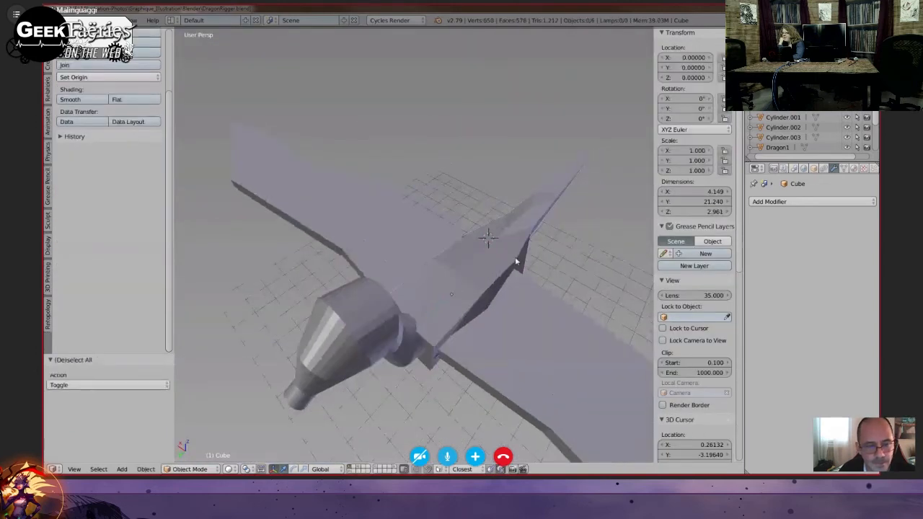
pyautogui.rightClick(516, 263)
pyautogui.press('Tab')
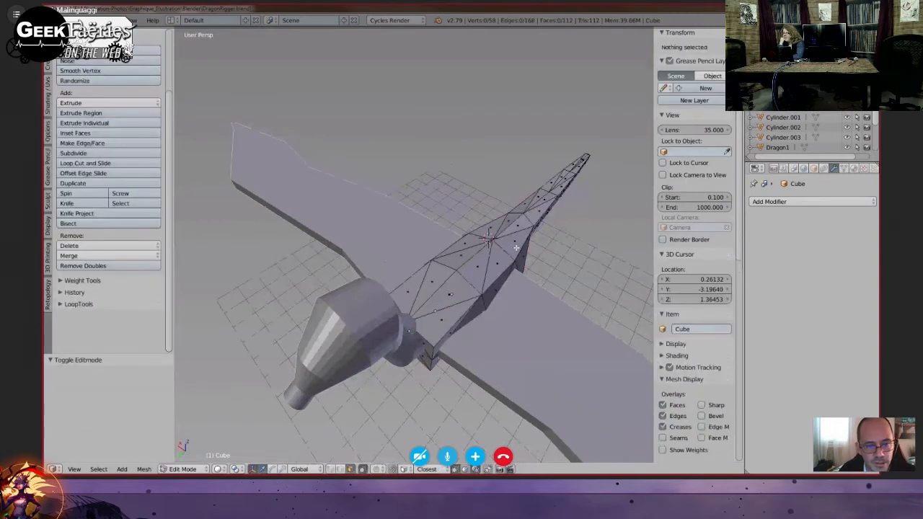
# - Remove doubled vertices across the whole body and tail mesh in vertex selection, and return to Object Mode
pyautogui.press('1')
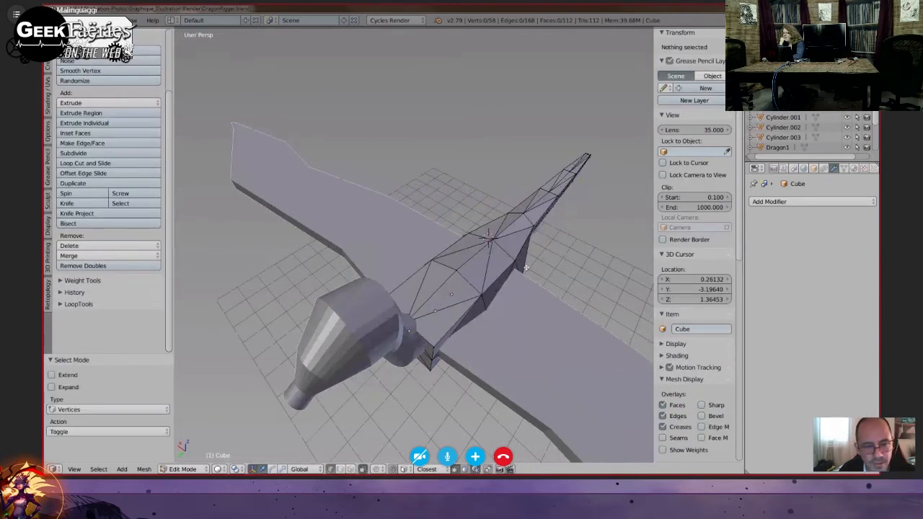
pyautogui.press('a')
pyautogui.press('w')
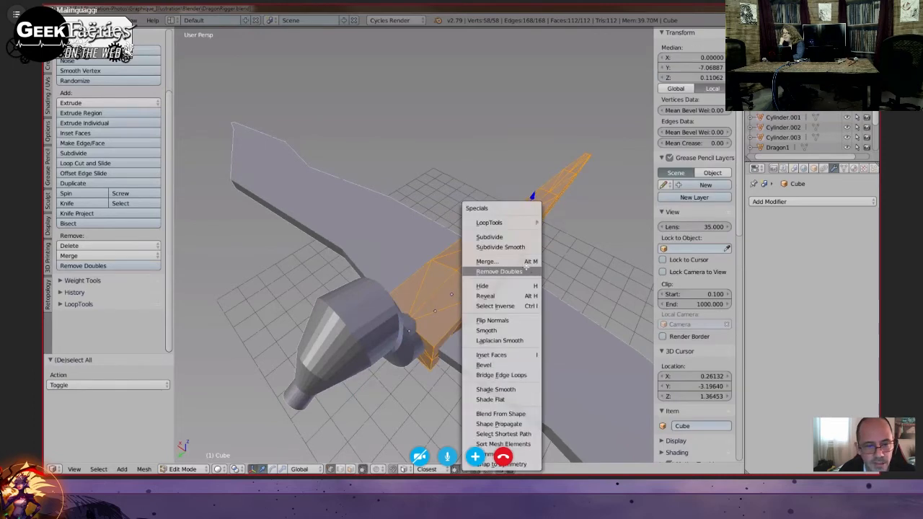
pyautogui.click(527, 272)
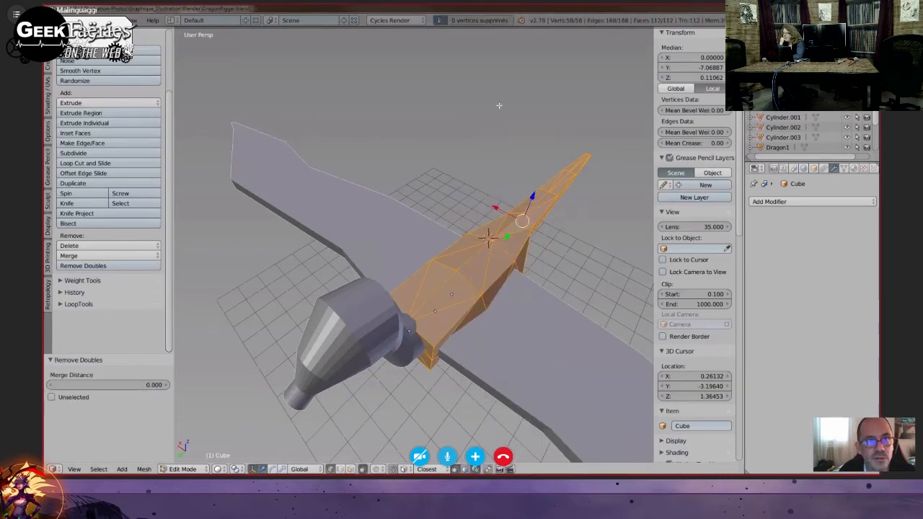
pyautogui.moveTo(534, 238); pyautogui.dragTo(489, 262, button='middle')
pyautogui.press('Tab')
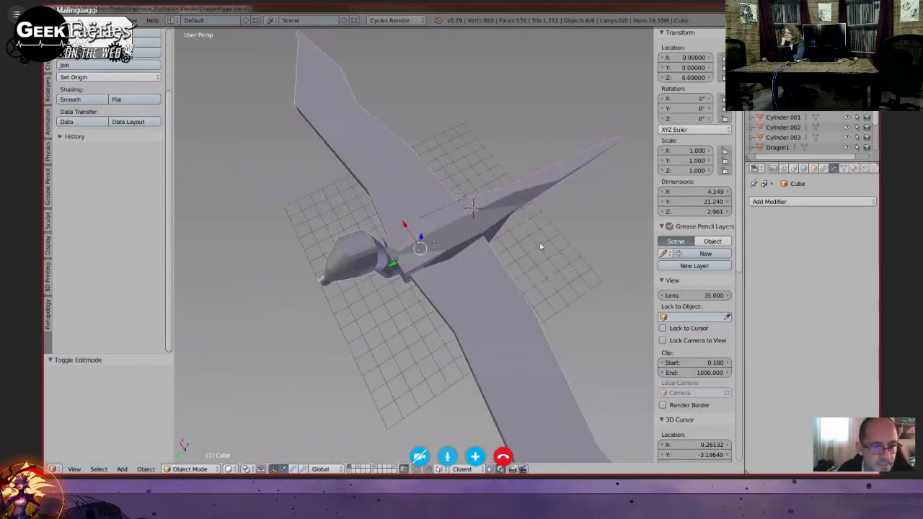
pyautogui.moveTo(540, 247); pyautogui.dragTo(510, 222, button='middle')
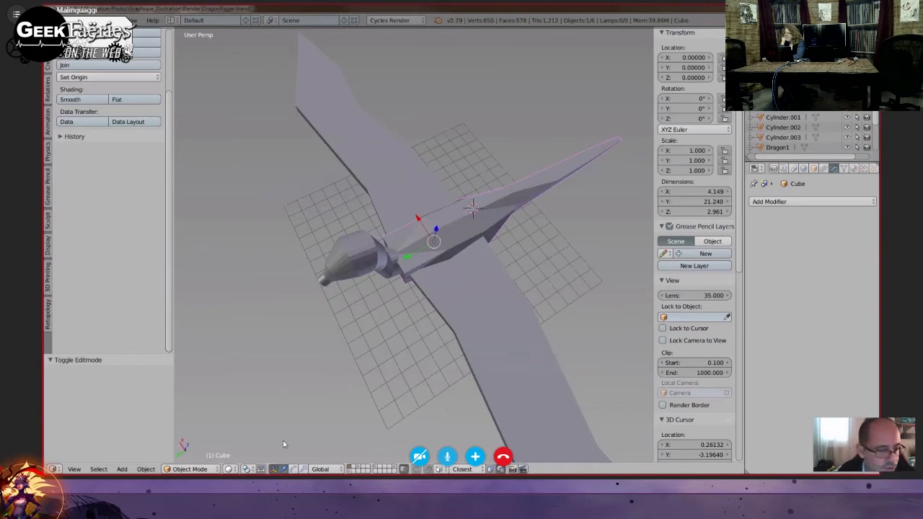
# - Put the body and tail in Sculpt Mode and flood fill it with Dyntopo constant detail at resolution 5.69
pyautogui.click(189, 468)
pyautogui.click(212, 436)
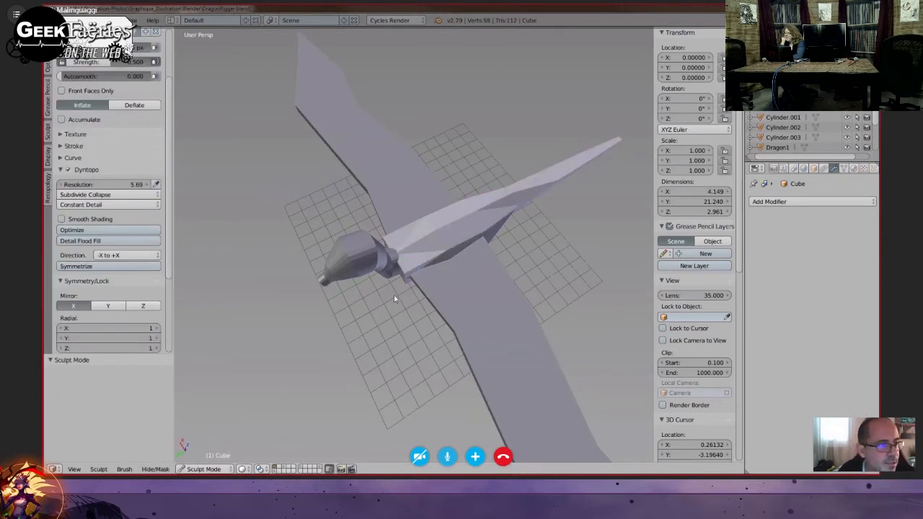
pyautogui.moveTo(394, 295); pyautogui.dragTo(364, 303, button='middle')
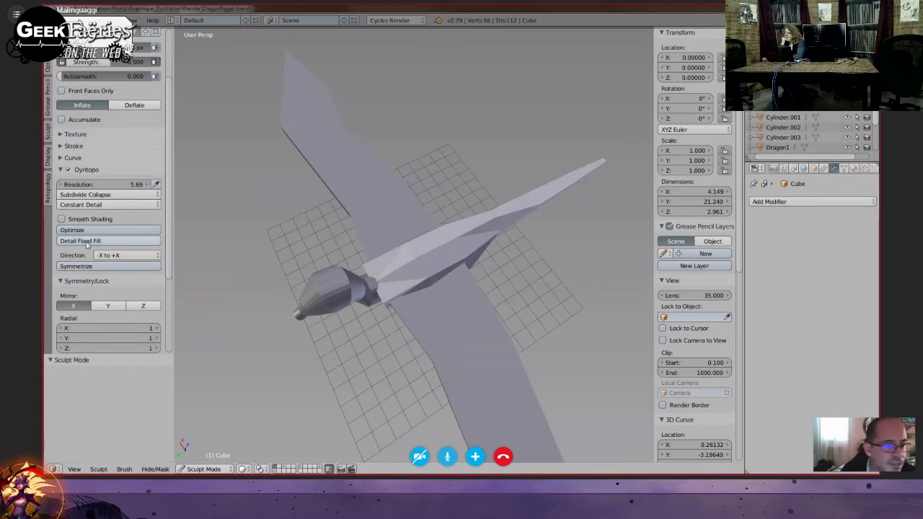
pyautogui.click(108, 241)
pyautogui.moveTo(439, 276); pyautogui.dragTo(414, 278, button='middle')
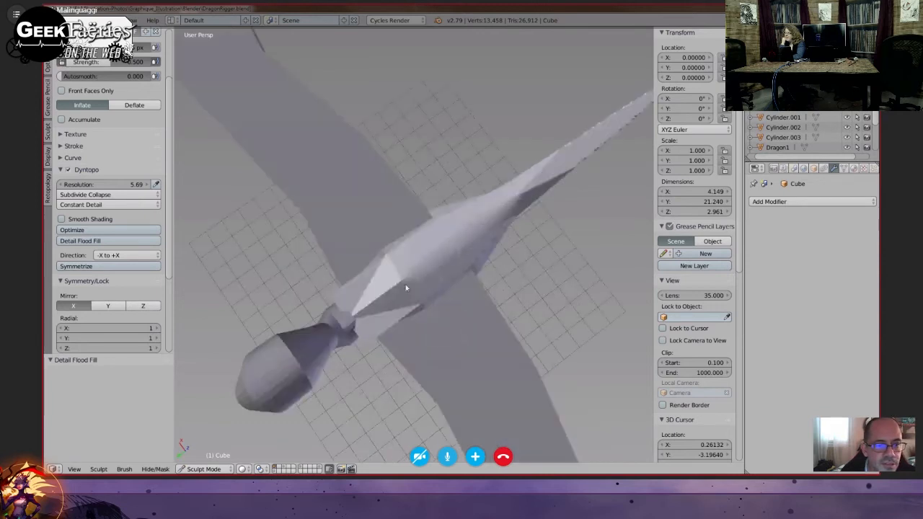
# - Smooth the hard edges along the dragon's back from the shoulders to the tail
pyautogui.moveTo(368, 313); pyautogui.dragTo(430, 358, button='middle')
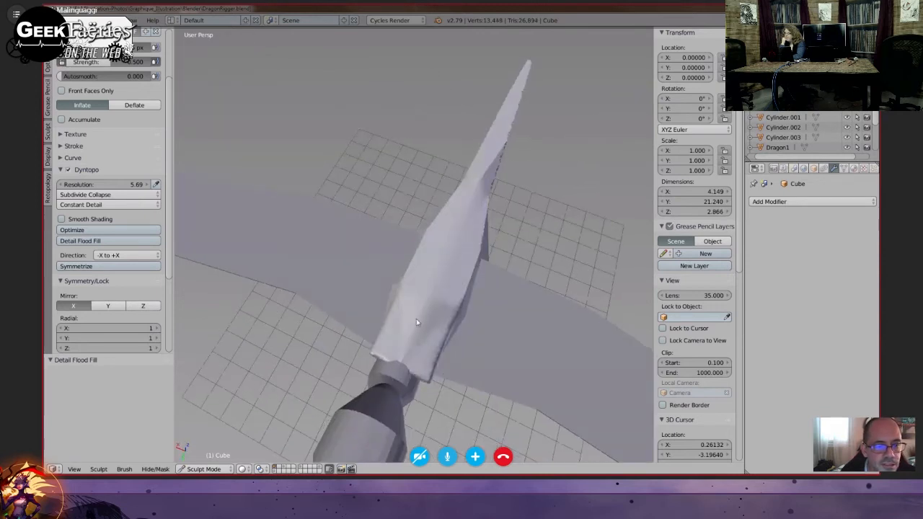
pyautogui.moveTo(406, 349); pyautogui.dragTo(456, 241)
pyautogui.moveTo(495, 184); pyautogui.dragTo(606, 165, button='middle')
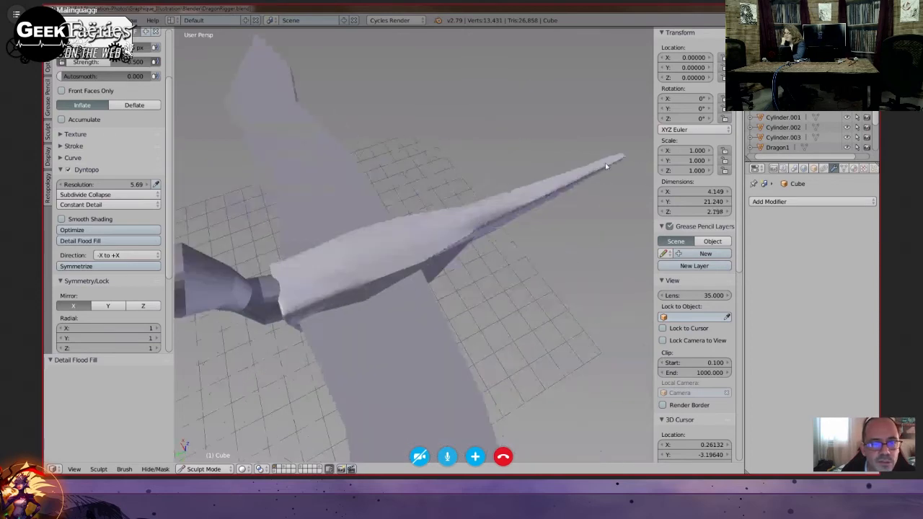
pyautogui.moveTo(450, 253)
pyautogui.mouseDown()
pyautogui.moveTo(313, 305)
pyautogui.moveTo(305, 334)
pyautogui.mouseUp()
# - Round off the front edges of the chest and the lower flanks of the body with smoothing strokes
pyautogui.moveTo(305, 330); pyautogui.dragTo(332, 275, button='middle')
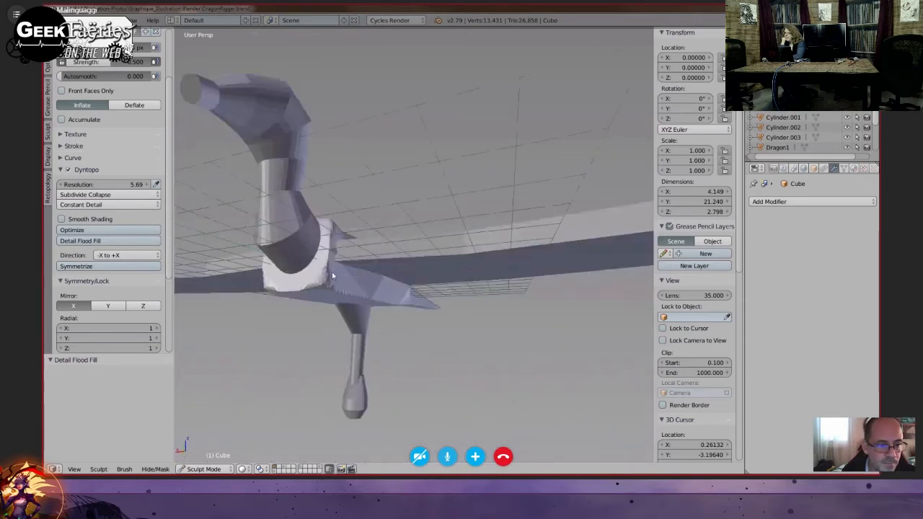
pyautogui.moveTo(332, 272); pyautogui.dragTo(348, 294)
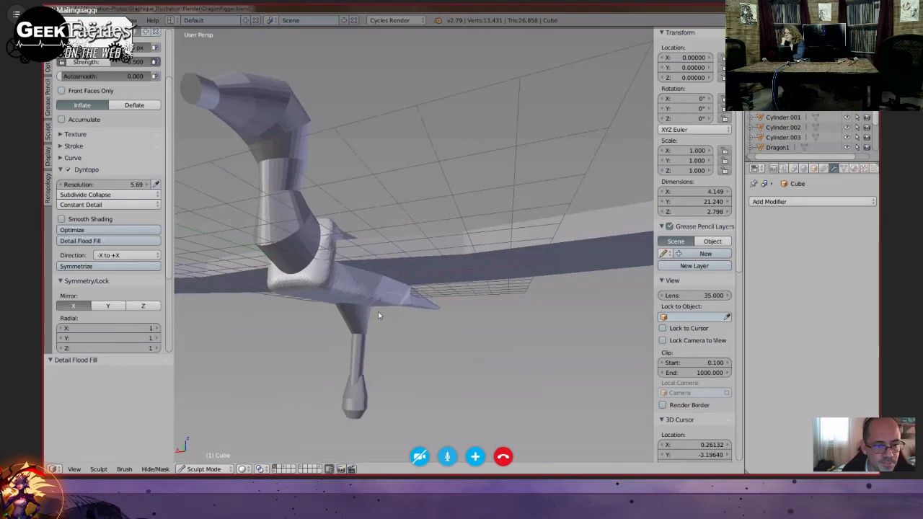
pyautogui.moveTo(378, 315); pyautogui.dragTo(367, 291, button='middle')
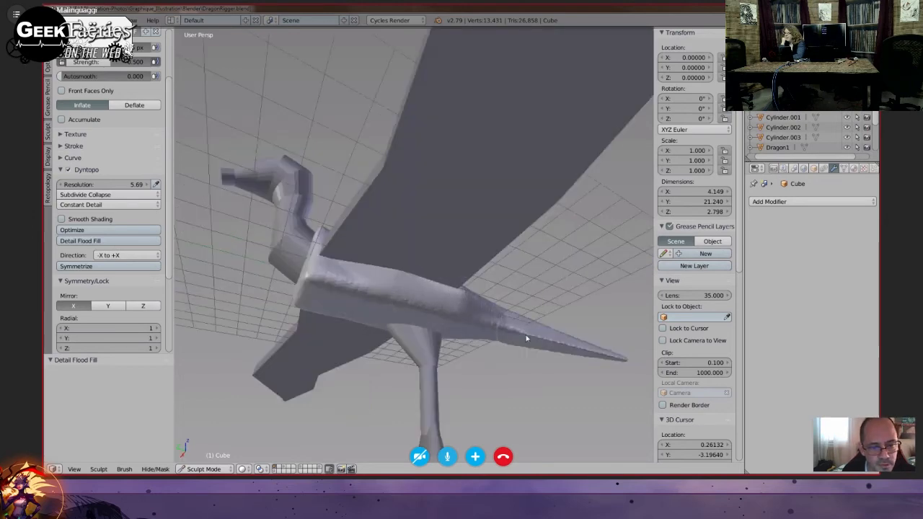
pyautogui.moveTo(524, 349); pyautogui.dragTo(492, 339, button='middle')
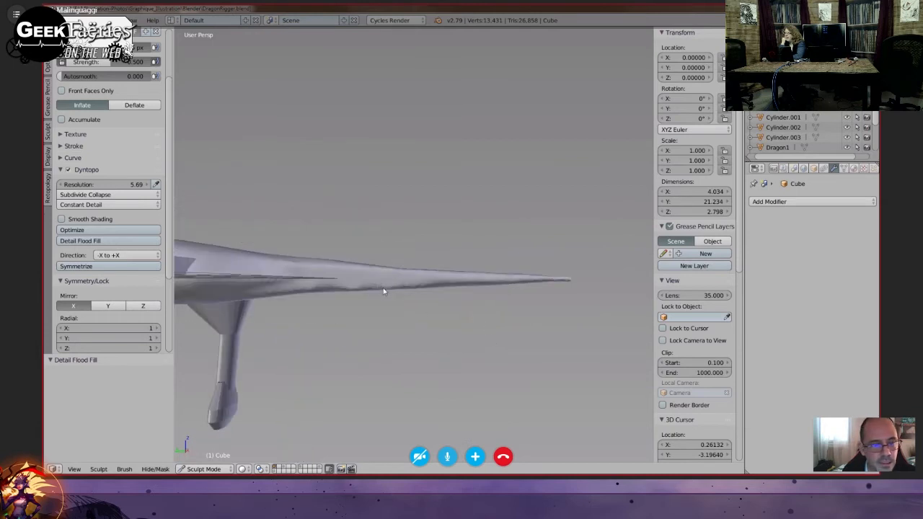
# - Smooth the underside and sides of the tail and soften the remaining edges along the torso
pyautogui.moveTo(346, 297)
pyautogui.mouseDown(button='middle')
pyautogui.moveTo(332, 314)
pyautogui.moveTo(370, 335)
pyautogui.moveTo(406, 396)
pyautogui.moveTo(342, 285)
pyautogui.moveTo(345, 254)
pyautogui.mouseUp(button='middle')
pyautogui.moveTo(340, 297)
pyautogui.mouseDown()
pyautogui.moveTo(359, 305)
pyautogui.moveTo(313, 287)
pyautogui.mouseUp()
pyautogui.moveTo(392, 306)
pyautogui.keyDown('shift'); pyautogui.mouseDown()
pyautogui.moveTo(376, 300)
pyautogui.moveTo(445, 320)
pyautogui.mouseUp(); pyautogui.keyUp('shift')
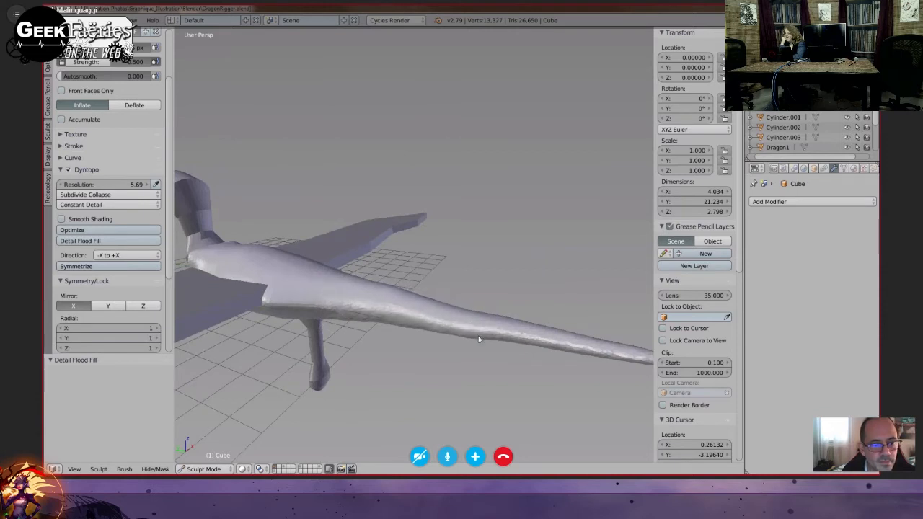
pyautogui.moveTo(478, 337); pyautogui.dragTo(444, 297, button='middle')
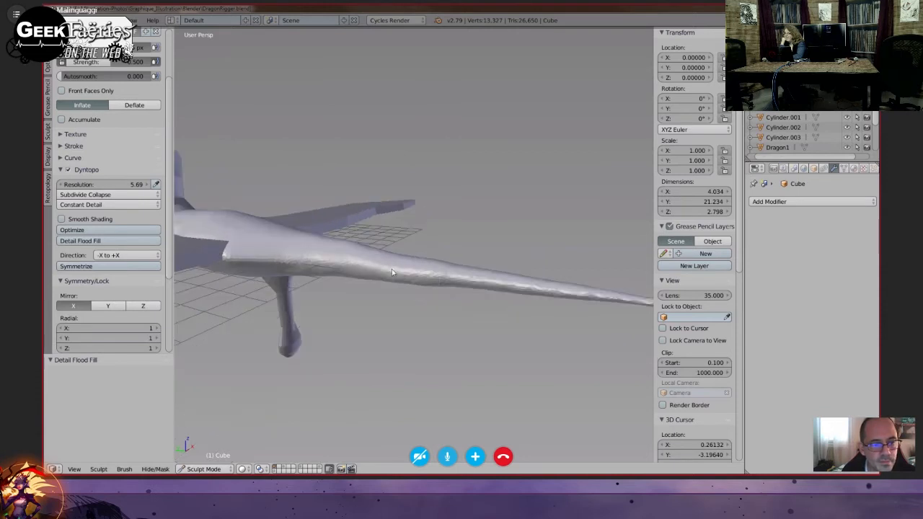
pyautogui.moveTo(392, 272); pyautogui.dragTo(396, 283, button='middle')
pyautogui.moveTo(441, 311); pyautogui.dragTo(353, 319, button='middle')
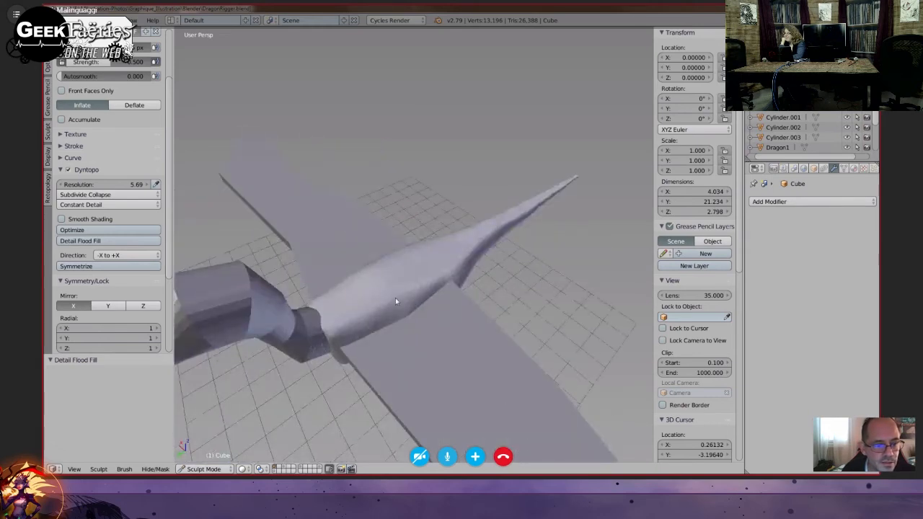
pyautogui.moveTo(395, 298); pyautogui.dragTo(429, 310, button='middle')
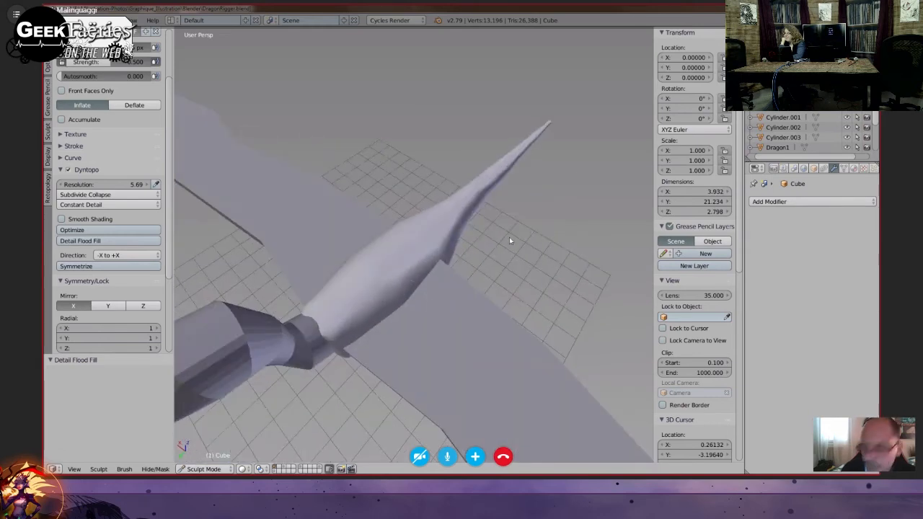
# - Switch to front orthographic view and compare the dragon's shape with the reference drawing
pyautogui.press('KP_1')
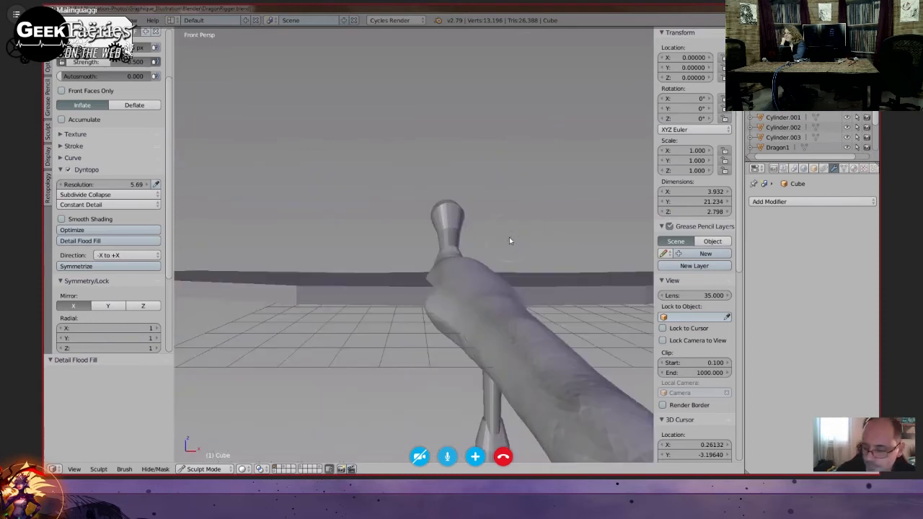
pyautogui.press('KP_5')
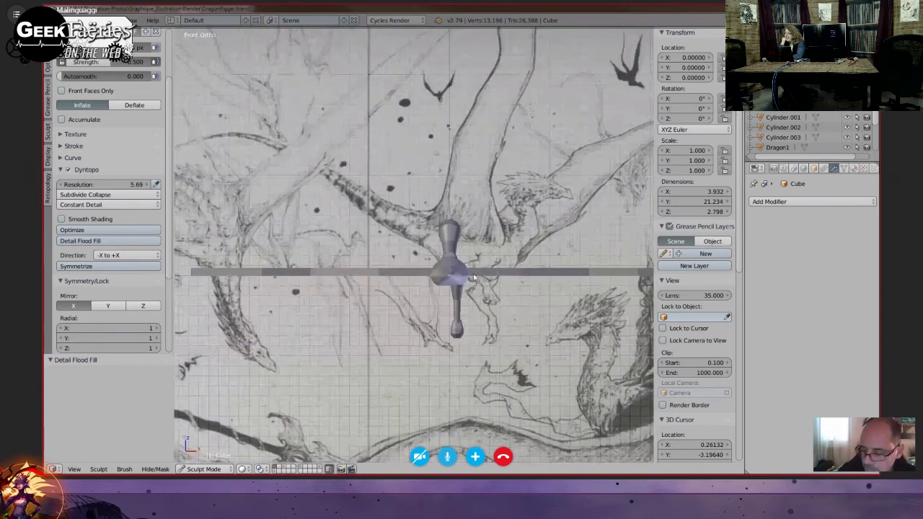
pyautogui.press('KP_5')
pyautogui.press('KP_3')
pyautogui.press('KP_1')
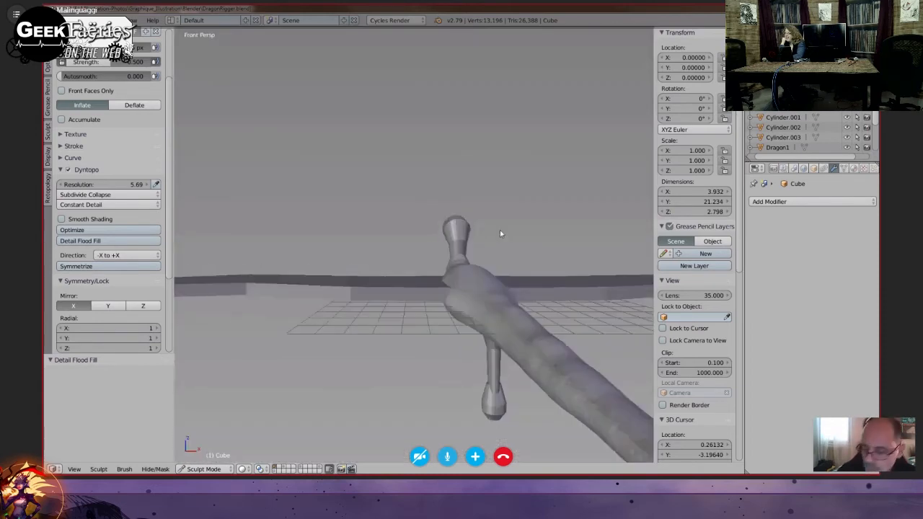
pyautogui.press('KP_5')
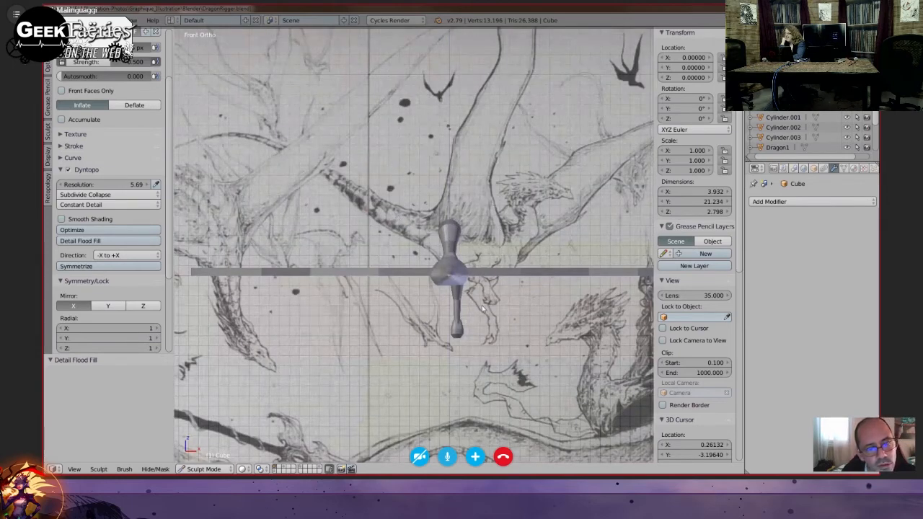
# - Inflate the front of the belly behind the neck and smooth the added volume
pyautogui.moveTo(456, 288)
pyautogui.mouseDown(button='middle')
pyautogui.moveTo(490, 316)
pyautogui.moveTo(495, 376)
pyautogui.moveTo(497, 193)
pyautogui.moveTo(484, 249)
pyautogui.moveTo(447, 310)
pyautogui.moveTo(540, 313)
pyautogui.moveTo(427, 266)
pyautogui.mouseUp(button='middle')
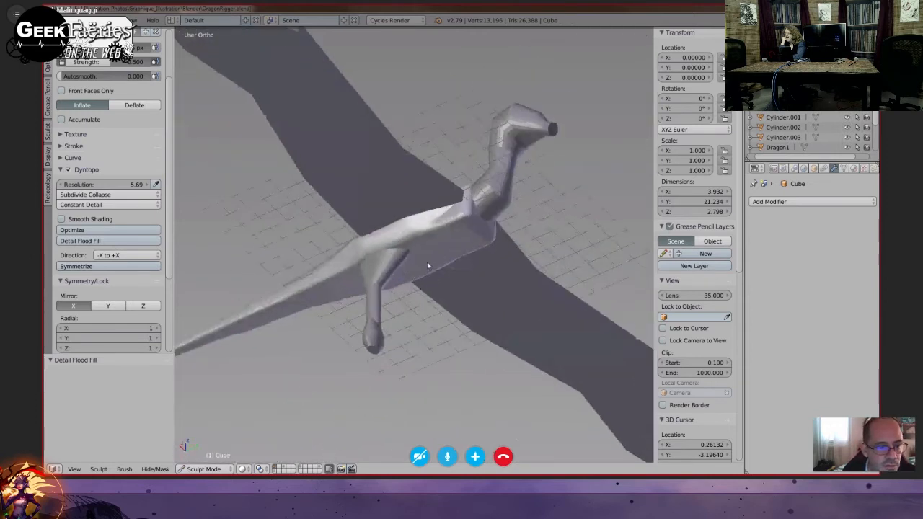
pyautogui.moveTo(440, 248); pyautogui.dragTo(436, 251)
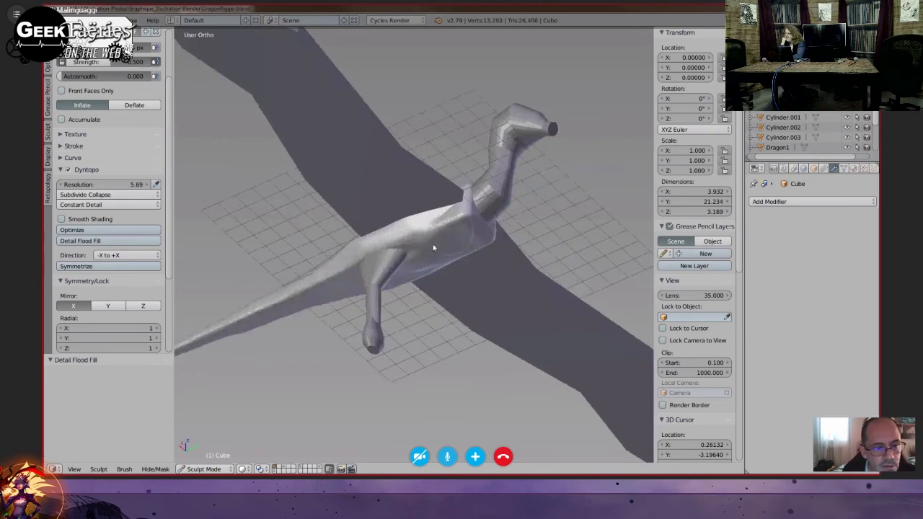
pyautogui.moveTo(462, 222)
pyautogui.keyDown('shift'); pyautogui.mouseDown()
pyautogui.moveTo(475, 222)
pyautogui.moveTo(450, 221)
pyautogui.moveTo(440, 236)
pyautogui.mouseUp(); pyautogui.keyUp('shift')
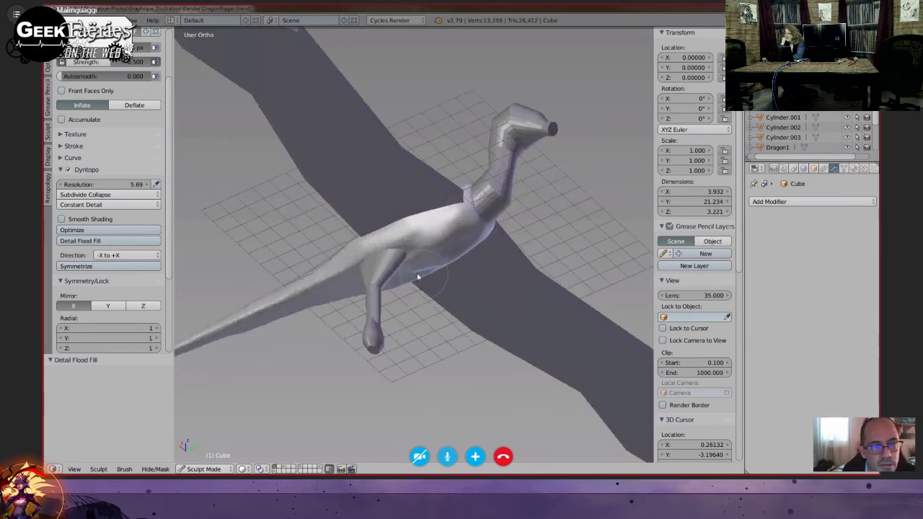
# - Build up the chest and underside of the torso with Inflate strokes from several angles
pyautogui.moveTo(417, 277)
pyautogui.mouseDown(button='middle')
pyautogui.moveTo(397, 268)
pyautogui.moveTo(396, 255)
pyautogui.mouseUp(button='middle')
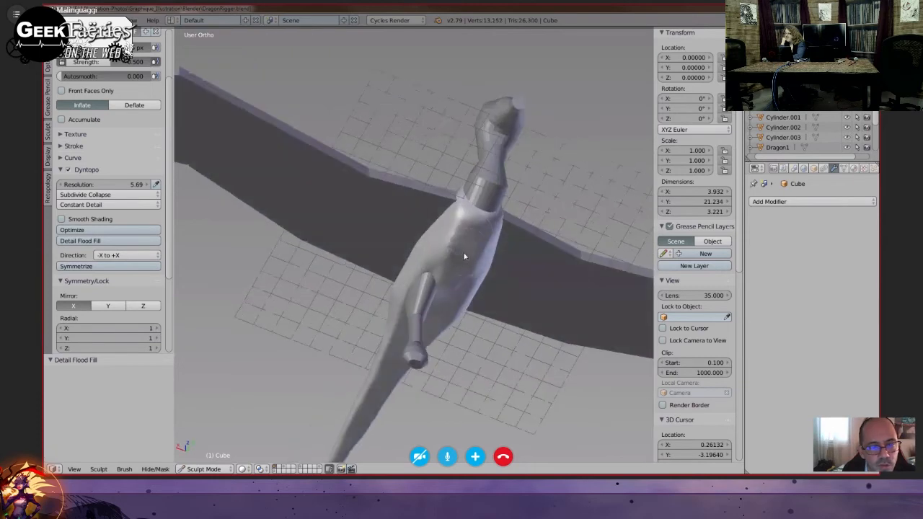
pyautogui.moveTo(464, 256); pyautogui.dragTo(463, 263)
pyautogui.moveTo(464, 263); pyautogui.dragTo(479, 226, button='middle')
pyautogui.moveTo(463, 234); pyautogui.dragTo(462, 252)
pyautogui.moveTo(486, 286); pyautogui.dragTo(436, 269, button='middle')
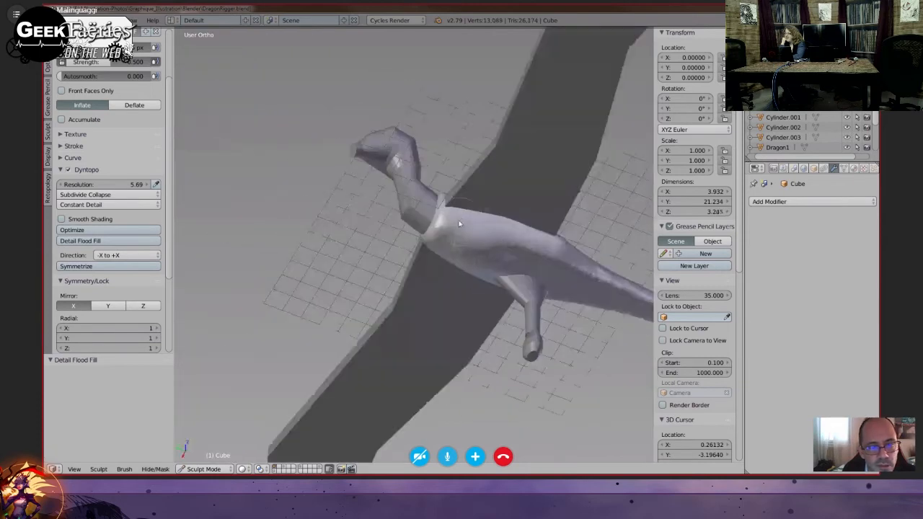
pyautogui.moveTo(453, 265)
pyautogui.mouseDown()
pyautogui.moveTo(484, 252)
pyautogui.moveTo(507, 263)
pyautogui.mouseUp()
pyautogui.moveTo(527, 288)
pyautogui.mouseDown(button='middle')
pyautogui.moveTo(469, 293)
pyautogui.moveTo(451, 272)
pyautogui.mouseUp(button='middle')
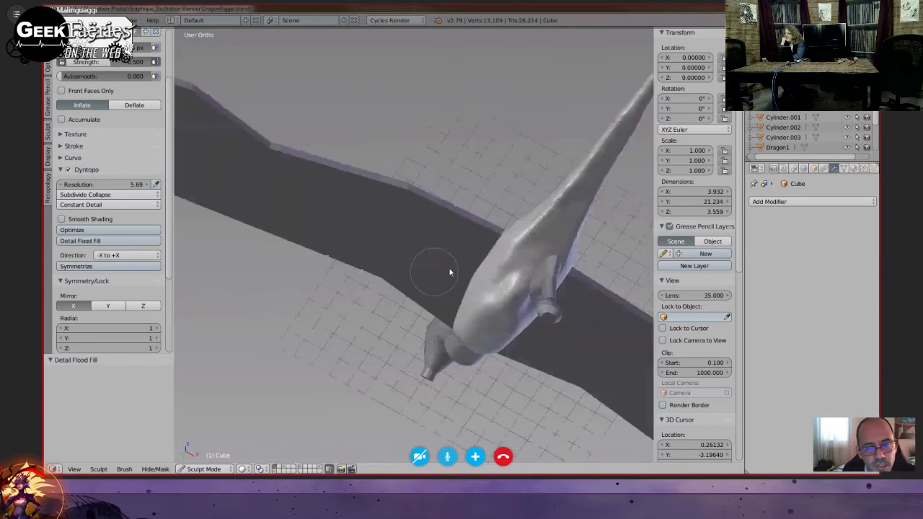
# - Inflate the belly from the tail base to the chest and smooth it into the body
pyautogui.moveTo(535, 249)
pyautogui.mouseDown()
pyautogui.moveTo(559, 231)
pyautogui.moveTo(509, 292)
pyautogui.mouseUp()
pyautogui.moveTo(561, 219)
pyautogui.mouseDown()
pyautogui.moveTo(509, 286)
pyautogui.moveTo(537, 218)
pyautogui.moveTo(529, 239)
pyautogui.mouseUp()
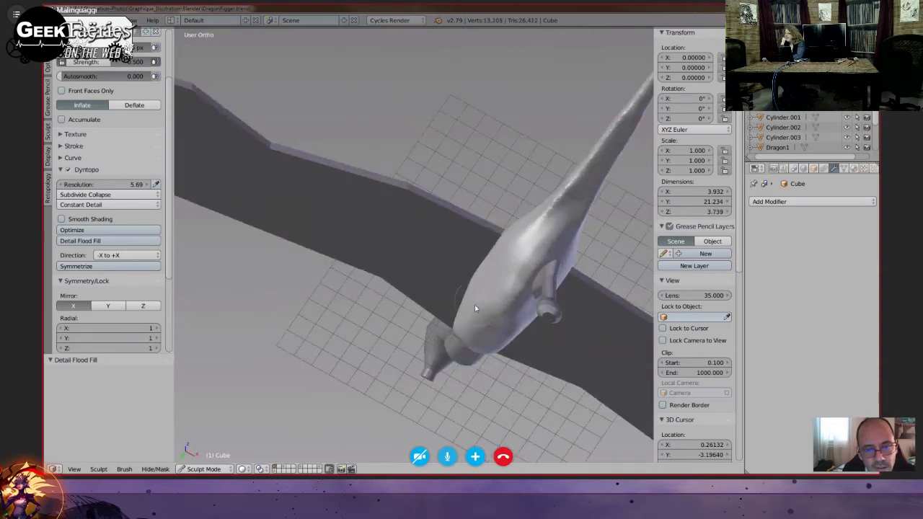
pyautogui.keyDown('shift'); pyautogui.moveTo(489, 316); pyautogui.dragTo(545, 232); pyautogui.keyUp('shift')
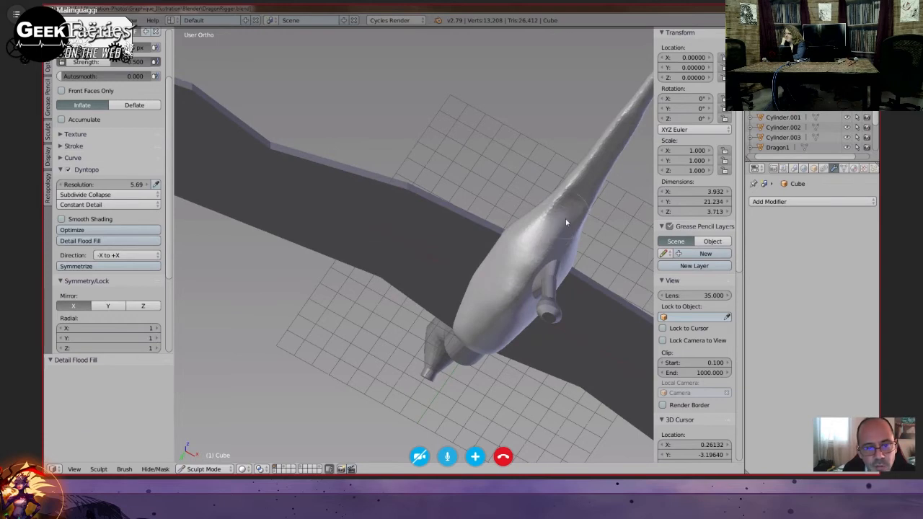
pyautogui.moveTo(565, 218); pyautogui.dragTo(509, 263, button='middle')
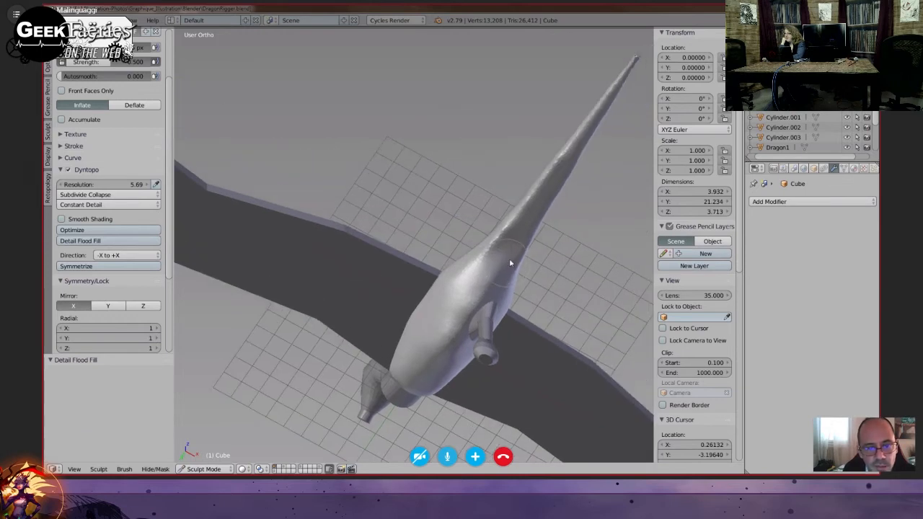
# - Add more volume along the underside between the tail base and the front of the belly
pyautogui.scroll(2, 509, 263)
pyautogui.moveTo(515, 233); pyautogui.dragTo(451, 325)
pyautogui.moveTo(451, 325)
pyautogui.mouseDown(button='middle')
pyautogui.moveTo(509, 364)
pyautogui.moveTo(496, 309)
pyautogui.moveTo(564, 226)
pyautogui.moveTo(415, 273)
pyautogui.moveTo(489, 264)
pyautogui.moveTo(470, 237)
pyautogui.mouseUp(button='middle')
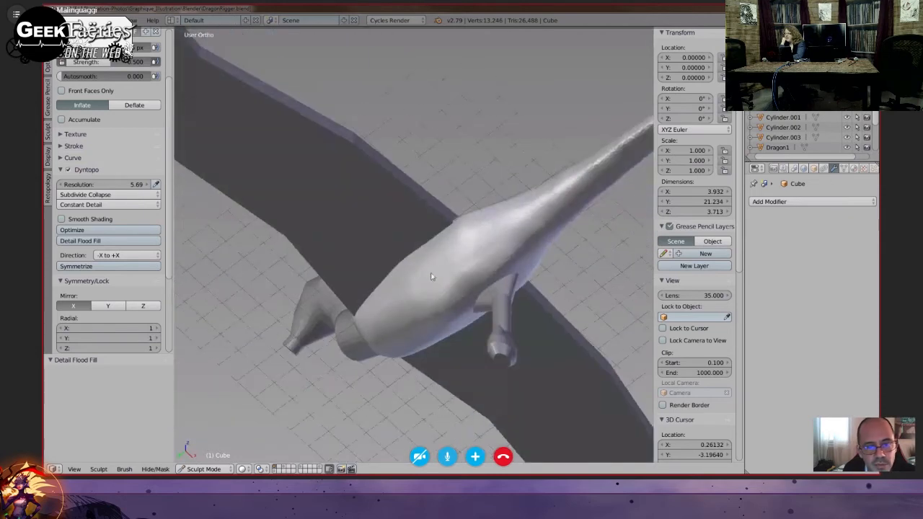
pyautogui.moveTo(460, 295); pyautogui.dragTo(488, 279, button='middle')
pyautogui.moveTo(537, 229); pyautogui.dragTo(445, 302)
# - Inflate the chest near the neck base and smooth it back toward the root of the tail
pyautogui.moveTo(444, 301)
pyautogui.mouseDown(button='middle')
pyautogui.moveTo(466, 293)
pyautogui.moveTo(469, 305)
pyautogui.mouseUp(button='middle')
pyautogui.moveTo(469, 305); pyautogui.dragTo(437, 272)
pyautogui.moveTo(437, 272)
pyautogui.mouseDown(button='middle')
pyautogui.moveTo(395, 321)
pyautogui.moveTo(412, 237)
pyautogui.mouseUp(button='middle')
pyautogui.moveTo(412, 237); pyautogui.dragTo(416, 253)
pyautogui.moveTo(416, 253); pyautogui.dragTo(398, 206, button='middle')
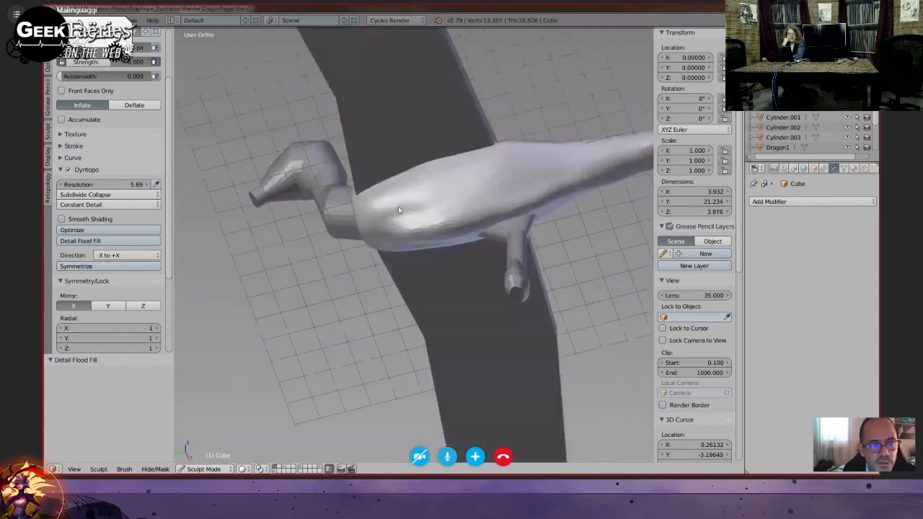
pyautogui.moveTo(414, 224)
pyautogui.mouseDown()
pyautogui.moveTo(397, 205)
pyautogui.moveTo(411, 217)
pyautogui.moveTo(380, 213)
pyautogui.mouseUp()
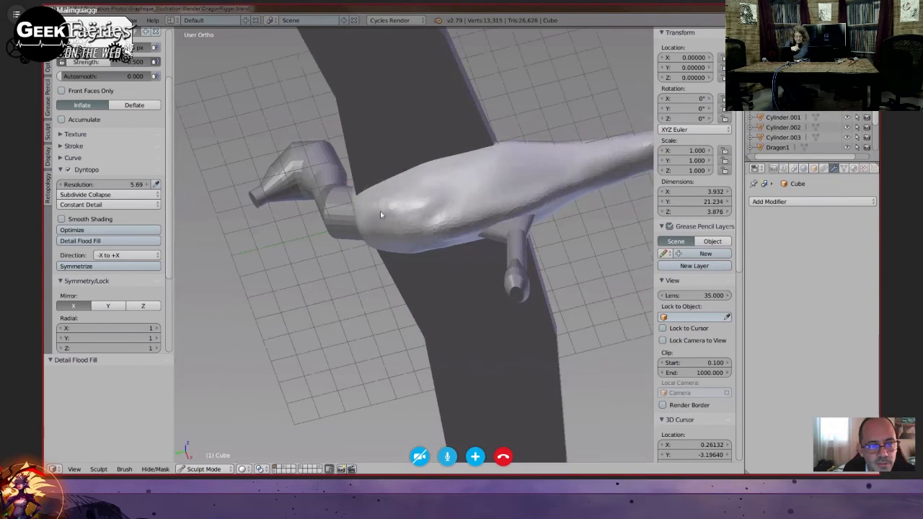
pyautogui.keyDown('shift'); pyautogui.moveTo(452, 221); pyautogui.dragTo(601, 173); pyautogui.keyUp('shift')
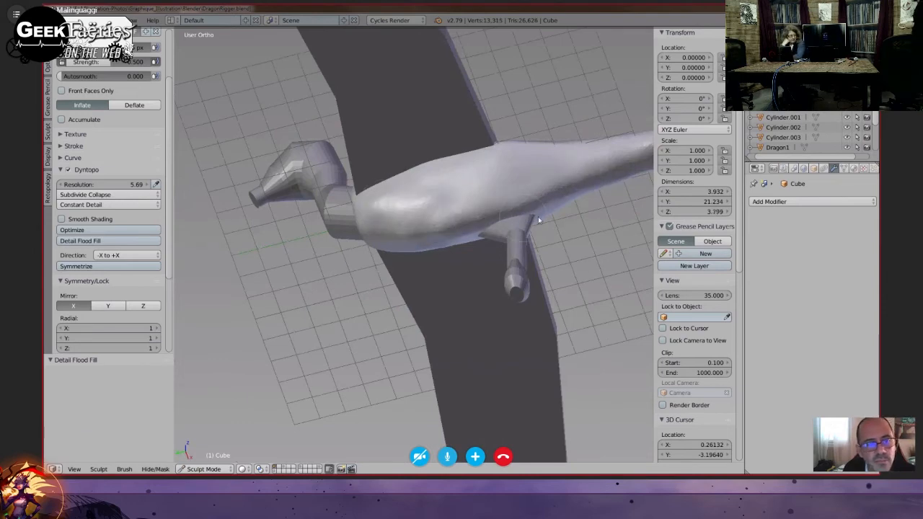
# - Smooth the rear underside of the body and the upper surface of the tail until they blend evenly
pyautogui.moveTo(539, 219)
pyautogui.keyDown('shift'); pyautogui.mouseDown(button='middle')
pyautogui.moveTo(443, 236)
pyautogui.moveTo(406, 305)
pyautogui.moveTo(430, 263)
pyautogui.mouseUp(button='middle'); pyautogui.keyUp('shift')
pyautogui.moveTo(419, 229)
pyautogui.mouseDown()
pyautogui.moveTo(527, 174)
pyautogui.moveTo(398, 246)
pyautogui.mouseUp()
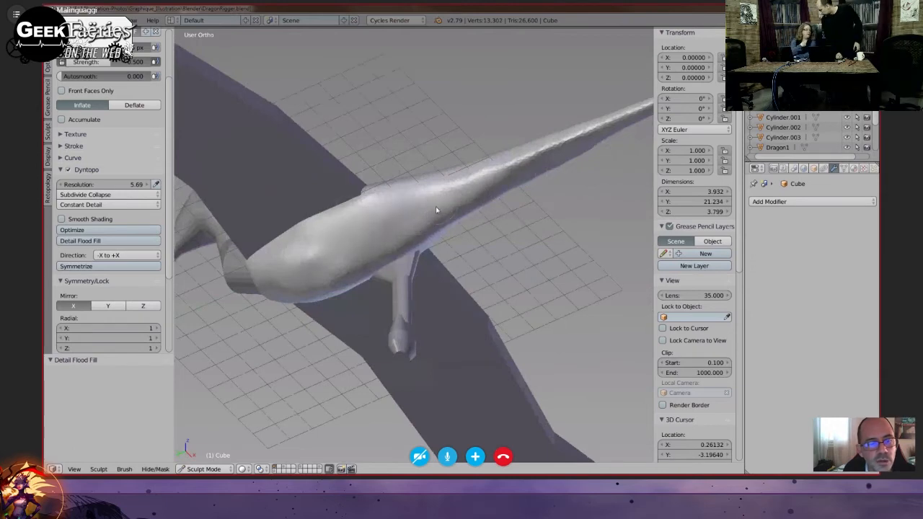
pyautogui.moveTo(435, 208); pyautogui.dragTo(462, 237, button='middle')
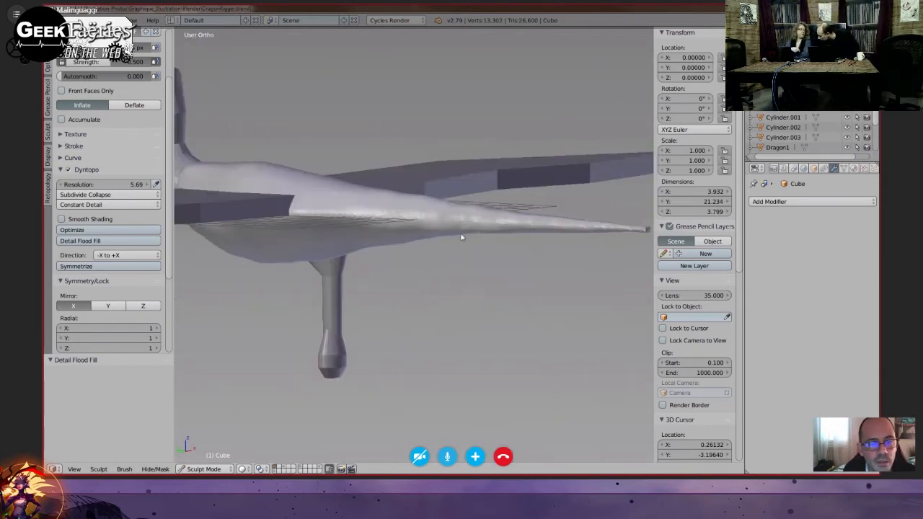
pyautogui.moveTo(541, 246); pyautogui.dragTo(560, 298, button='middle')
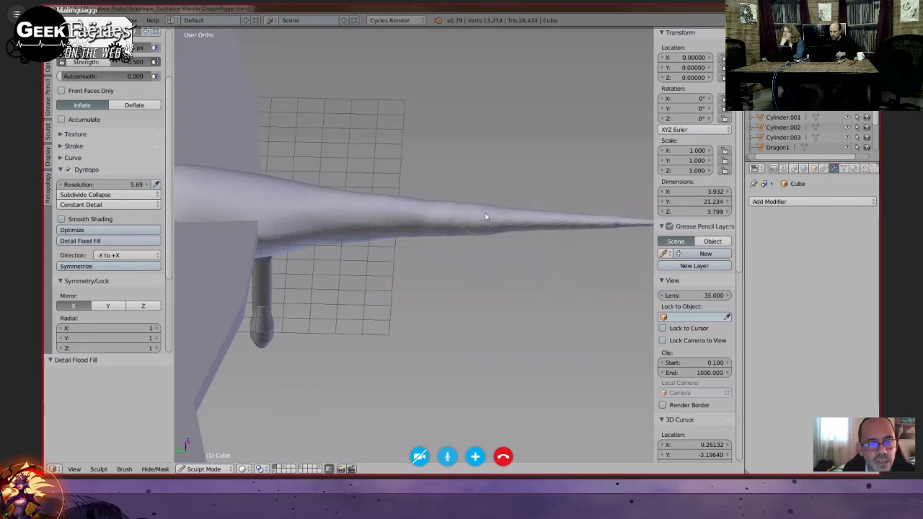
pyautogui.moveTo(540, 226); pyautogui.dragTo(503, 315, button='middle')
pyautogui.moveTo(433, 240); pyautogui.dragTo(482, 240, button='middle')
pyautogui.moveTo(448, 238); pyautogui.dragTo(516, 195)
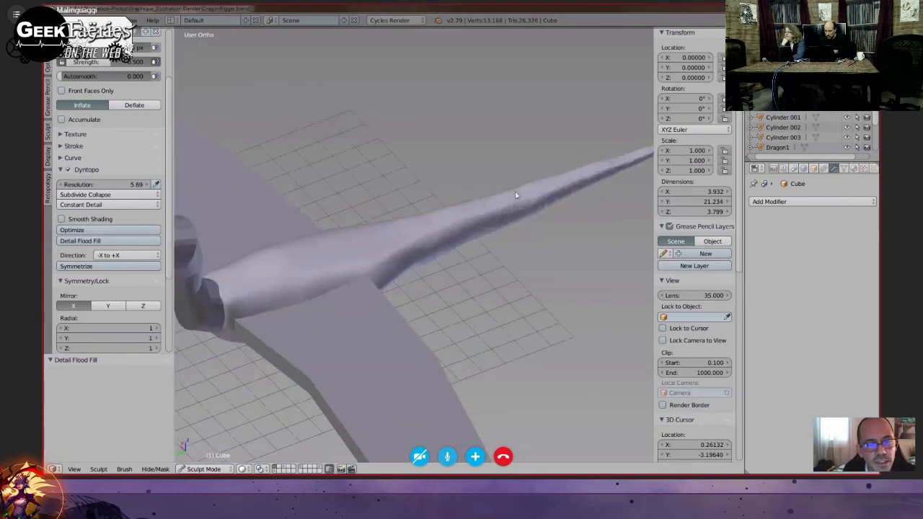
# - Examine the body from behind and compare its side profile with the dragon reference sketch in the right view
pyautogui.moveTo(456, 281); pyautogui.dragTo(364, 193, button='middle')
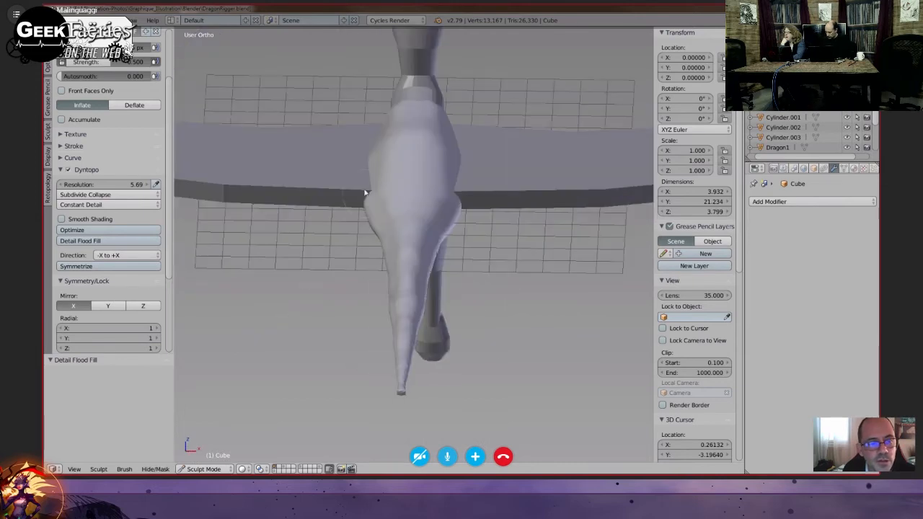
pyautogui.moveTo(413, 266); pyautogui.dragTo(491, 233, button='middle')
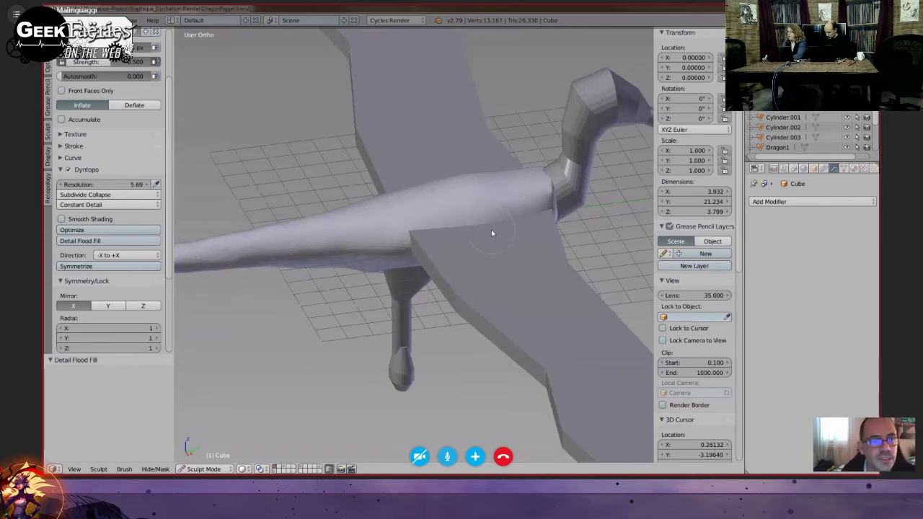
pyautogui.press('KP_3')
pyautogui.scroll(-3, 423, 295)
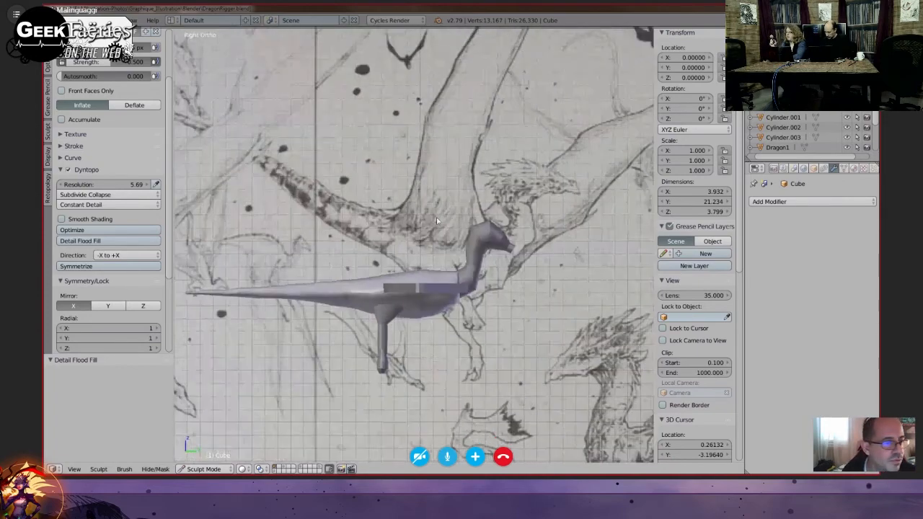
pyautogui.moveTo(484, 305)
pyautogui.keyDown('shift'); pyautogui.mouseDown(button='middle')
pyautogui.moveTo(608, 328)
pyautogui.moveTo(412, 287)
pyautogui.moveTo(382, 206)
pyautogui.mouseUp(button='middle'); pyautogui.keyUp('shift')
pyautogui.moveTo(465, 325)
pyautogui.keyDown('shift'); pyautogui.mouseDown(button='middle')
pyautogui.moveTo(489, 314)
pyautogui.moveTo(531, 331)
pyautogui.mouseUp(button='middle'); pyautogui.keyUp('shift')
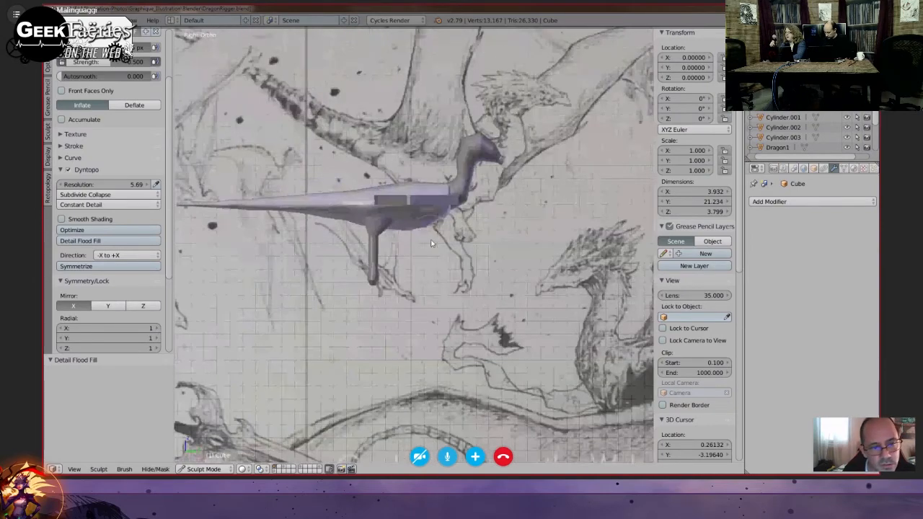
# - Smooth the belly and chest surface between the neck base and the hind leg
pyautogui.moveTo(432, 240)
pyautogui.mouseDown(button='middle')
pyautogui.moveTo(417, 228)
pyautogui.moveTo(438, 191)
pyautogui.moveTo(429, 192)
pyautogui.moveTo(446, 192)
pyautogui.mouseUp(button='middle')
pyautogui.scroll(4, 416, 229)
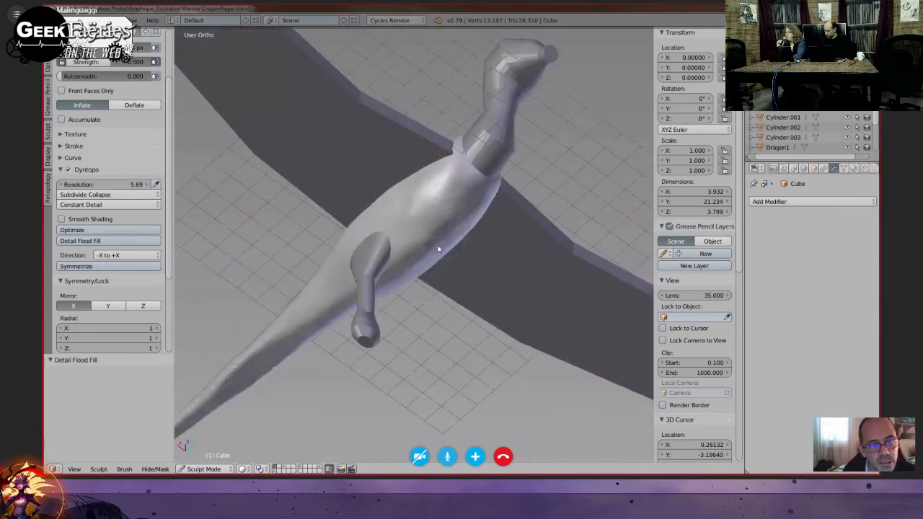
pyautogui.moveTo(438, 249); pyautogui.dragTo(449, 222, button='middle')
pyautogui.moveTo(470, 252); pyautogui.dragTo(501, 219, button='middle')
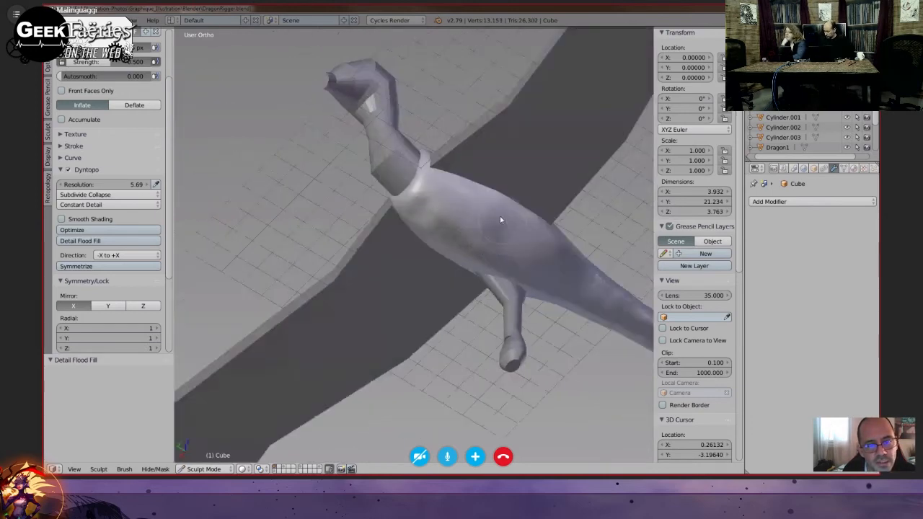
pyautogui.moveTo(518, 244); pyautogui.dragTo(533, 248)
pyautogui.moveTo(520, 266); pyautogui.dragTo(400, 295, button='middle')
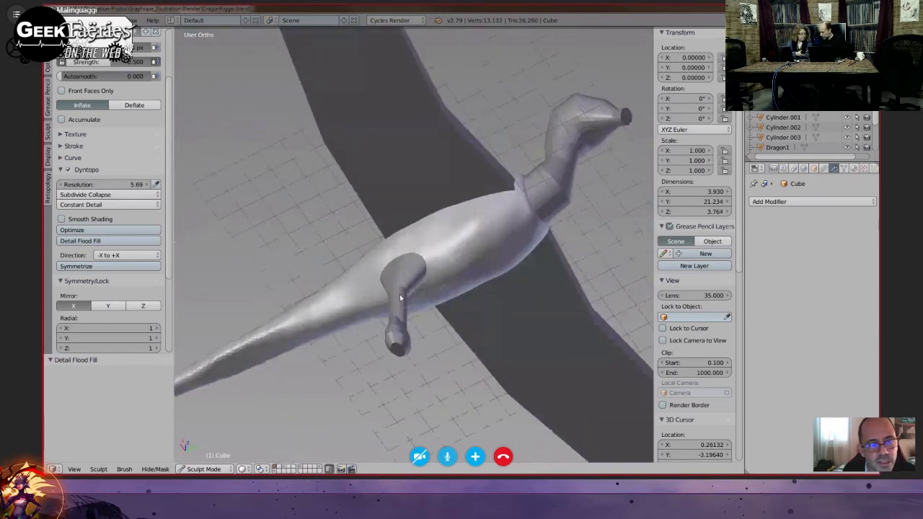
# - Even out the remaining bumps on the flanks, underside and tail base with light touch-ups from several angles
pyautogui.moveTo(393, 327); pyautogui.dragTo(369, 311, button='middle')
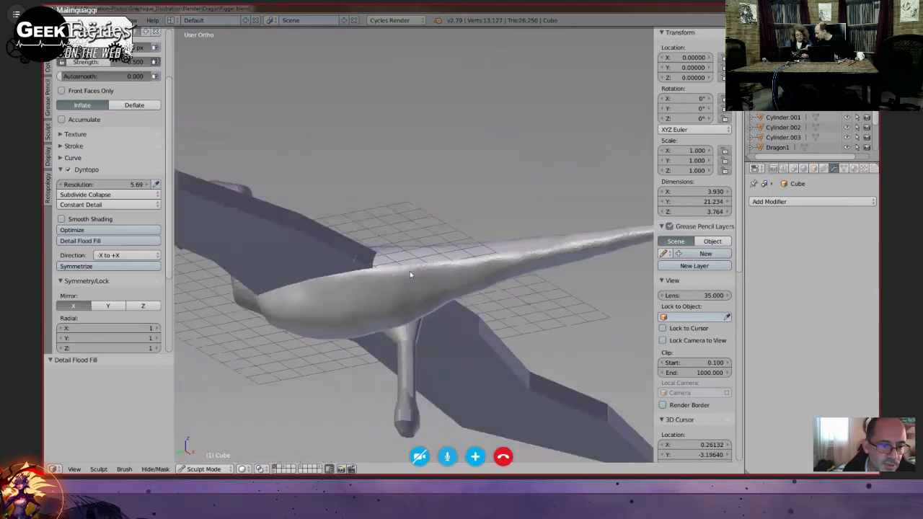
pyautogui.moveTo(410, 275); pyautogui.dragTo(395, 295, button='middle')
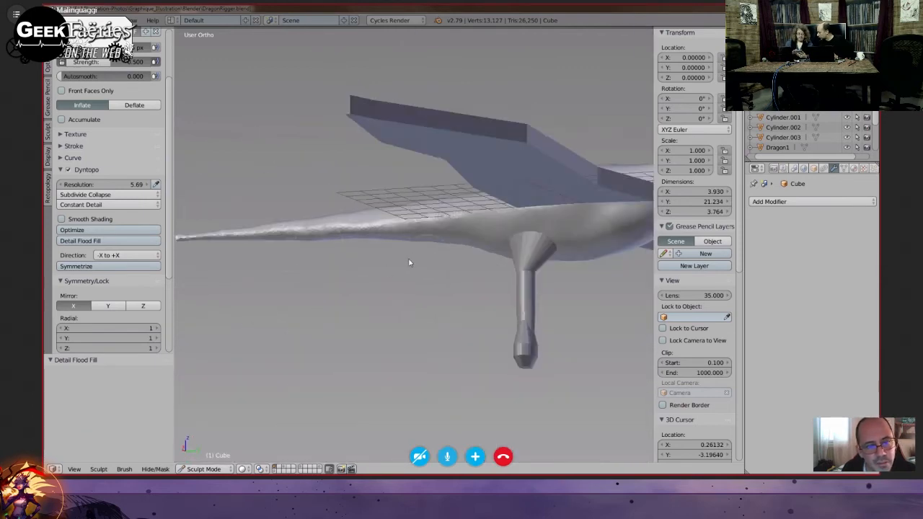
pyautogui.moveTo(410, 262); pyautogui.dragTo(444, 143, button='middle')
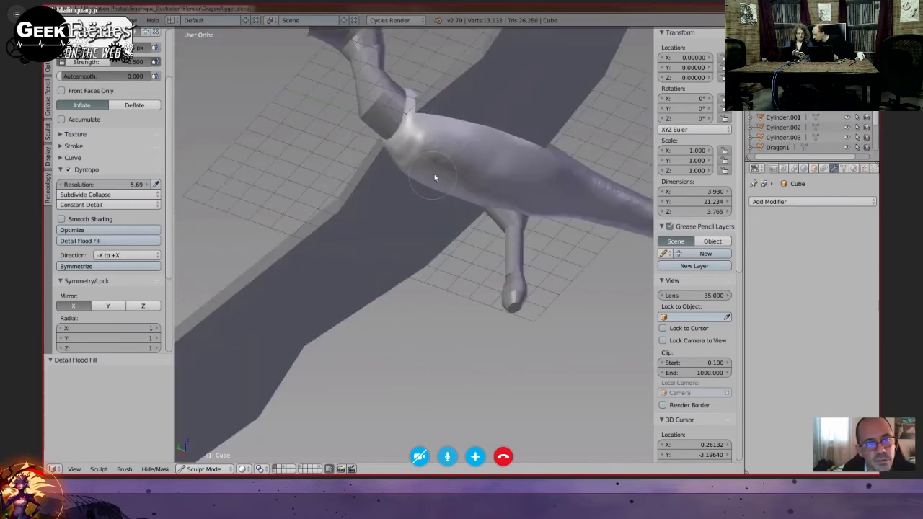
pyautogui.moveTo(434, 174); pyautogui.dragTo(462, 195, button='middle')
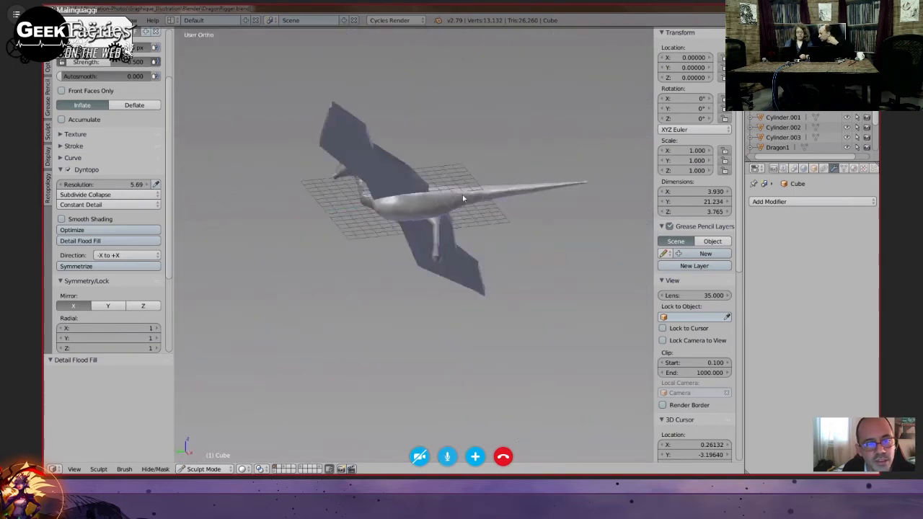
pyautogui.moveTo(510, 231); pyautogui.dragTo(563, 157, button='middle')
# - Compare the dragon's torso and tail proportions with the poses in the background reference sketches in the right view
pyautogui.press('KP_3')
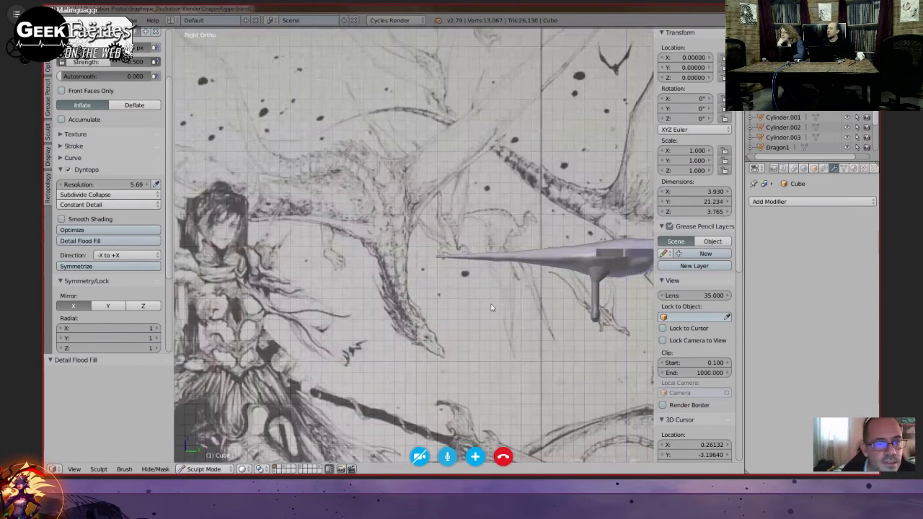
pyautogui.scroll(6, 492, 308)
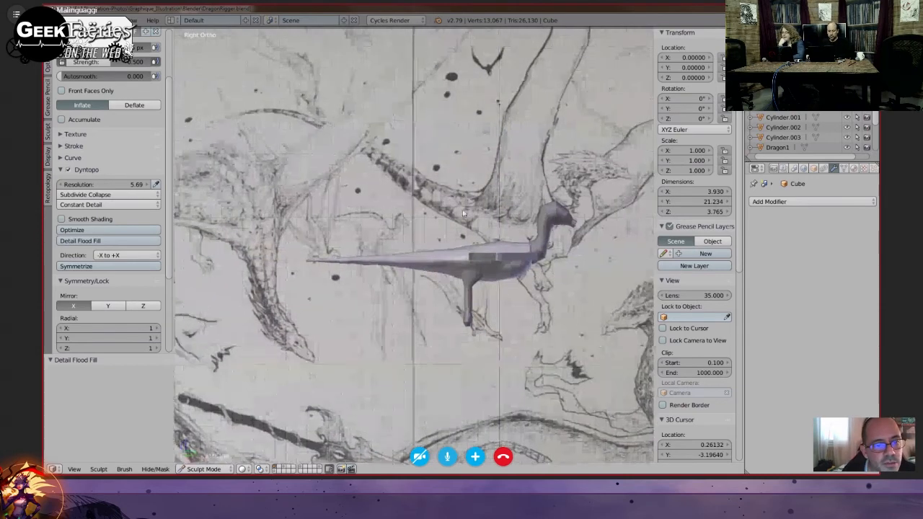
pyautogui.scroll(-1, 465, 210)
pyautogui.moveTo(550, 280)
pyautogui.keyDown('shift'); pyautogui.mouseDown(button='middle')
pyautogui.moveTo(395, 264)
pyautogui.moveTo(355, 215)
pyautogui.mouseUp(button='middle'); pyautogui.keyUp('shift')
pyautogui.moveTo(526, 349)
pyautogui.keyDown('shift'); pyautogui.mouseDown(button='middle')
pyautogui.moveTo(419, 256)
pyautogui.moveTo(550, 265)
pyautogui.mouseUp(button='middle'); pyautogui.keyUp('shift')
pyautogui.scroll(-2, 419, 256)
pyautogui.scroll(-2, 419, 252)
pyautogui.moveTo(380, 257)
pyautogui.keyDown('shift'); pyautogui.mouseDown(button='middle')
pyautogui.moveTo(432, 256)
pyautogui.moveTo(493, 309)
pyautogui.moveTo(513, 230)
pyautogui.mouseUp(button='middle'); pyautogui.keyUp('shift')
# - Inflate the back along the spine from the tail base to the neck base and smooth the added volume
pyautogui.scroll(3, 514, 230)
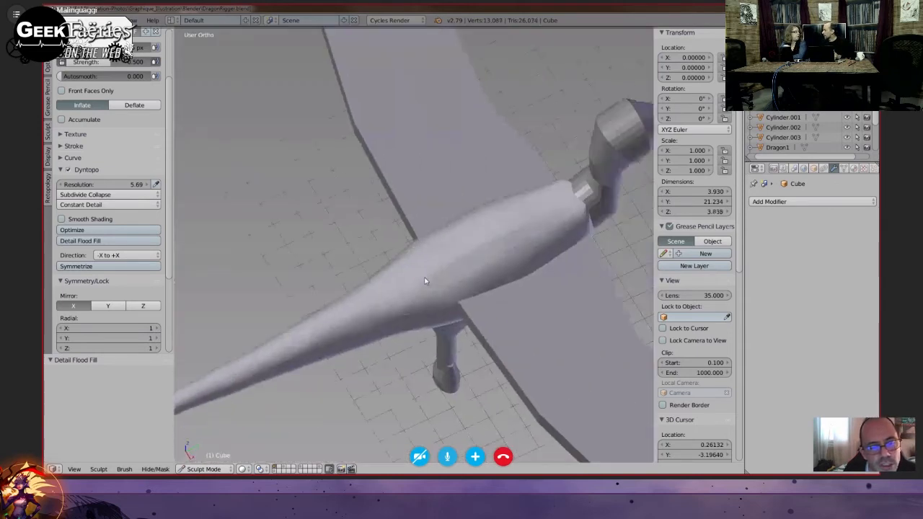
pyautogui.moveTo(425, 282); pyautogui.dragTo(440, 339)
pyautogui.moveTo(439, 339); pyautogui.dragTo(467, 366, button='middle')
pyautogui.moveTo(479, 199); pyautogui.dragTo(431, 306)
pyautogui.moveTo(433, 306); pyautogui.dragTo(484, 193, button='middle')
pyautogui.moveTo(461, 279); pyautogui.dragTo(495, 223, button='middle')
pyautogui.moveTo(494, 223); pyautogui.dragTo(525, 155)
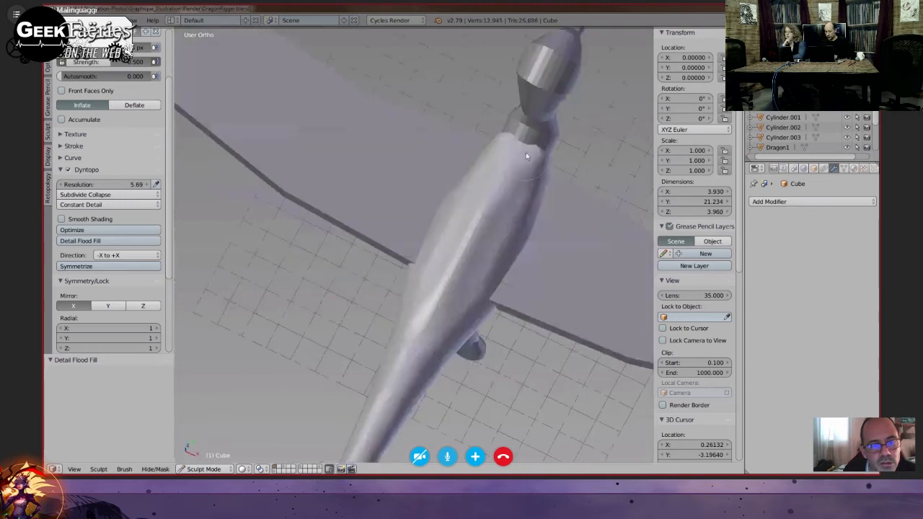
pyautogui.scroll(-4, 108, 238)
pyautogui.click(70, 197)
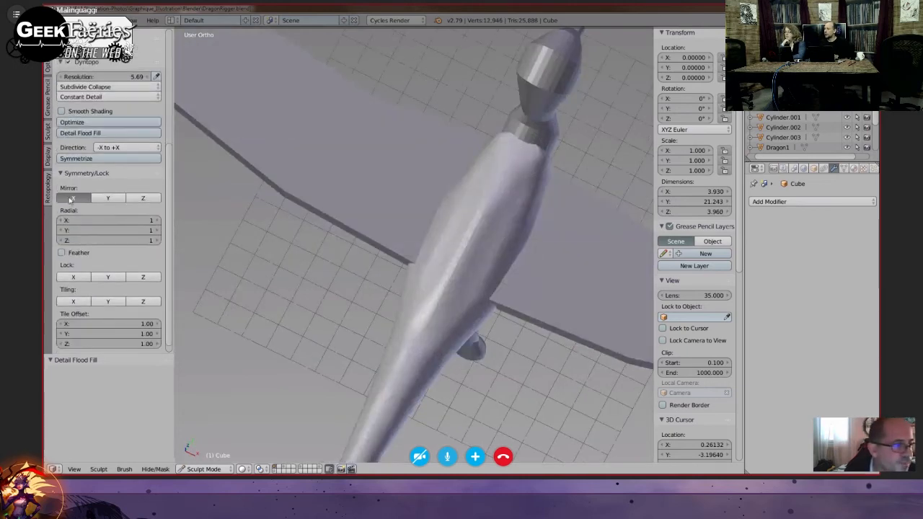
pyautogui.click(71, 198)
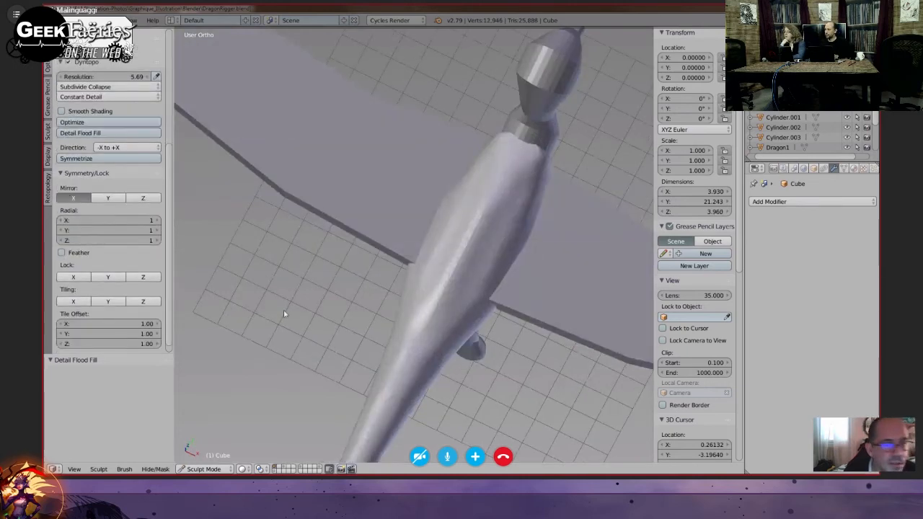
# - Build up the ridge of the back with Inflate strokes running from the shoulders down to the tail
pyautogui.moveTo(284, 314); pyautogui.dragTo(517, 238, button='middle')
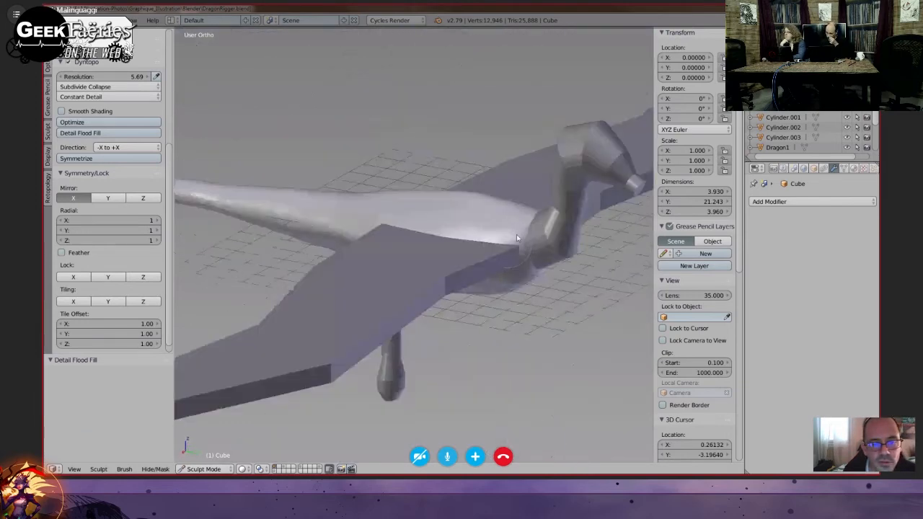
pyautogui.moveTo(457, 251); pyautogui.dragTo(509, 179, button='middle')
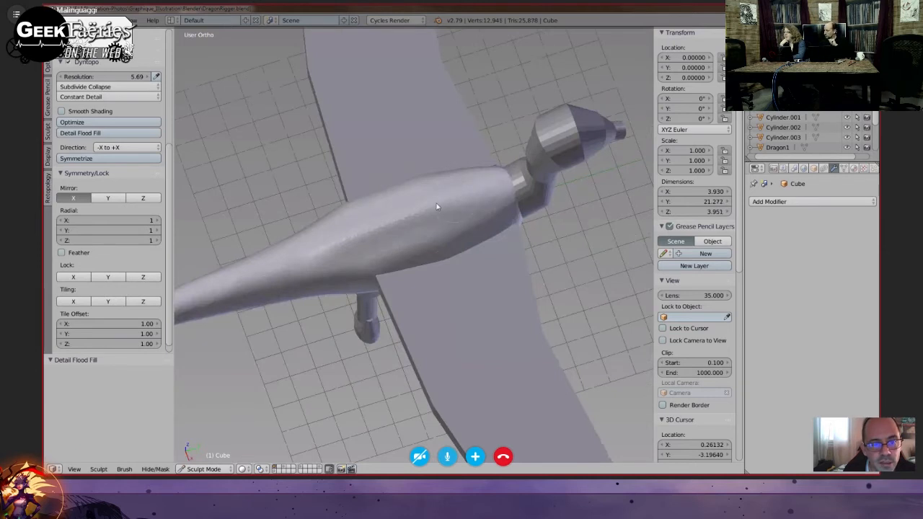
pyautogui.moveTo(436, 207); pyautogui.dragTo(453, 217, button='middle')
pyautogui.moveTo(454, 217); pyautogui.dragTo(316, 398)
pyautogui.moveTo(315, 398); pyautogui.dragTo(422, 238, button='middle')
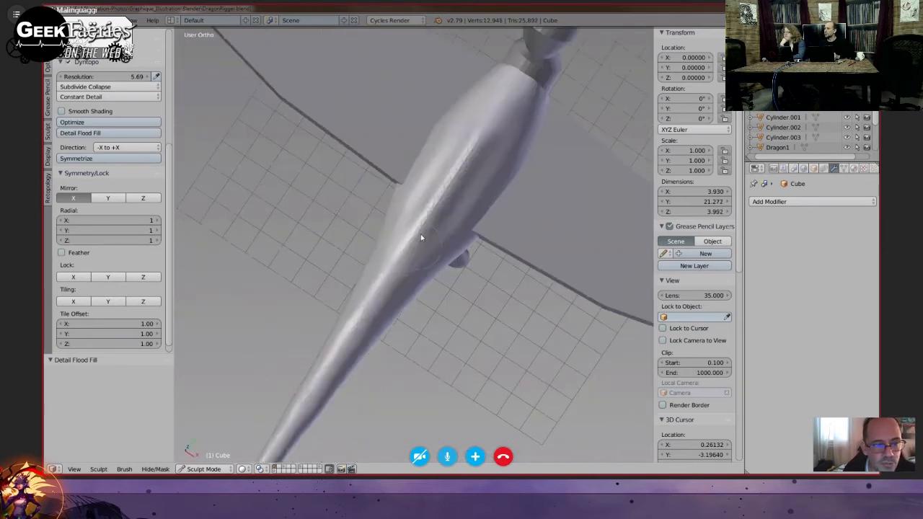
pyautogui.moveTo(422, 238); pyautogui.dragTo(378, 318)
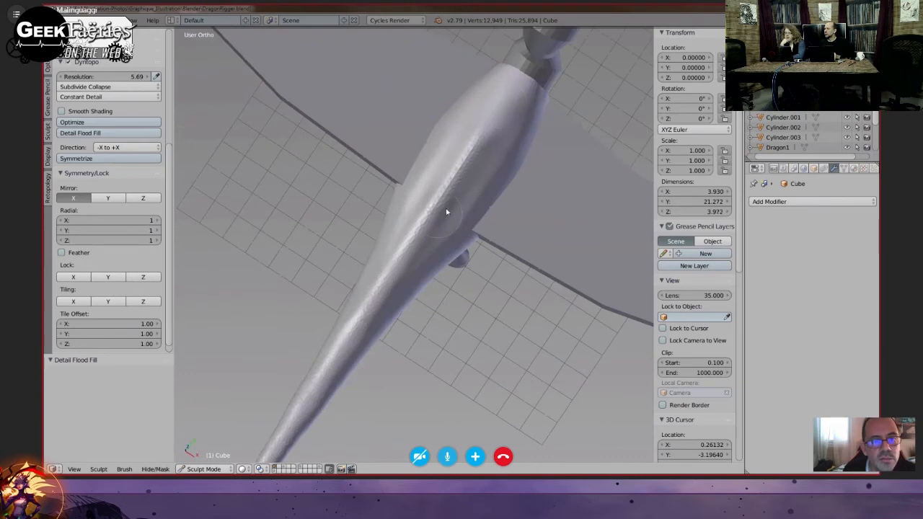
# - Smooth the spine ridge from the neck base to the root of the tail and check the overall silhouette
pyautogui.moveTo(447, 212); pyautogui.dragTo(409, 231, button='middle')
pyautogui.moveTo(441, 190); pyautogui.dragTo(480, 205, button='middle')
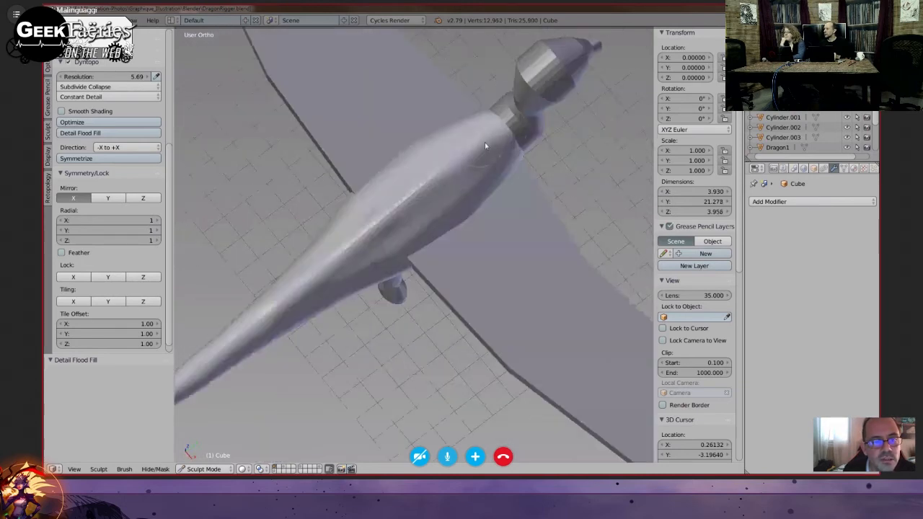
pyautogui.moveTo(487, 144); pyautogui.dragTo(324, 282)
pyautogui.moveTo(324, 282); pyautogui.dragTo(292, 267, button='middle')
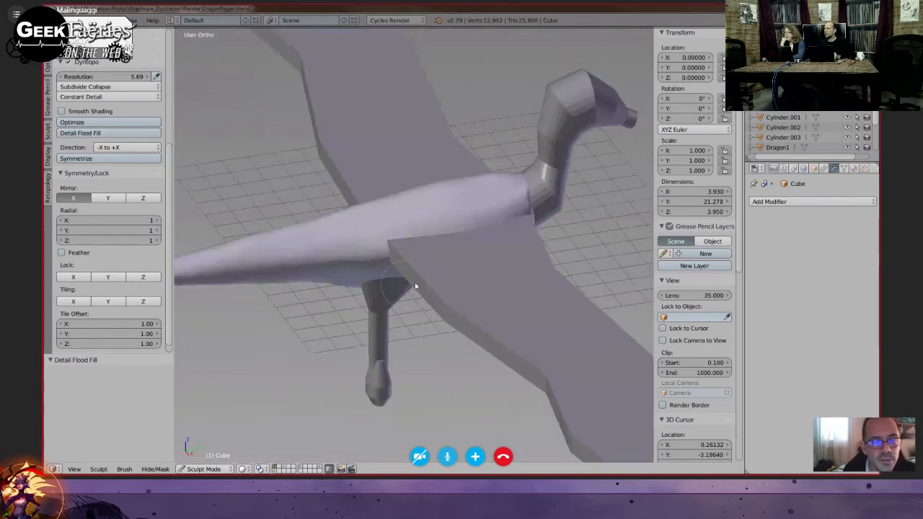
pyautogui.moveTo(411, 288)
pyautogui.mouseDown(button='middle')
pyautogui.moveTo(377, 282)
pyautogui.moveTo(411, 303)
pyautogui.moveTo(377, 287)
pyautogui.moveTo(393, 299)
pyautogui.moveTo(414, 285)
pyautogui.mouseUp(button='middle')
pyautogui.scroll(3, 442, 262)
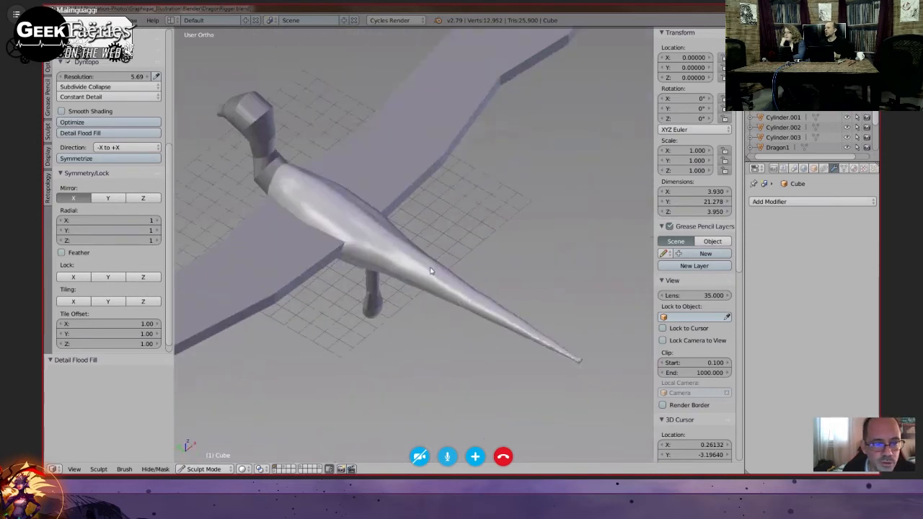
pyautogui.scroll(-4, 428, 314)
pyautogui.moveTo(396, 286); pyautogui.dragTo(440, 278, button='middle')
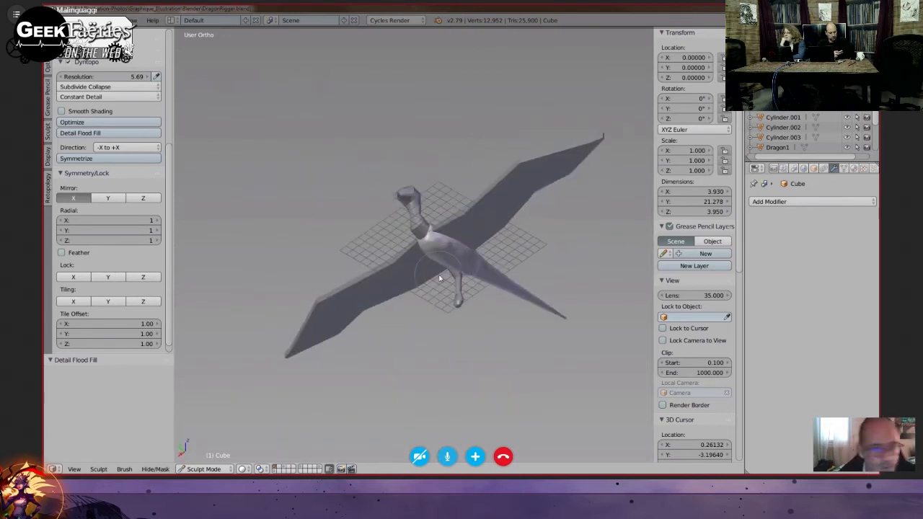
# - Switch from Sculpt Mode to Object Mode and select the separate neck-and-head part
pyautogui.click(204, 469)
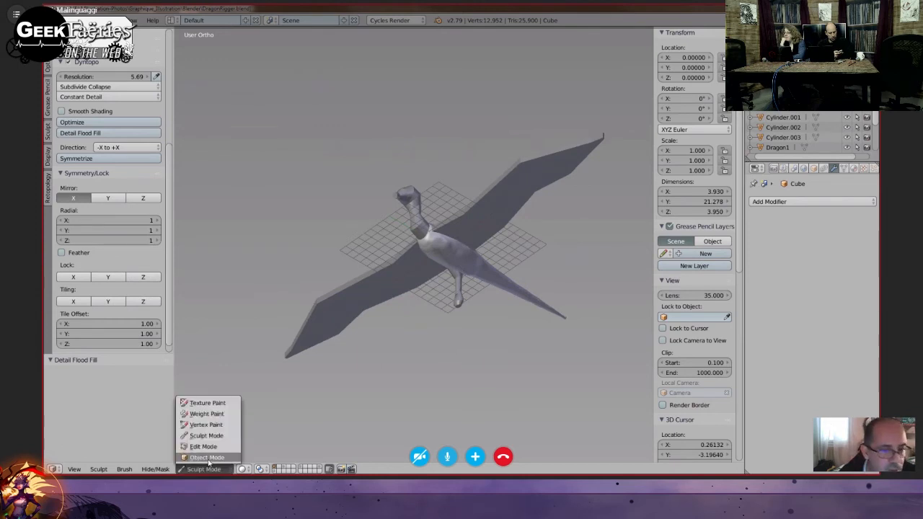
pyautogui.click(207, 458)
pyautogui.moveTo(392, 274); pyautogui.dragTo(412, 313, button='middle')
pyautogui.rightClick(433, 258)
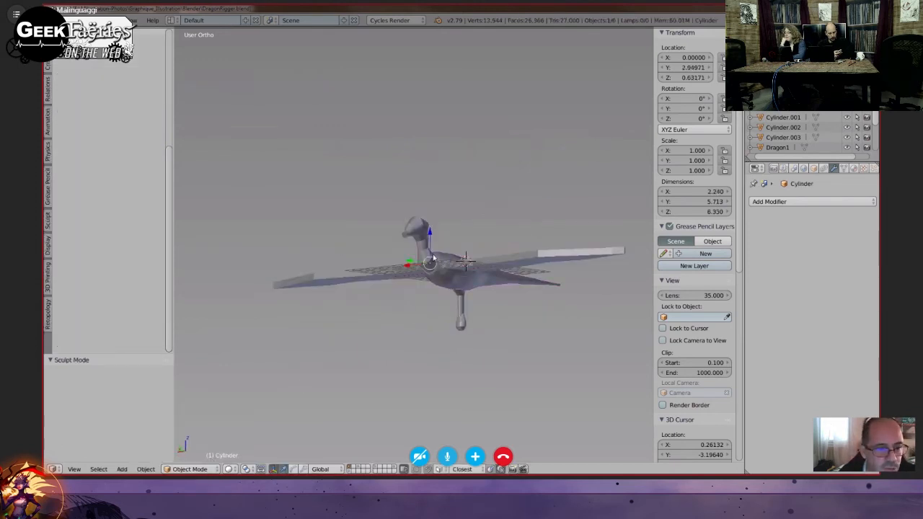
pyautogui.moveTo(434, 257); pyautogui.dragTo(394, 350, button='middle')
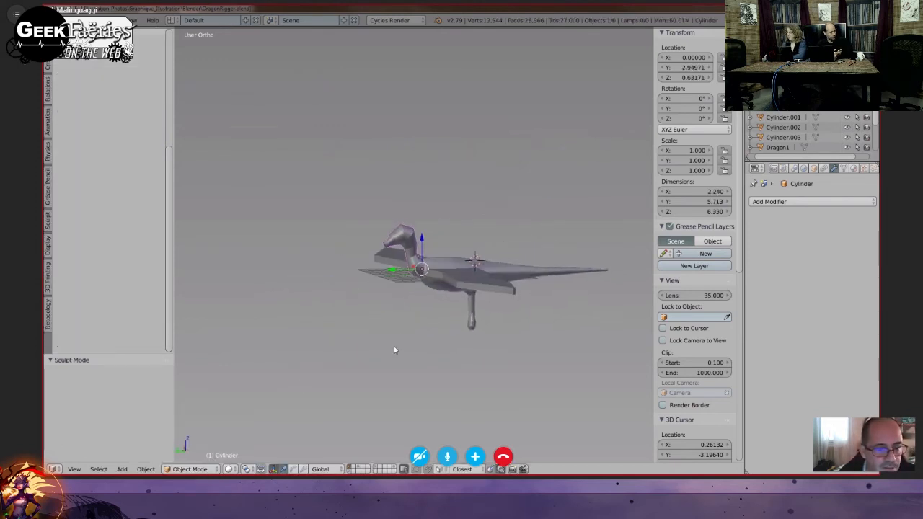
pyautogui.moveTo(271, 426); pyautogui.dragTo(438, 252, button='middle')
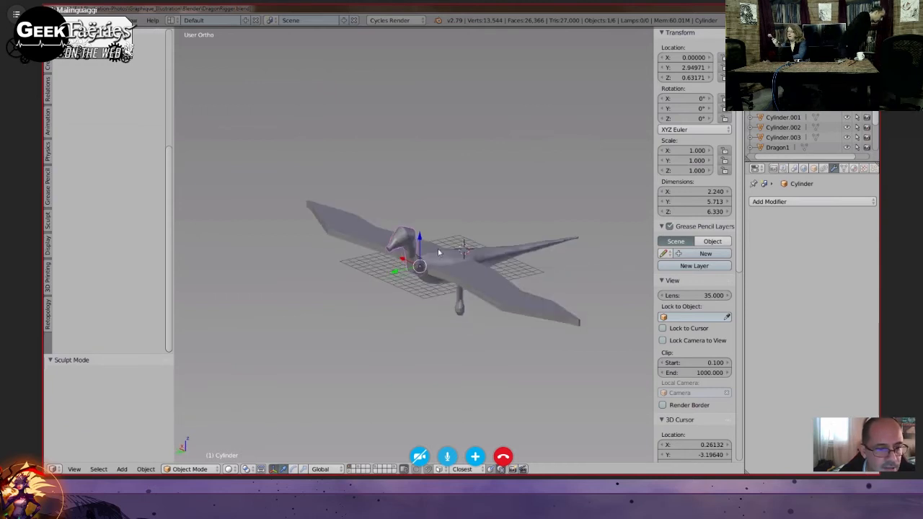
# - Open the neck-and-head mesh in Edit Mode and inspect its geometry from the side
pyautogui.scroll(3, 438, 253)
pyautogui.press('Tab')
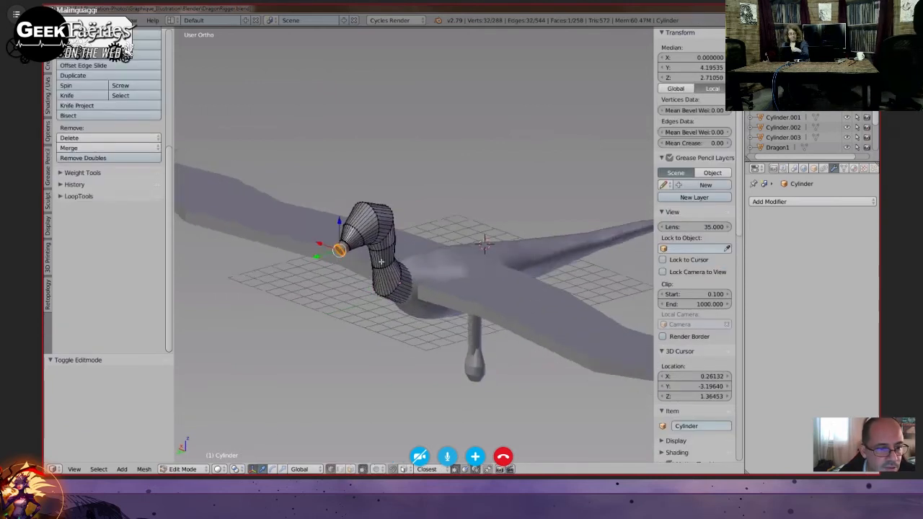
pyautogui.moveTo(381, 262); pyautogui.dragTo(437, 280, button='middle')
pyautogui.press('Tab')
pyautogui.press('Tab')
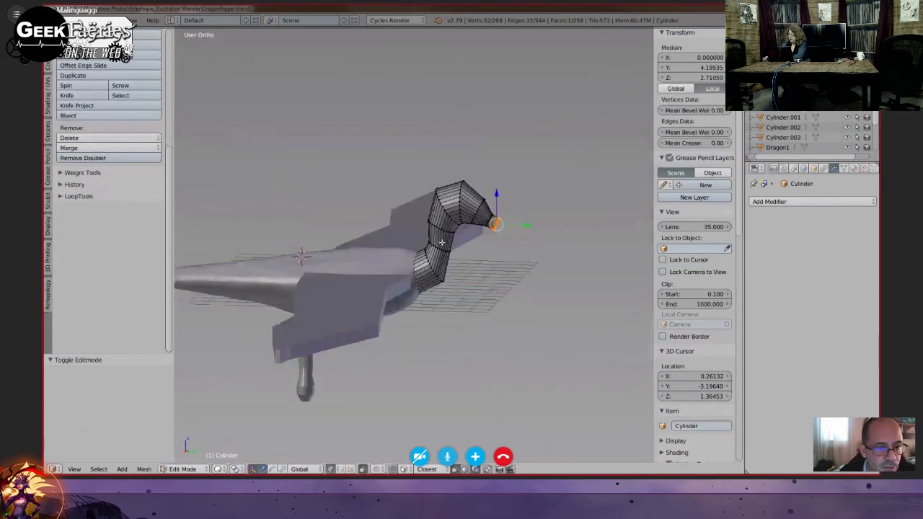
# - Try extending the snout with extruded segments, rotating and moving the end face, and undo the extrusions
pyautogui.moveTo(442, 243)
pyautogui.mouseDown(button='middle')
pyautogui.moveTo(434, 273)
pyautogui.moveTo(454, 280)
pyautogui.moveTo(395, 278)
pyautogui.moveTo(457, 242)
pyautogui.mouseUp(button='middle')
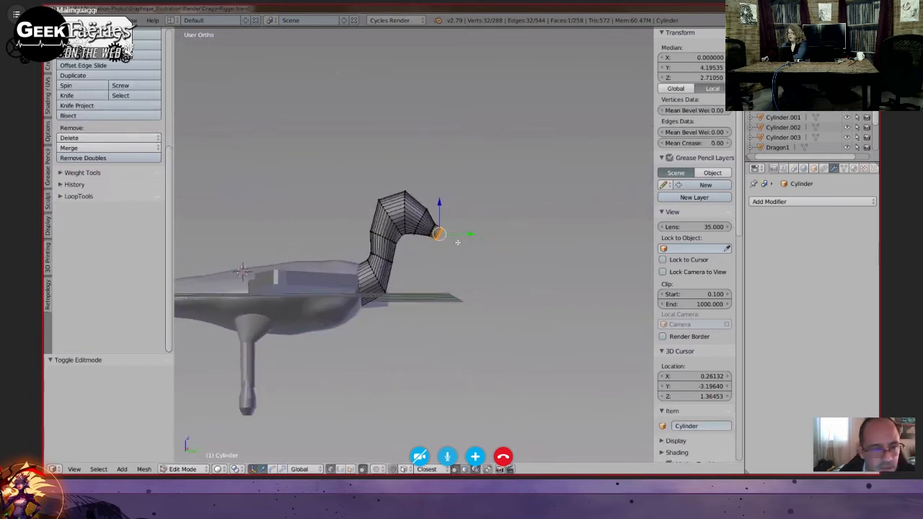
pyautogui.press('e')
pyautogui.click(579, 288)
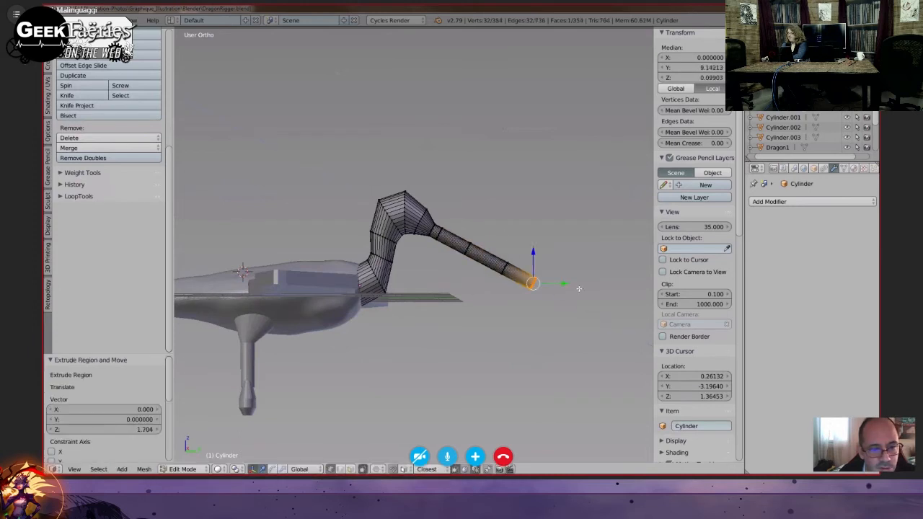
pyautogui.press('r')
pyautogui.click(568, 285)
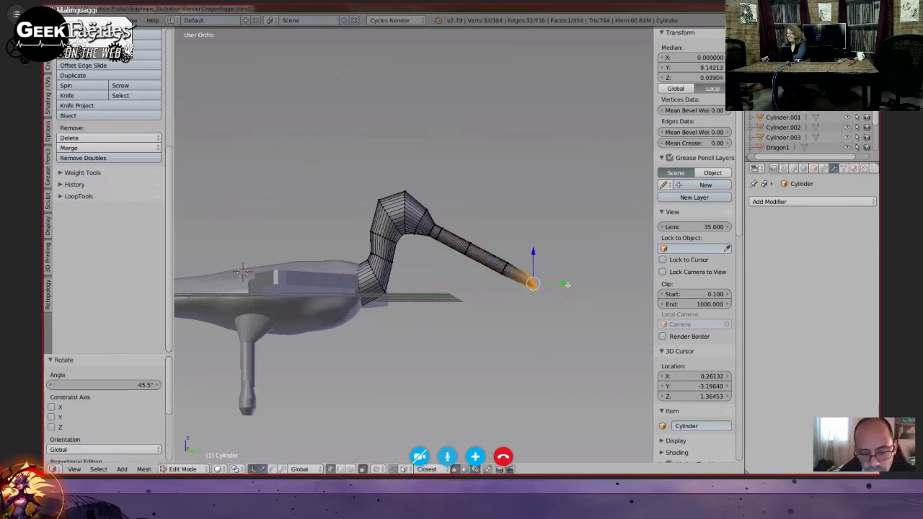
pyautogui.press('g')
pyautogui.click(574, 258)
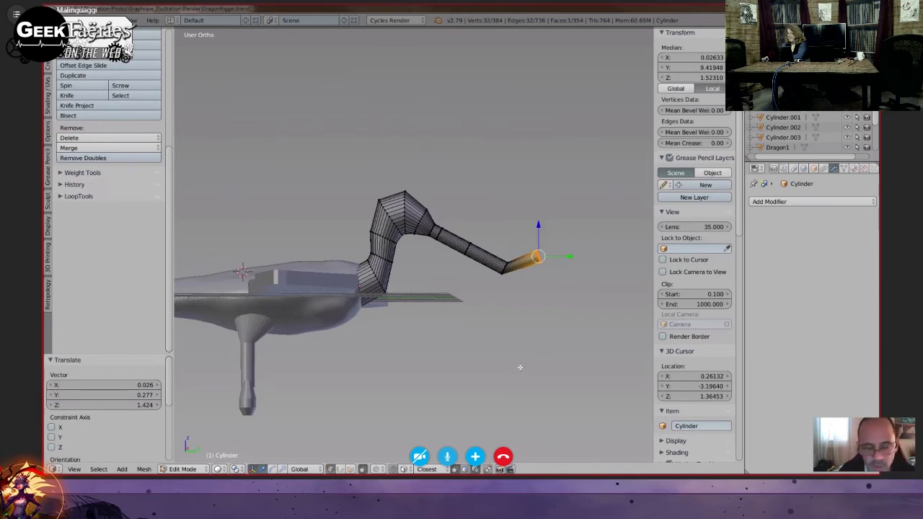
pyautogui.hotkey('ctrl', 'z')
pyautogui.hotkey('ctrl', 'z')
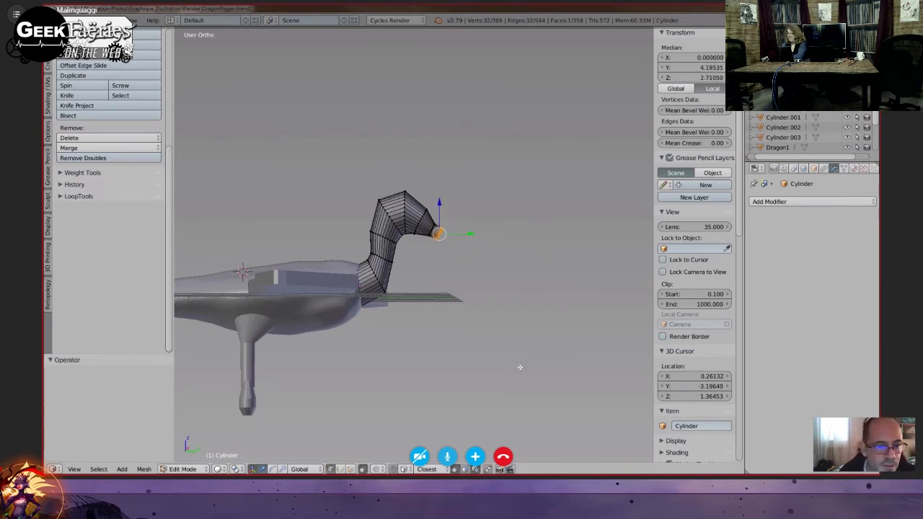
# - Switch the neck-and-head part from Edit Mode to Sculpt Mode and enable dynamic topology
pyautogui.moveTo(520, 367); pyautogui.dragTo(472, 334, button='middle')
pyautogui.press('Tab')
pyautogui.click(192, 471)
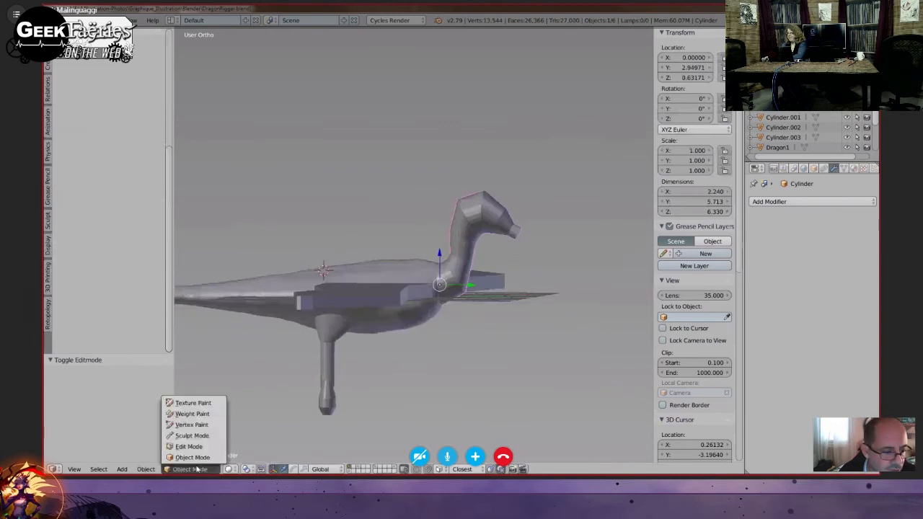
pyautogui.click(207, 437)
pyautogui.moveTo(363, 399)
pyautogui.mouseDown(button='middle')
pyautogui.moveTo(421, 340)
pyautogui.moveTo(277, 296)
pyautogui.mouseUp(button='middle')
pyautogui.scroll(3, 108, 166)
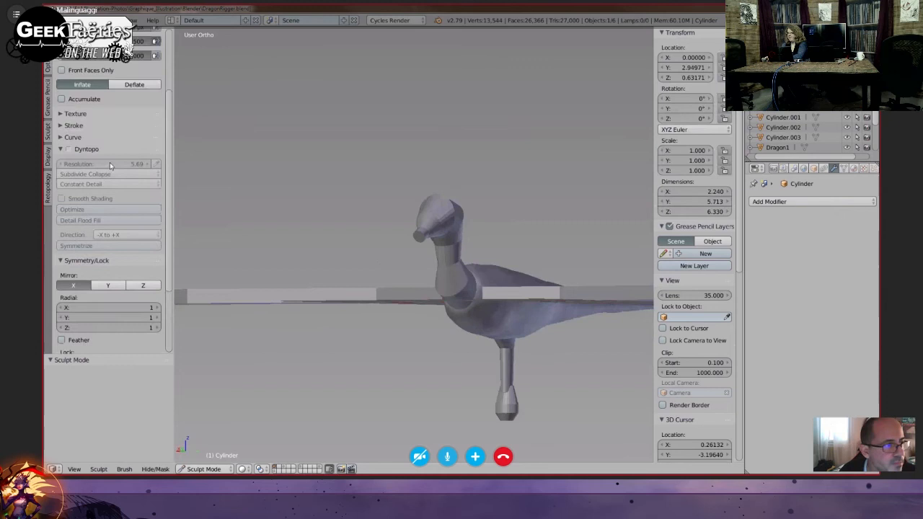
pyautogui.click(68, 149)
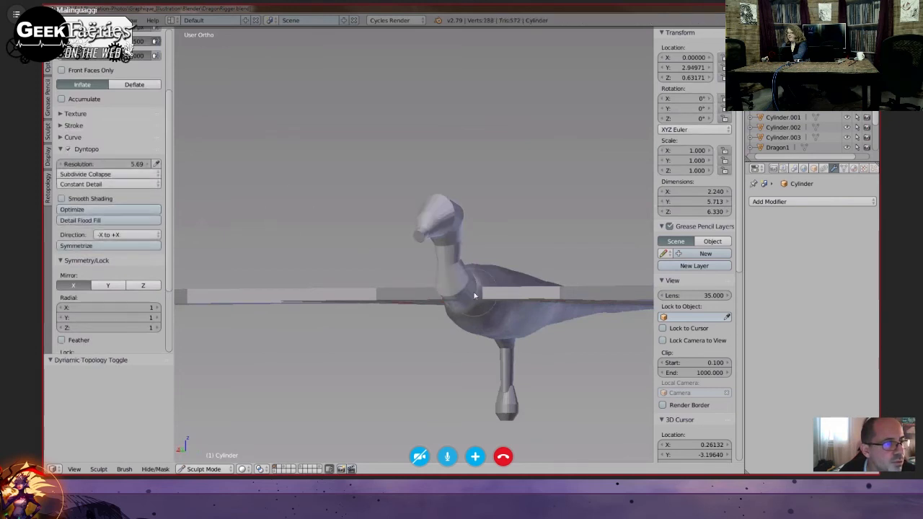
# - Sample the detail size on the neck and set the dynamic topology resolution to 6
pyautogui.click(156, 165)
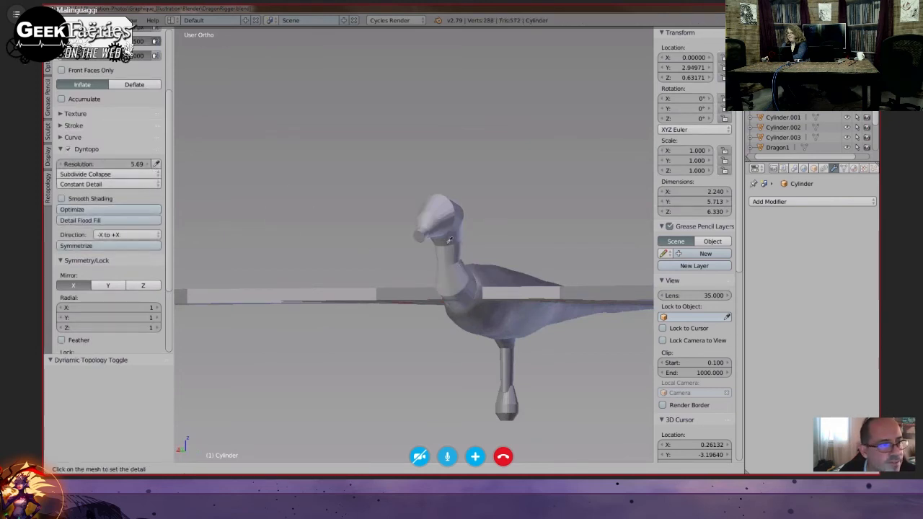
pyautogui.click(448, 239)
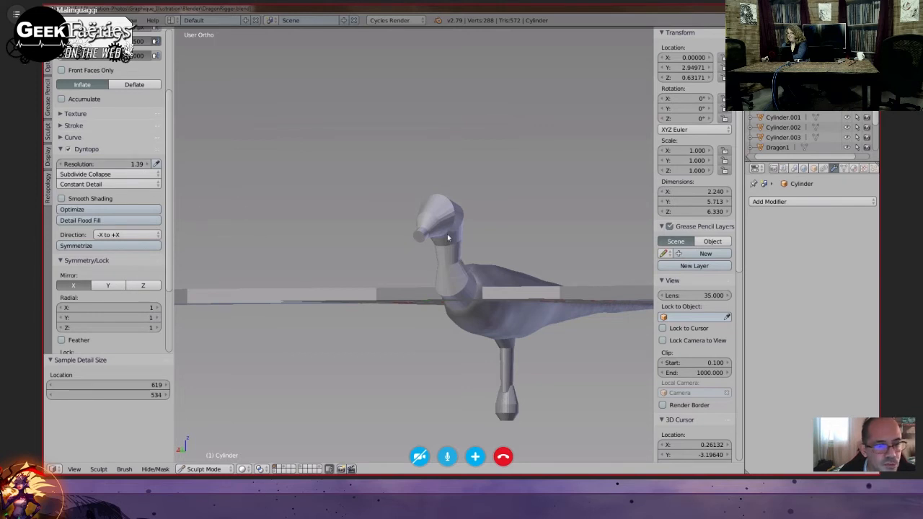
pyautogui.click(133, 166)
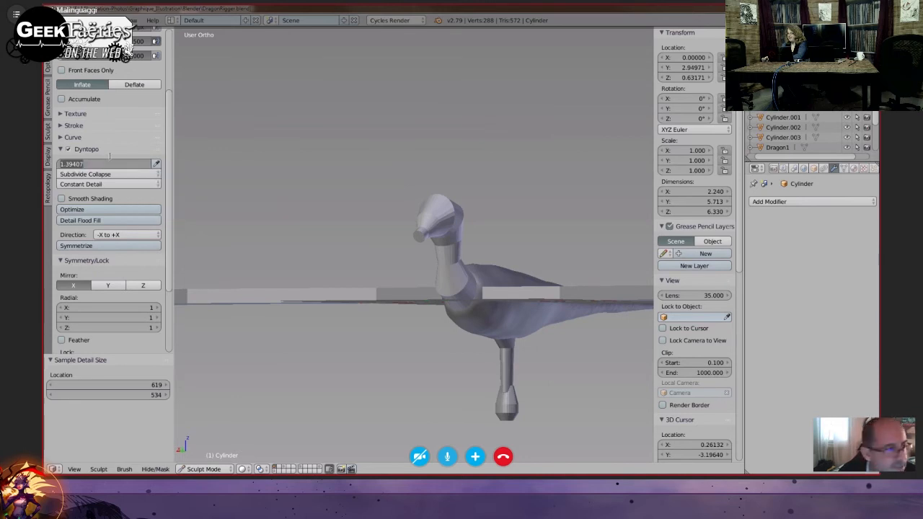
pyautogui.write('6')
pyautogui.press('Return')
# - Try sculpting and smoothing strokes on the side of the head and undo back to the original mesh
pyautogui.moveTo(362, 209); pyautogui.dragTo(478, 247, button='middle')
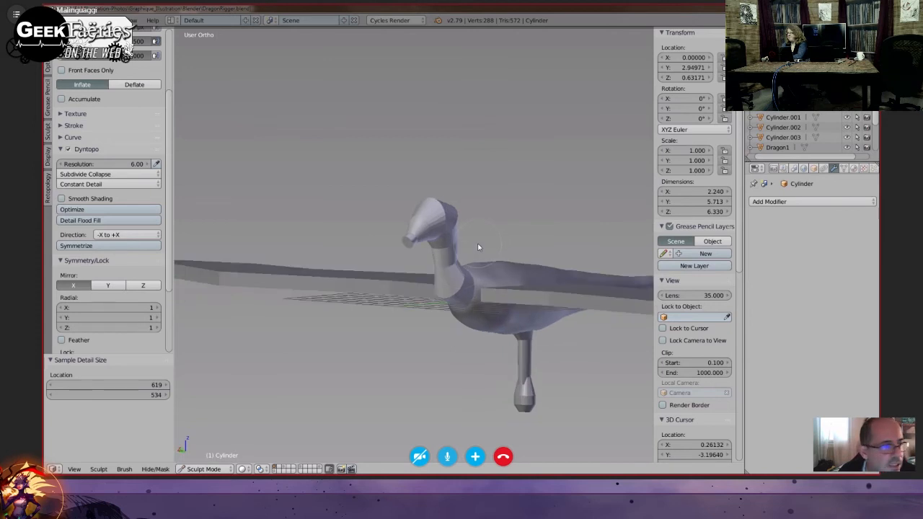
pyautogui.scroll(3, 442, 237)
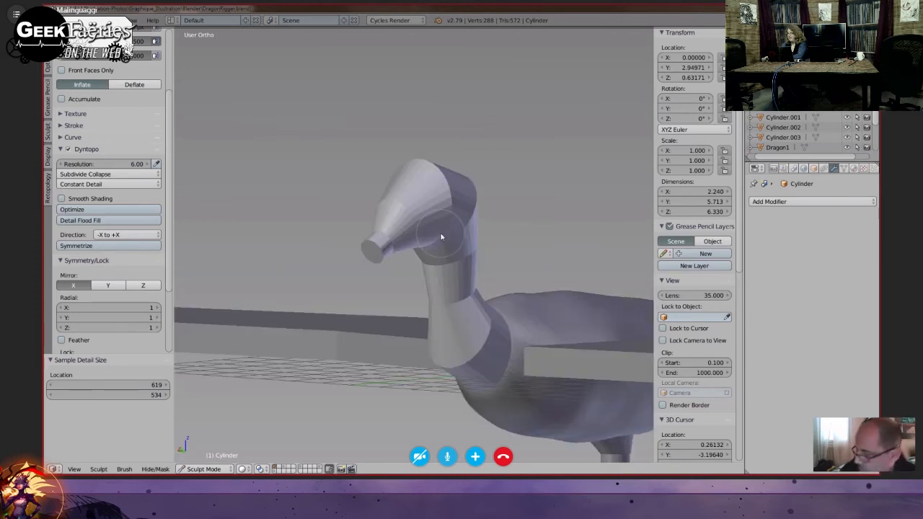
pyautogui.moveTo(442, 237); pyautogui.dragTo(440, 213)
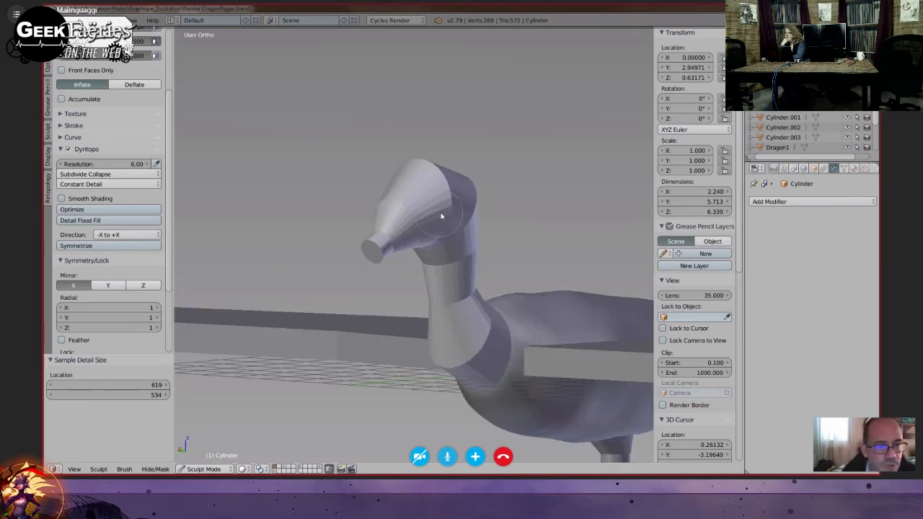
pyautogui.moveTo(420, 299)
pyautogui.mouseDown(button='middle')
pyautogui.moveTo(365, 298)
pyautogui.moveTo(357, 289)
pyautogui.moveTo(415, 281)
pyautogui.mouseUp(button='middle')
pyautogui.keyDown('shift'); pyautogui.moveTo(436, 242); pyautogui.dragTo(446, 212); pyautogui.keyUp('shift')
pyautogui.moveTo(445, 212); pyautogui.dragTo(399, 273, button='middle')
pyautogui.hotkey('ctrl', 'z')
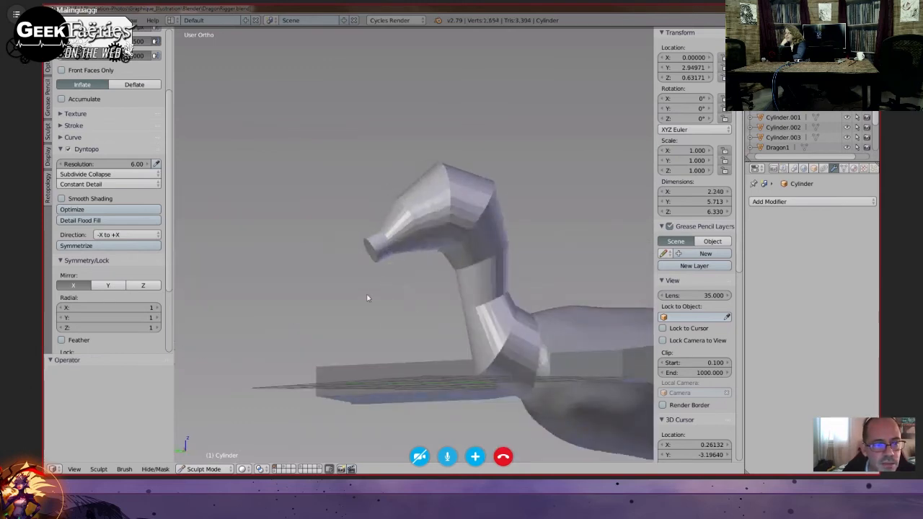
pyautogui.click(114, 248)
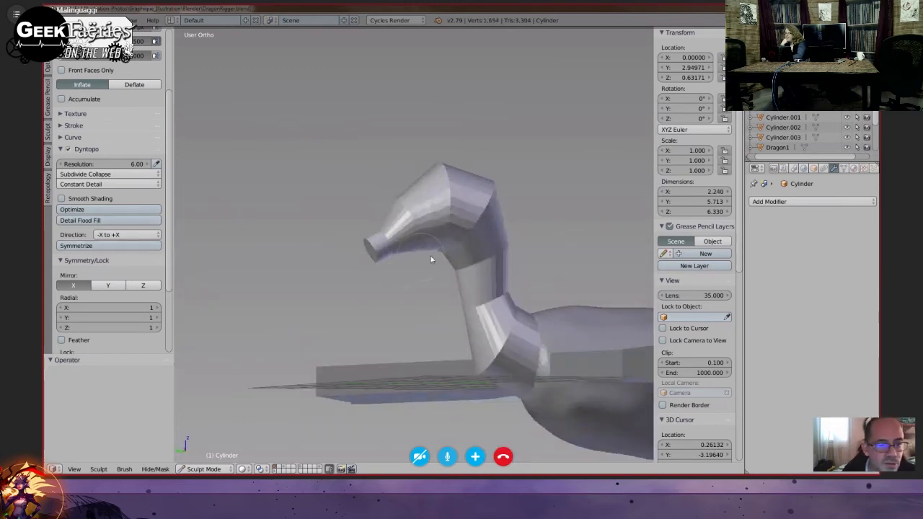
pyautogui.hotkey('ctrl', 'z')
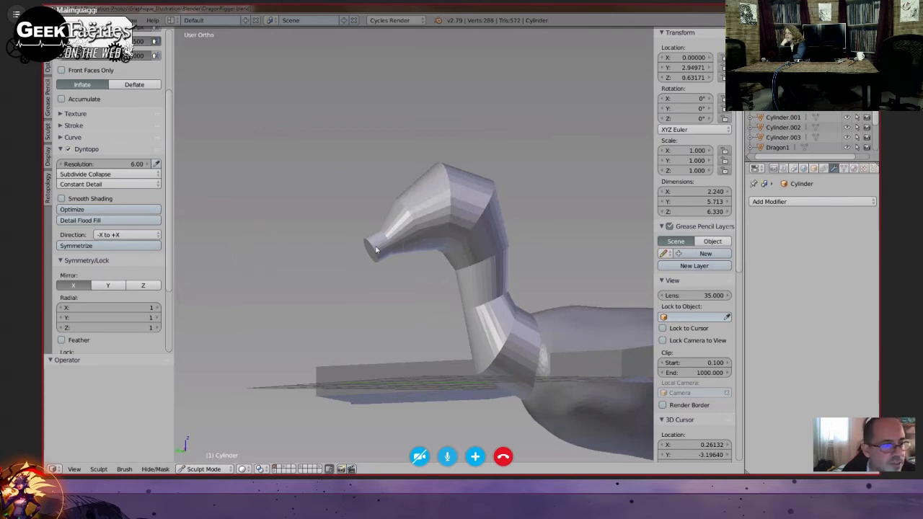
# - Detail flood fill the whole neck-and-head mesh and smooth out the facets of the head and neck
pyautogui.click(111, 222)
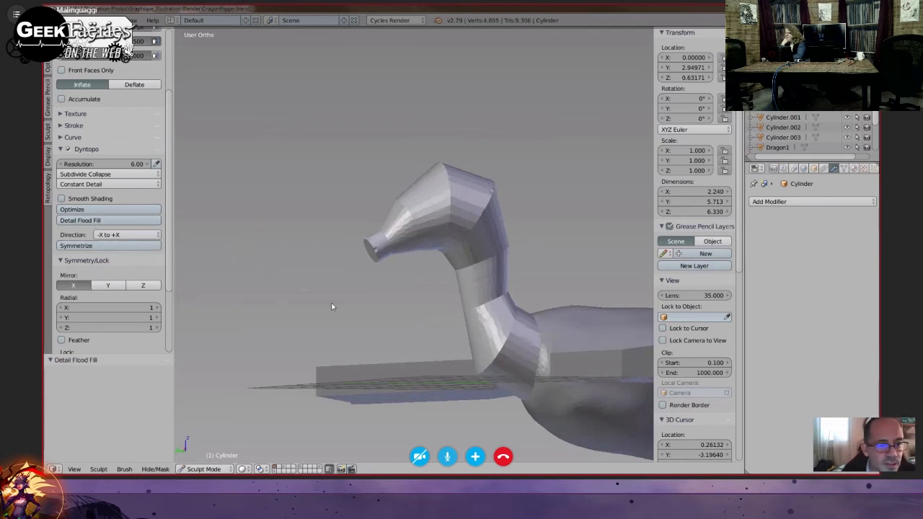
pyautogui.moveTo(331, 306); pyautogui.dragTo(488, 287, button='middle')
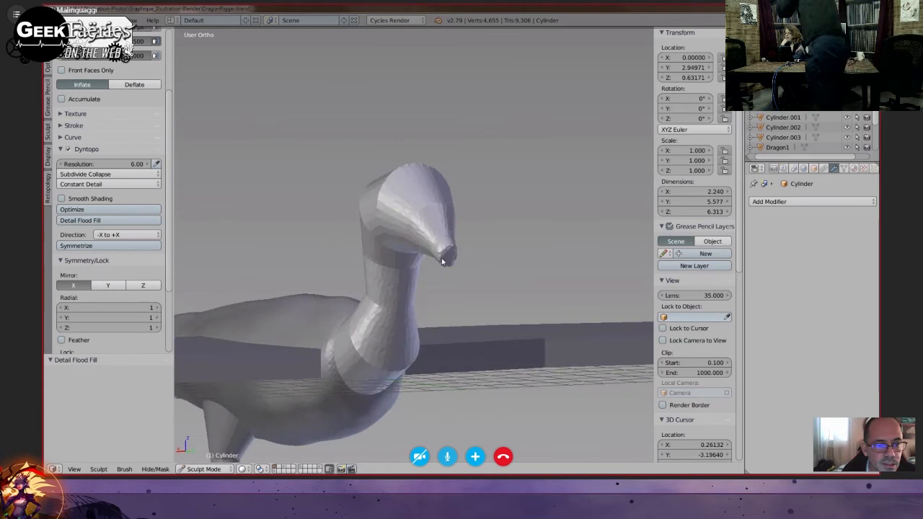
pyautogui.moveTo(460, 251); pyautogui.dragTo(502, 214, button='middle')
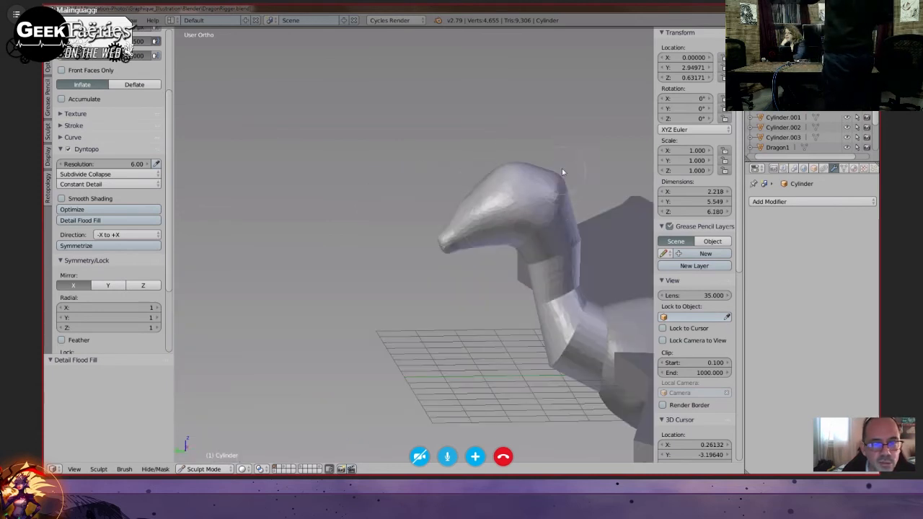
pyautogui.moveTo(555, 239); pyautogui.dragTo(478, 354, button='middle')
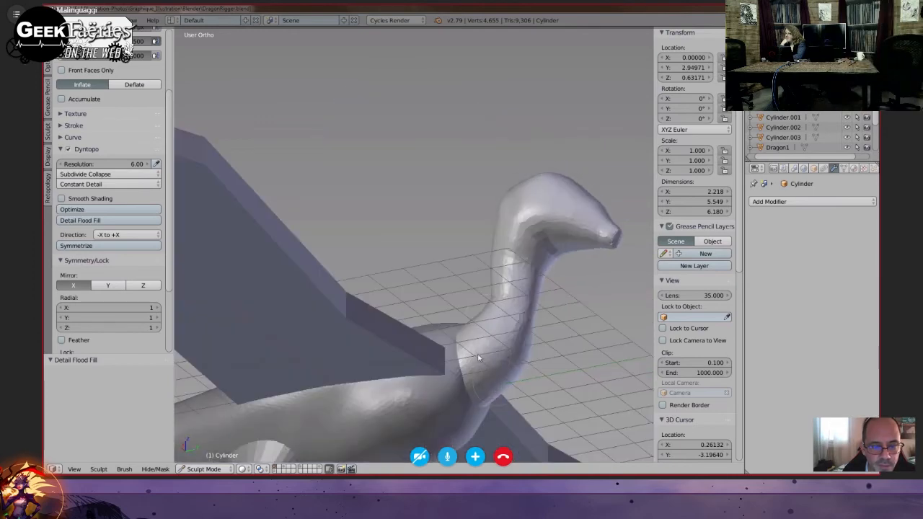
# - Smooth and thicken the front and side of the neck below the head with Inflate strokes
pyautogui.moveTo(527, 313); pyautogui.dragTo(540, 324, button='middle')
pyautogui.moveTo(539, 324)
pyautogui.mouseDown()
pyautogui.moveTo(515, 340)
pyautogui.moveTo(514, 322)
pyautogui.mouseUp()
pyautogui.moveTo(534, 366); pyautogui.dragTo(531, 305, button='middle')
pyautogui.moveTo(534, 289); pyautogui.dragTo(530, 326)
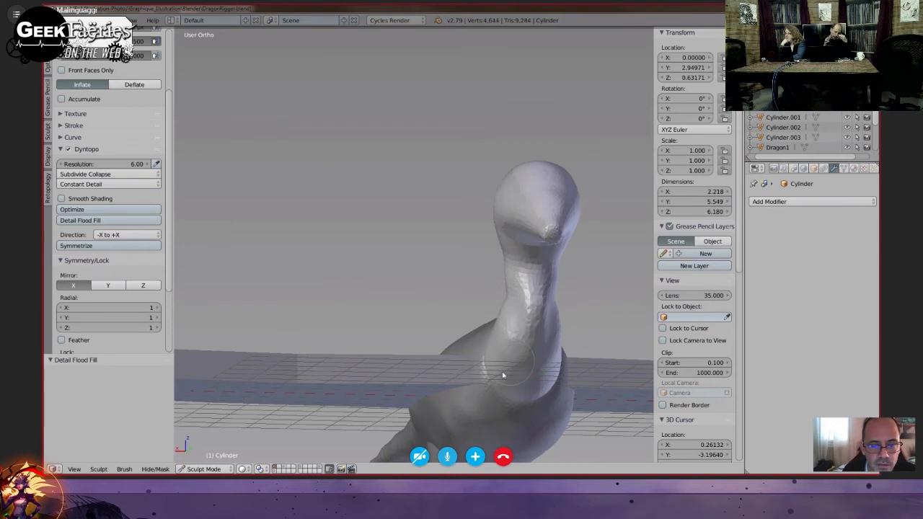
pyautogui.moveTo(503, 375)
pyautogui.mouseDown(button='middle')
pyautogui.moveTo(577, 371)
pyautogui.moveTo(536, 324)
pyautogui.moveTo(508, 321)
pyautogui.mouseUp(button='middle')
pyautogui.moveTo(524, 312); pyautogui.dragTo(515, 350)
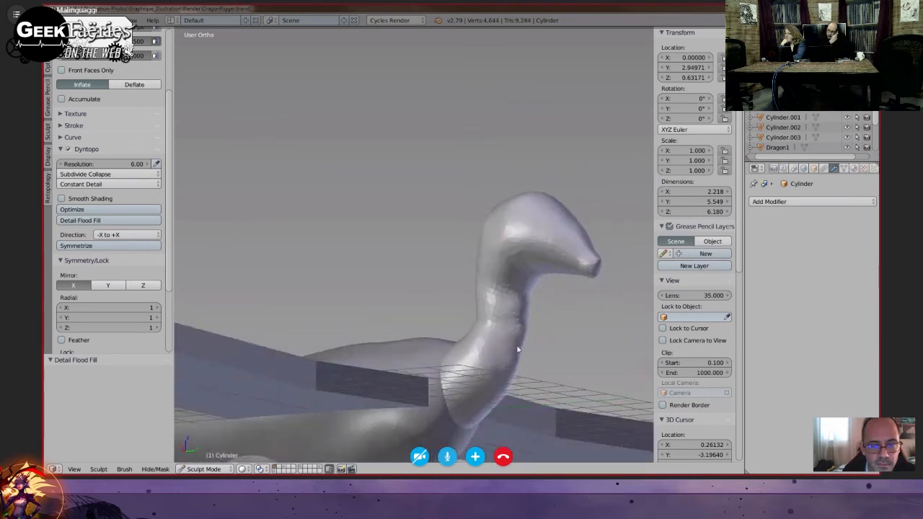
# - Fill out the lower neck toward the shoulders with Inflate strokes and even out its contour
pyautogui.moveTo(515, 352); pyautogui.dragTo(459, 356, button='middle')
pyautogui.moveTo(531, 357); pyautogui.dragTo(504, 355, button='middle')
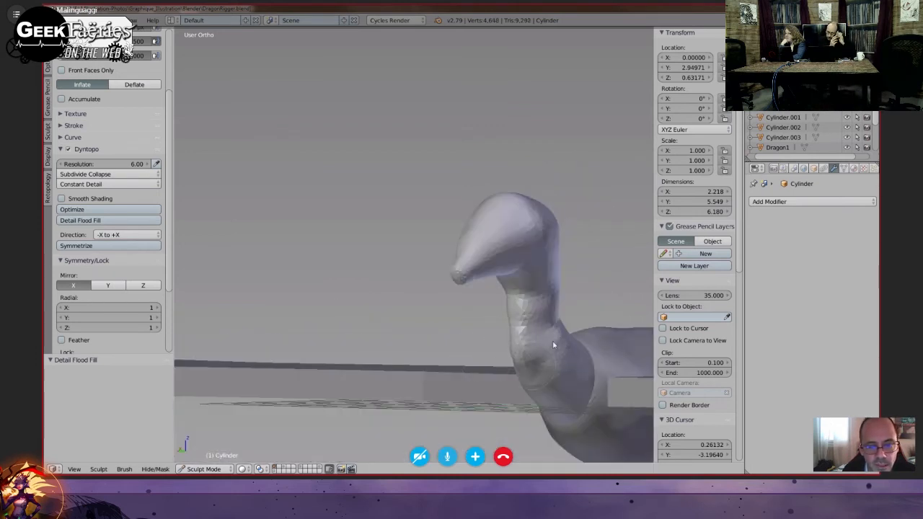
pyautogui.moveTo(552, 344); pyautogui.dragTo(537, 360)
pyautogui.moveTo(523, 395)
pyautogui.mouseDown(button='middle')
pyautogui.moveTo(540, 379)
pyautogui.moveTo(515, 297)
pyautogui.mouseUp(button='middle')
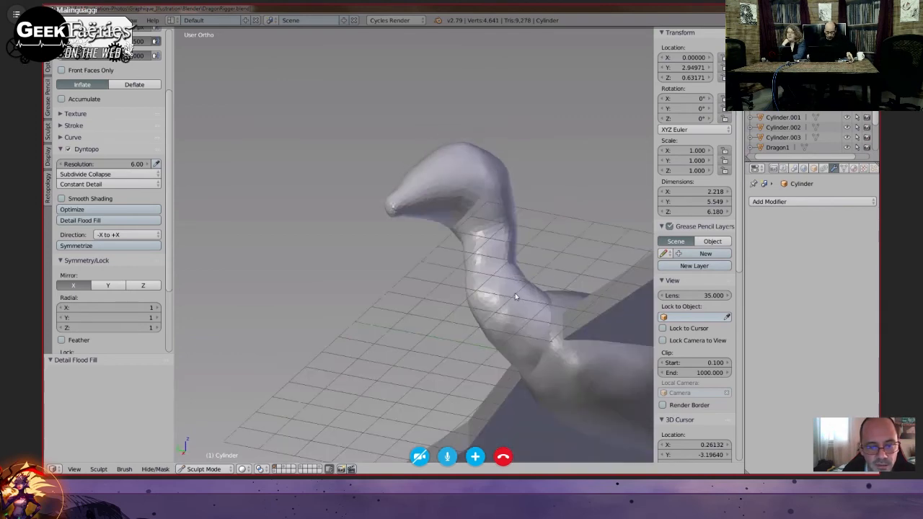
pyautogui.moveTo(506, 310); pyautogui.dragTo(514, 321)
pyautogui.moveTo(517, 354)
pyautogui.mouseDown(button='middle')
pyautogui.moveTo(521, 330)
pyautogui.moveTo(511, 343)
pyautogui.moveTo(568, 308)
pyautogui.moveTo(499, 355)
pyautogui.moveTo(502, 370)
pyautogui.moveTo(516, 240)
pyautogui.moveTo(572, 315)
pyautogui.moveTo(535, 254)
pyautogui.mouseUp(button='middle')
pyautogui.moveTo(535, 253); pyautogui.dragTo(517, 273)
pyautogui.scroll(-3, 517, 272)
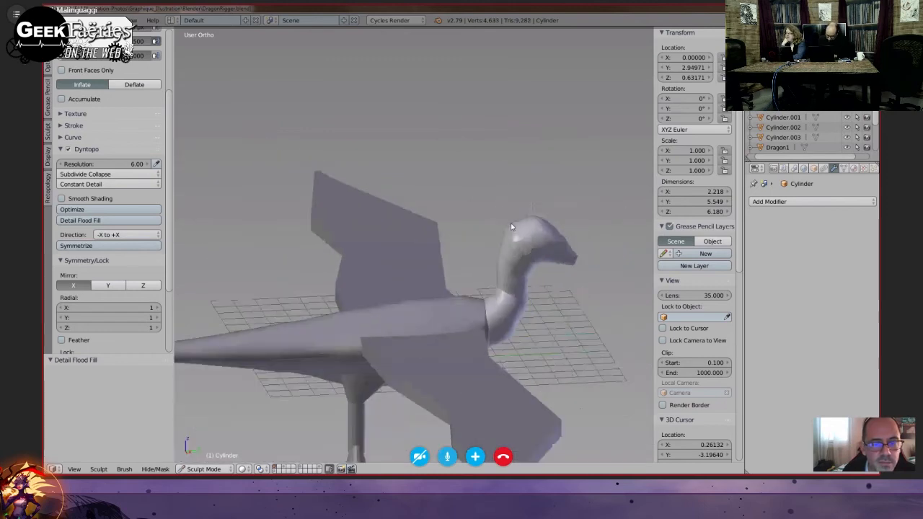
# - Round out the back of the head with Inflate strokes and refine the snout tip
pyautogui.moveTo(518, 273); pyautogui.dragTo(534, 247, button='middle')
pyautogui.moveTo(514, 248)
pyautogui.mouseDown()
pyautogui.moveTo(507, 253)
pyautogui.moveTo(537, 233)
pyautogui.mouseUp()
pyautogui.moveTo(537, 232)
pyautogui.mouseDown(button='middle')
pyautogui.moveTo(505, 268)
pyautogui.moveTo(530, 253)
pyautogui.mouseUp(button='middle')
pyautogui.moveTo(530, 254); pyautogui.dragTo(535, 257)
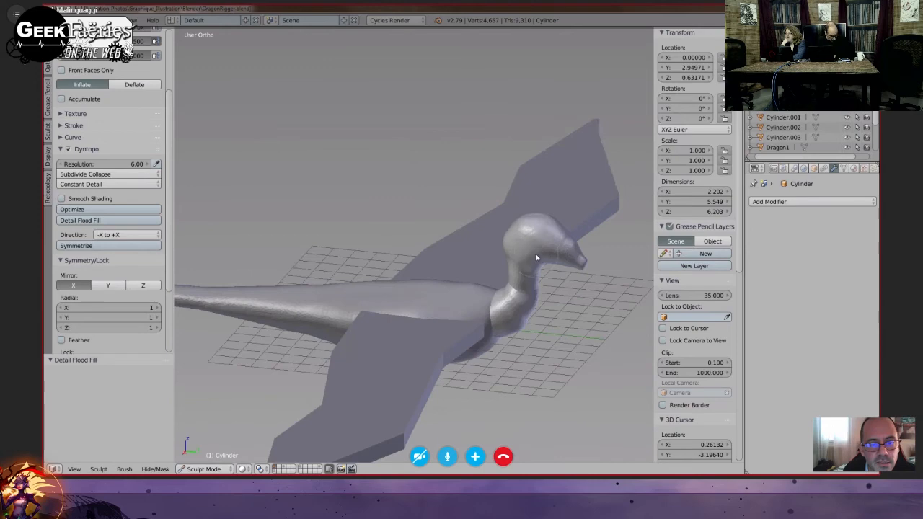
pyautogui.moveTo(536, 257)
pyautogui.mouseDown(button='middle')
pyautogui.moveTo(500, 257)
pyautogui.moveTo(613, 287)
pyautogui.moveTo(585, 269)
pyautogui.mouseUp(button='middle')
pyautogui.moveTo(584, 269); pyautogui.dragTo(586, 270)
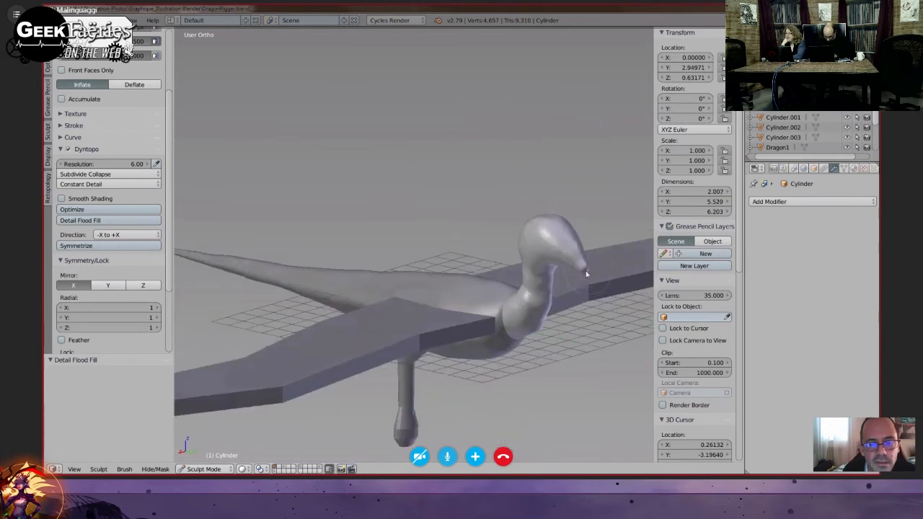
pyautogui.moveTo(586, 270)
pyautogui.mouseDown(button='middle')
pyautogui.moveTo(607, 277)
pyautogui.moveTo(600, 296)
pyautogui.moveTo(557, 262)
pyautogui.moveTo(534, 260)
pyautogui.mouseUp(button='middle')
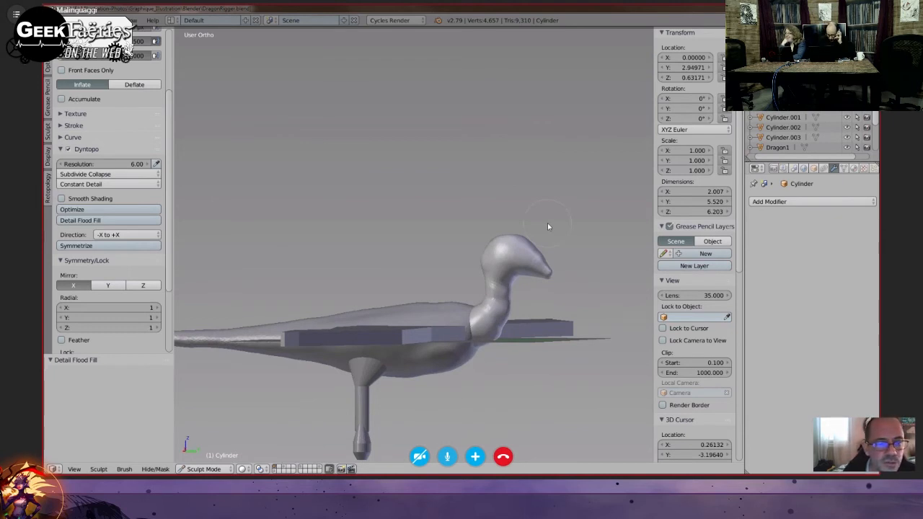
# - Line up the right orthographic view with the reference sketch and choose the Snake Hook brush
pyautogui.press('KP_3')
pyautogui.scroll(2, 457, 289)
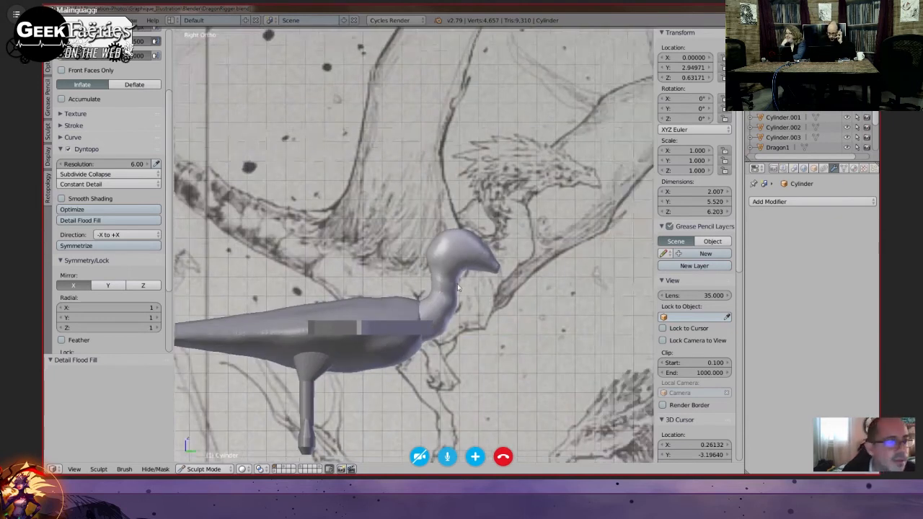
pyautogui.scroll(1, 458, 288)
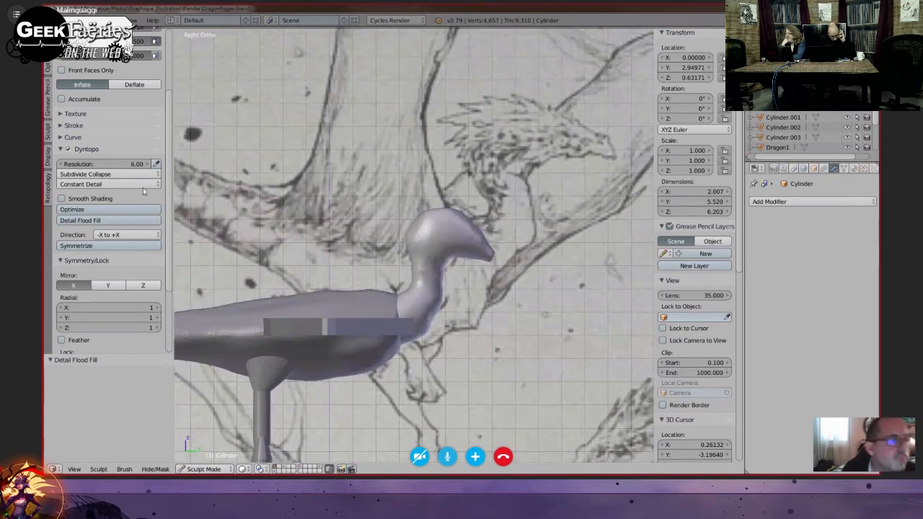
pyautogui.scroll(3, 143, 188)
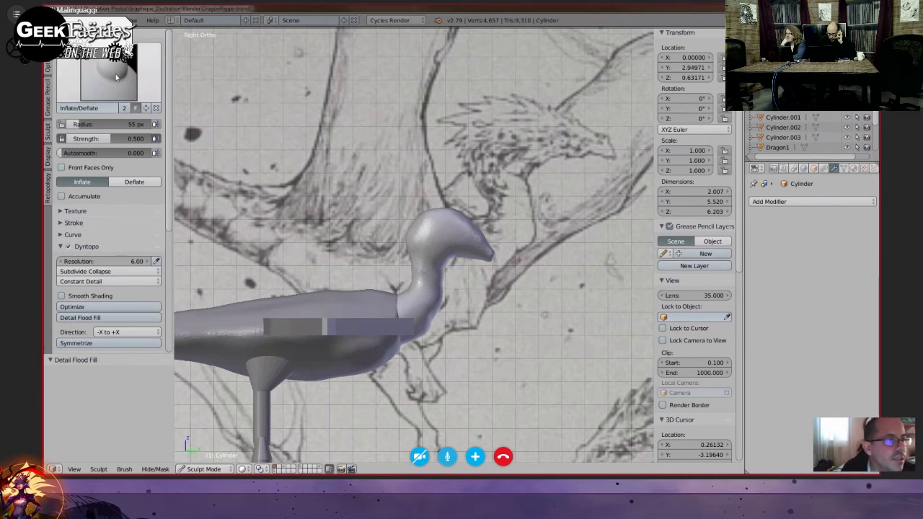
pyautogui.click(117, 77)
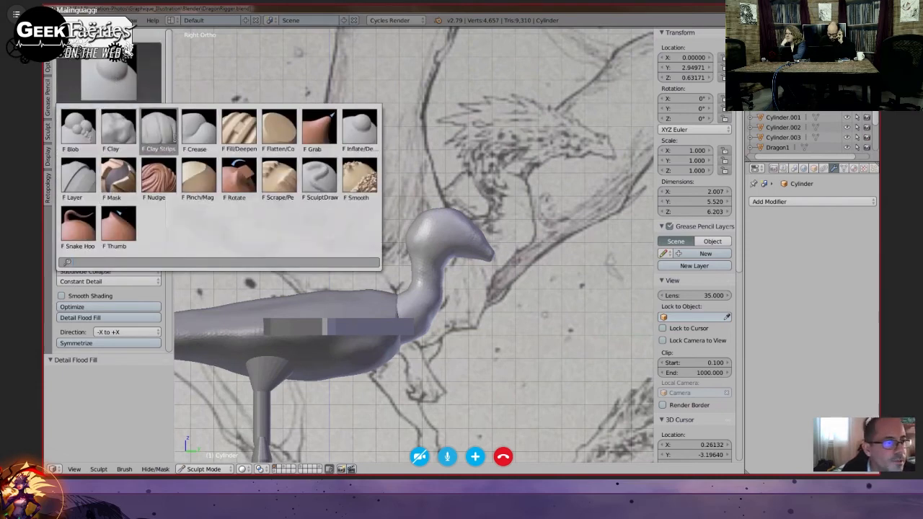
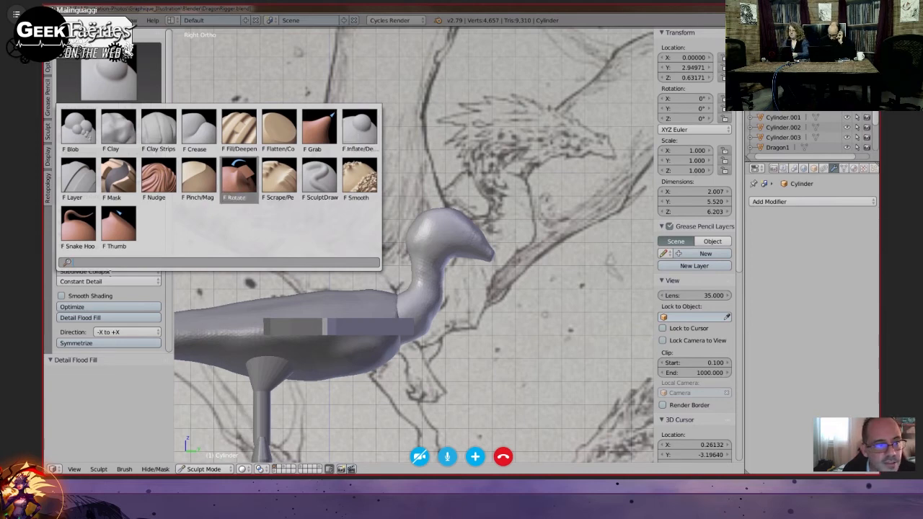
pyautogui.click(78, 229)
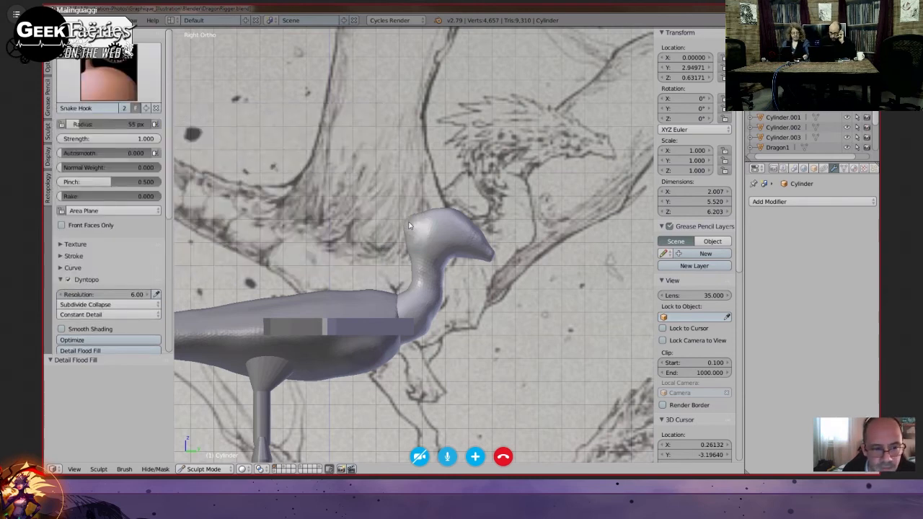
# - Raise the top of the head and pull its back outward into a crest with Snake Hook strokes
pyautogui.moveTo(408, 226); pyautogui.dragTo(434, 209)
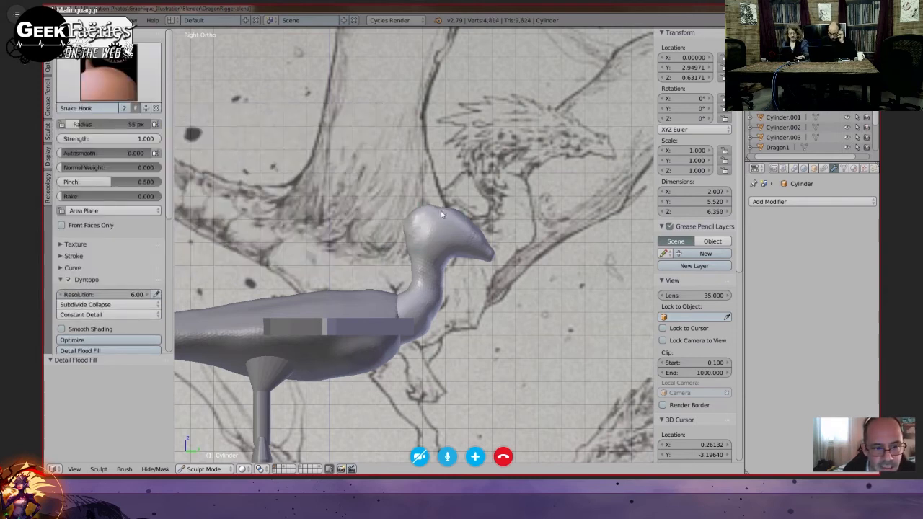
pyautogui.moveTo(404, 224); pyautogui.dragTo(389, 241)
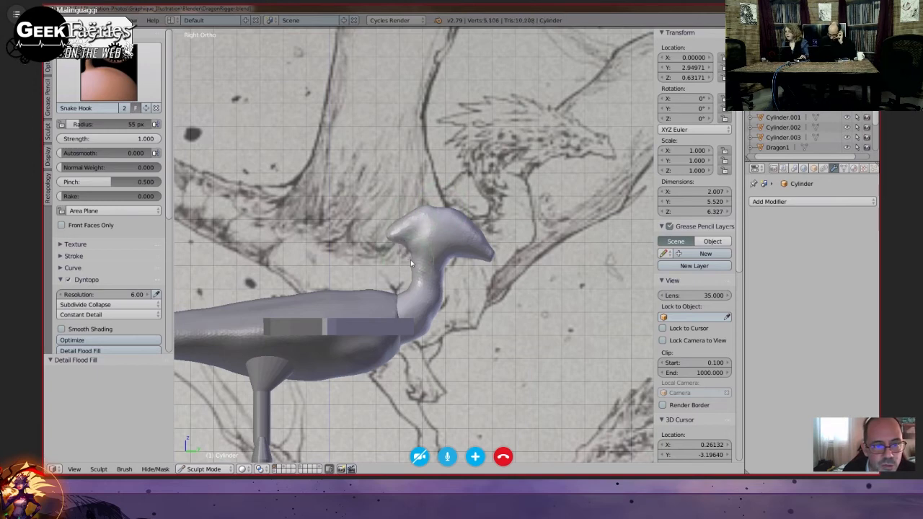
pyautogui.moveTo(404, 249); pyautogui.dragTo(395, 226)
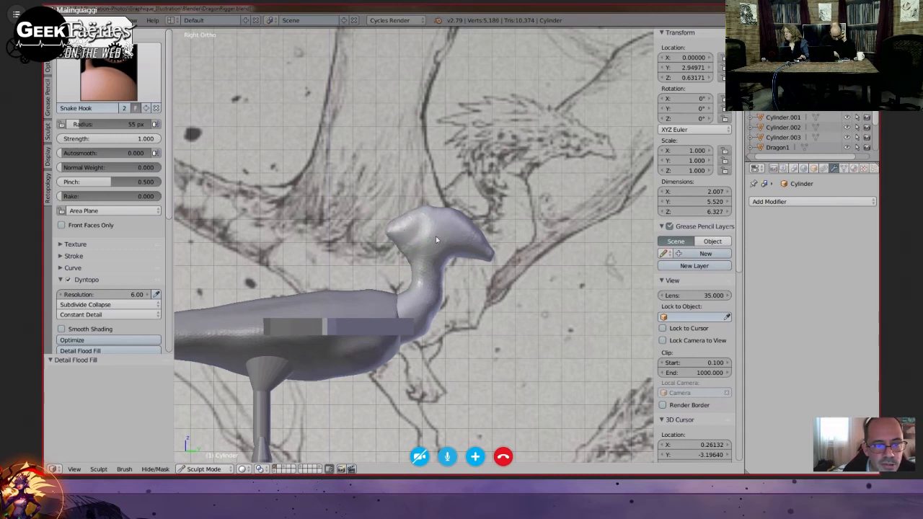
pyautogui.moveTo(435, 238)
pyautogui.mouseDown(button='middle')
pyautogui.moveTo(475, 268)
pyautogui.moveTo(424, 224)
pyautogui.mouseUp(button='middle')
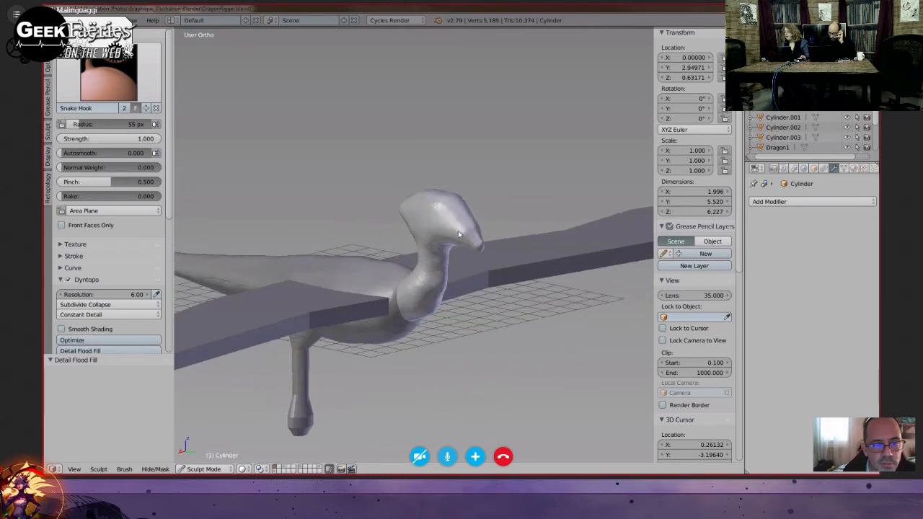
pyautogui.moveTo(430, 240); pyautogui.dragTo(456, 237, button='middle')
# - Compare the head and neck profile with the reference sketch in the right orthographic view, both close up and at full-body scale
pyautogui.press('KP_1')
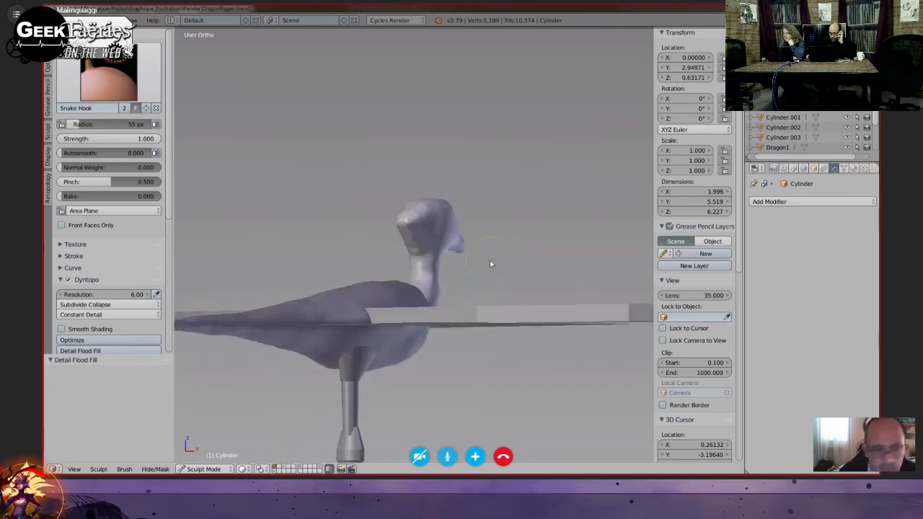
pyautogui.press('KP_3')
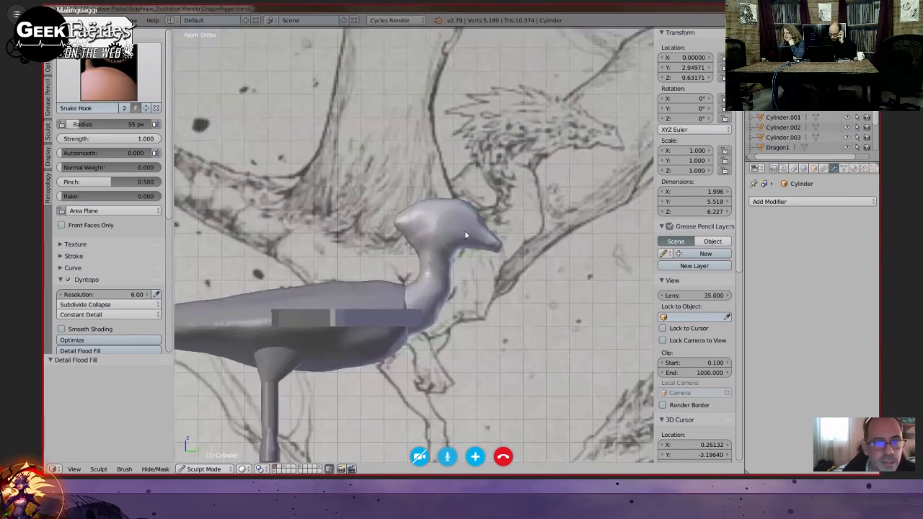
pyautogui.keyDown('shift'); pyautogui.moveTo(460, 255); pyautogui.dragTo(421, 256, button='middle'); pyautogui.keyUp('shift')
pyautogui.scroll(2, 441, 297)
pyautogui.keyDown('shift'); pyautogui.moveTo(441, 297); pyautogui.dragTo(445, 332, button='middle'); pyautogui.keyUp('shift')
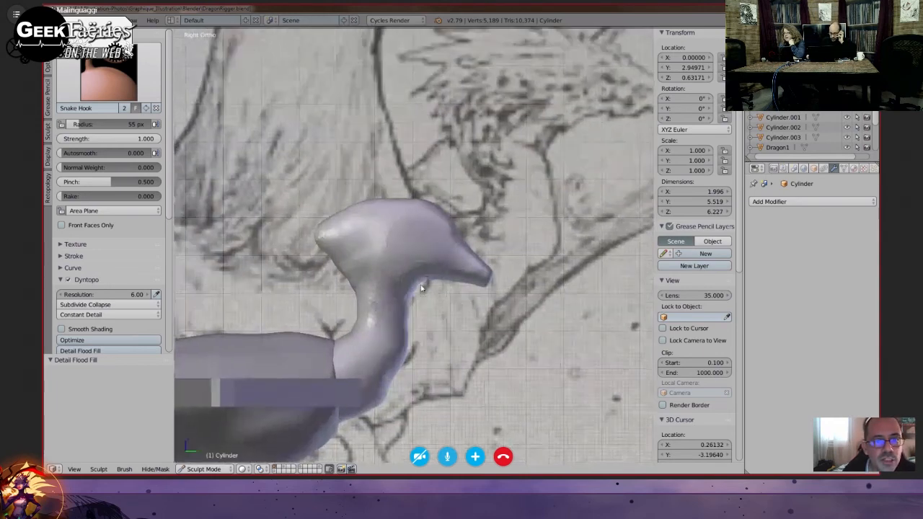
pyautogui.scroll(-1, 416, 242)
pyautogui.scroll(-5, 416, 239)
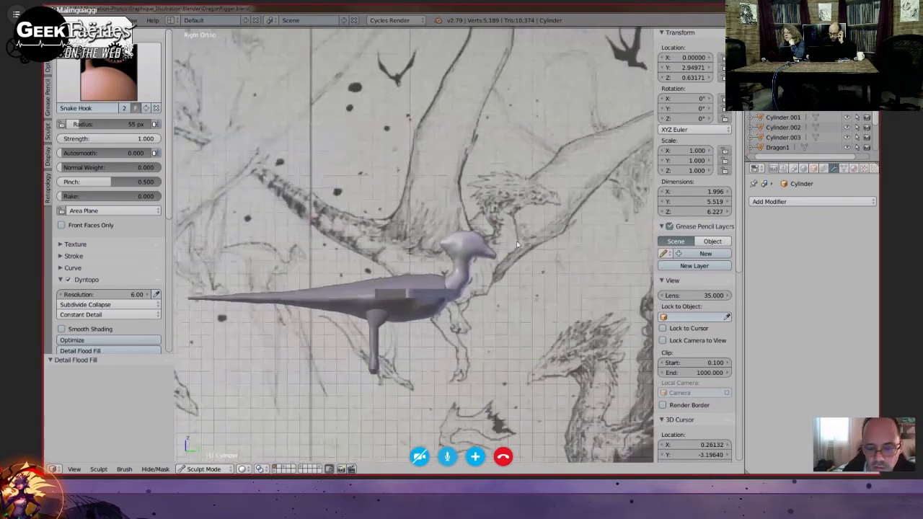
pyautogui.scroll(-1, 516, 241)
pyautogui.scroll(-10, 685, 216)
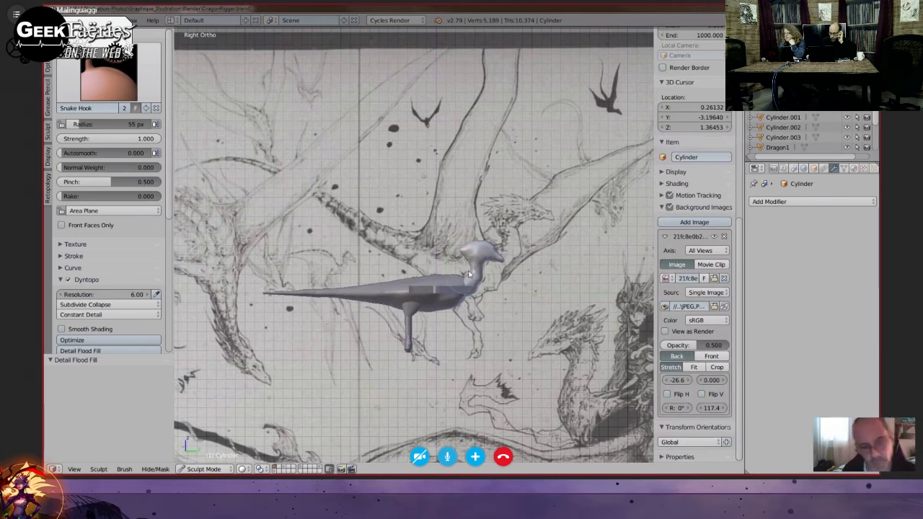
pyautogui.scroll(1, 475, 253)
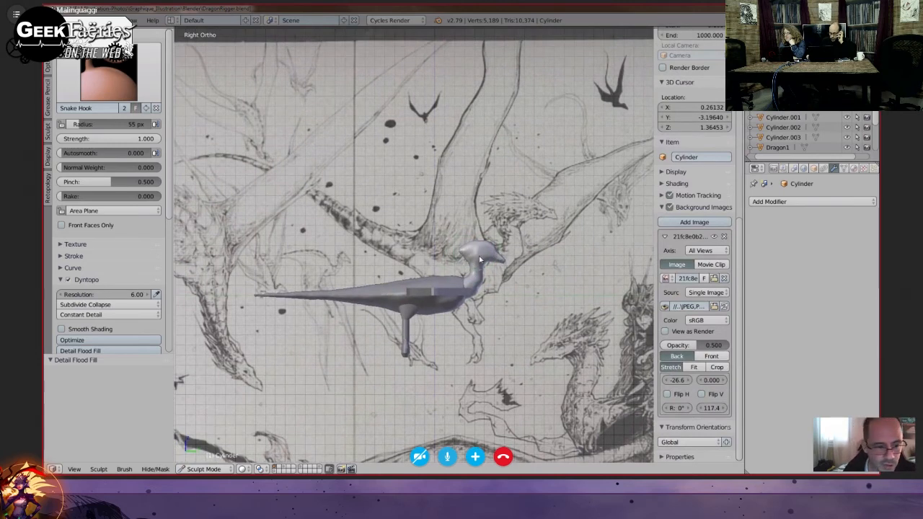
pyautogui.scroll(1, 479, 259)
pyautogui.scroll(1, 483, 277)
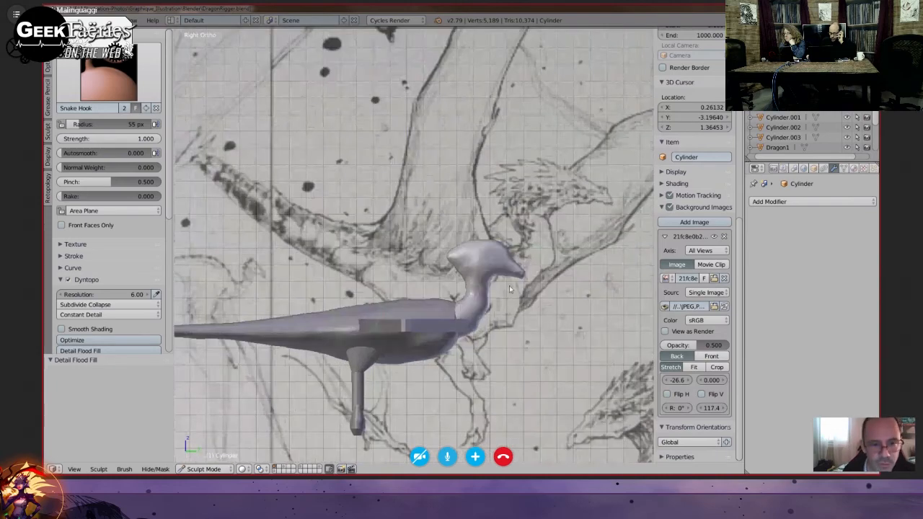
pyautogui.scroll(1, 466, 276)
pyautogui.scroll(2, 484, 292)
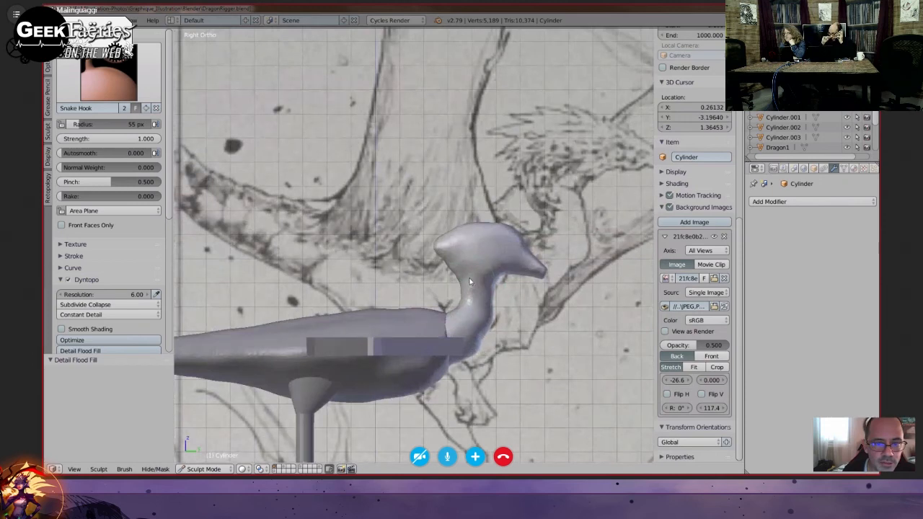
# - Try to pull out the area below the back of the head with a Snake Hook stroke, and undo it
pyautogui.moveTo(471, 281); pyautogui.dragTo(466, 327, button='middle')
pyautogui.moveTo(452, 267); pyautogui.dragTo(476, 257)
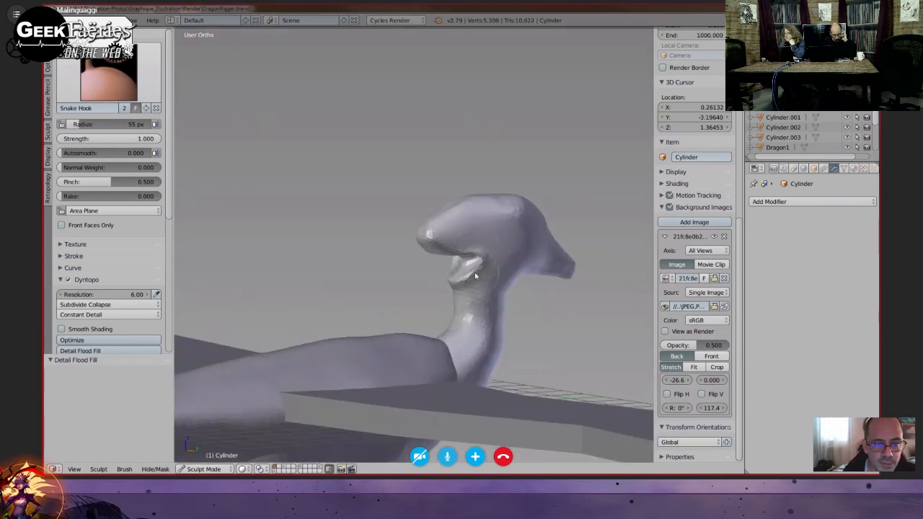
pyautogui.hotkey('ctrl', 'z')
# - Build up the rear of the jaw below the crest with Clay Strips, reducing the brush radius to 35 px
pyautogui.click(130, 75)
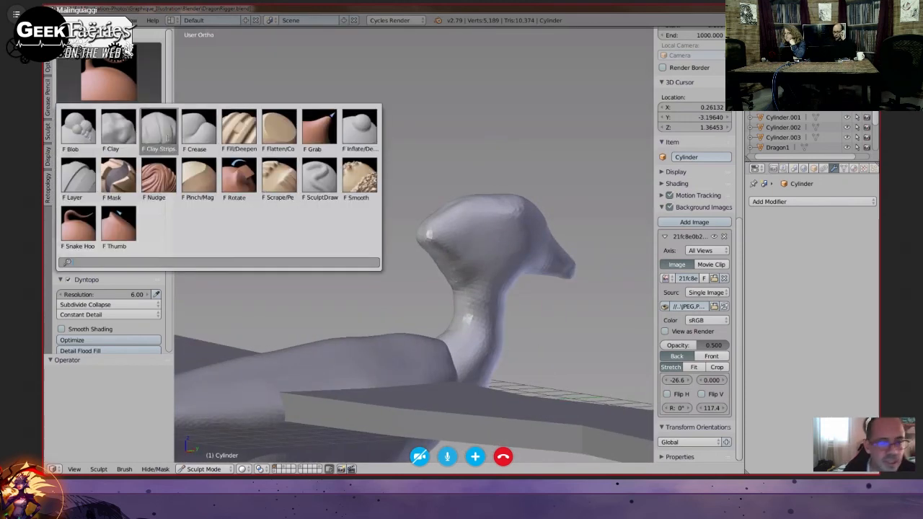
pyautogui.click(158, 131)
pyautogui.moveTo(452, 280); pyautogui.dragTo(456, 256, button='middle')
pyautogui.moveTo(458, 260); pyautogui.dragTo(455, 277)
pyautogui.moveTo(455, 276)
pyautogui.mouseDown(button='middle')
pyautogui.moveTo(474, 303)
pyautogui.moveTo(488, 270)
pyautogui.mouseUp(button='middle')
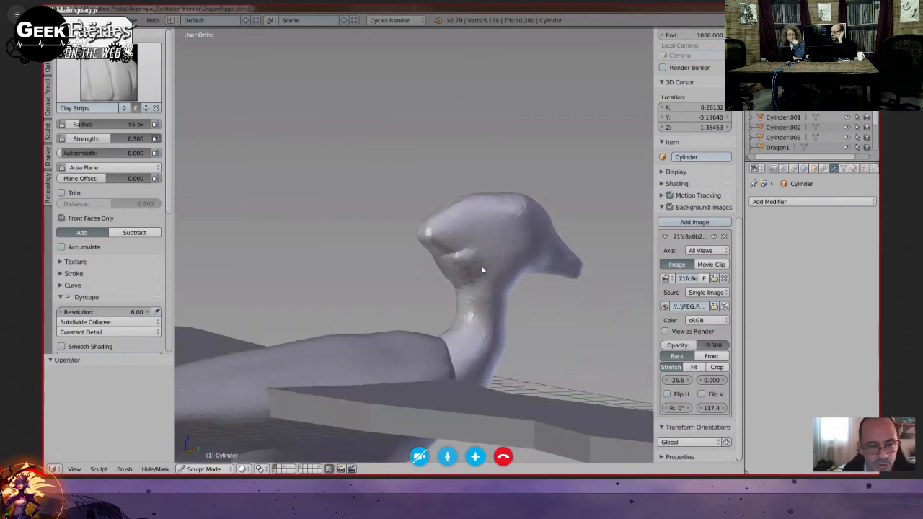
pyautogui.press('f')
pyautogui.click(472, 269)
pyautogui.moveTo(447, 259); pyautogui.dragTo(477, 263)
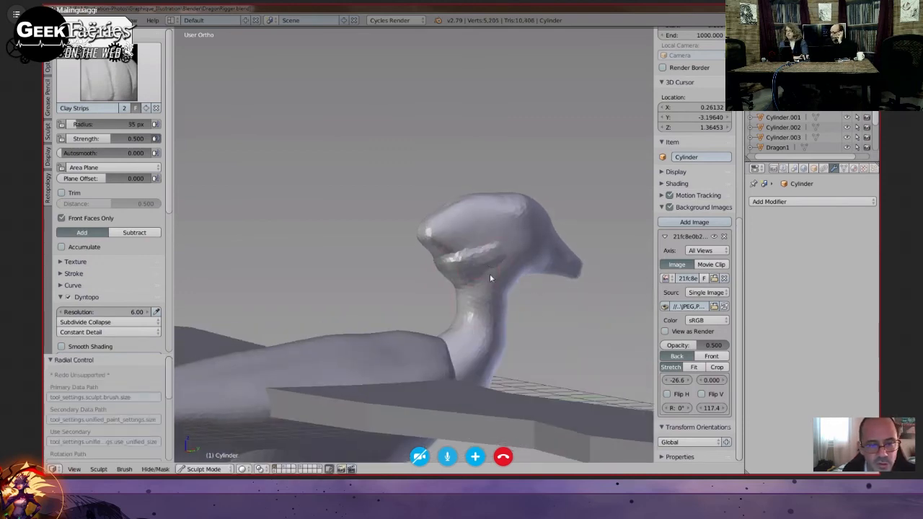
# - Extend the Clay Strips build-up around the junction of the head and neck from several angles
pyautogui.moveTo(490, 273); pyautogui.dragTo(460, 277, button='middle')
pyautogui.moveTo(496, 251); pyautogui.dragTo(465, 258)
pyautogui.moveTo(465, 257)
pyautogui.mouseDown(button='middle')
pyautogui.moveTo(476, 281)
pyautogui.moveTo(465, 276)
pyautogui.moveTo(509, 253)
pyautogui.mouseUp(button='middle')
pyautogui.moveTo(485, 285); pyautogui.dragTo(431, 283, button='middle')
pyautogui.moveTo(431, 283); pyautogui.dragTo(458, 280)
pyautogui.moveTo(456, 302)
pyautogui.mouseDown(button='middle')
pyautogui.moveTo(466, 269)
pyautogui.moveTo(476, 269)
pyautogui.moveTo(453, 274)
pyautogui.mouseUp(button='middle')
pyautogui.scroll(-4, 467, 269)
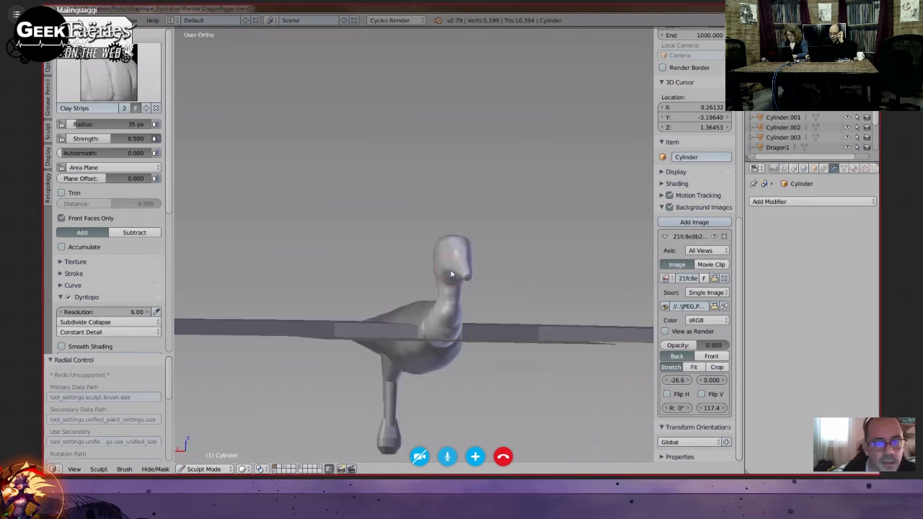
# - Lift the snout tip in the right orthographic view using the Grab brush with a 204 px radius
pyautogui.press('KP_3')
pyautogui.scroll(3, 450, 271)
pyautogui.moveTo(462, 287)
pyautogui.keyDown('shift'); pyautogui.mouseDown(button='middle')
pyautogui.moveTo(406, 268)
pyautogui.moveTo(359, 270)
pyautogui.mouseUp(button='middle'); pyautogui.keyUp('shift')
pyautogui.press('g')
pyautogui.press('f')
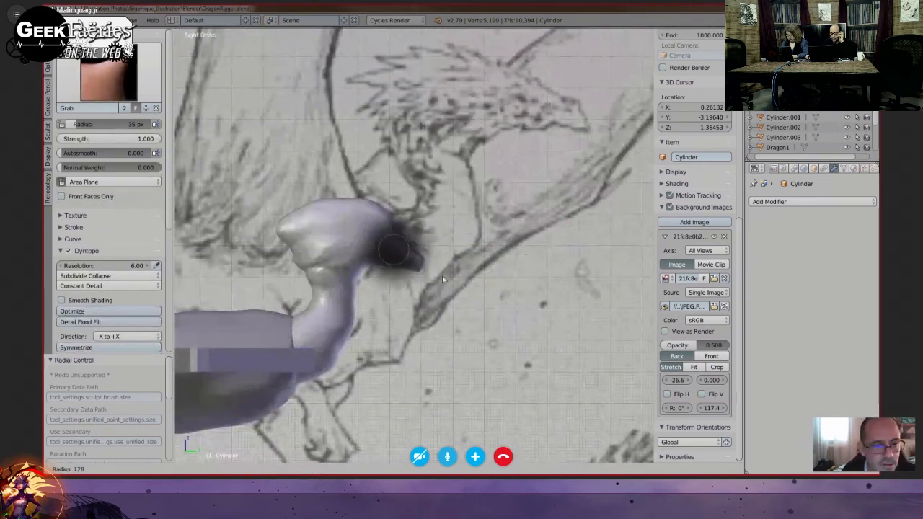
pyautogui.click(442, 275)
pyautogui.press('f')
pyautogui.click(418, 268)
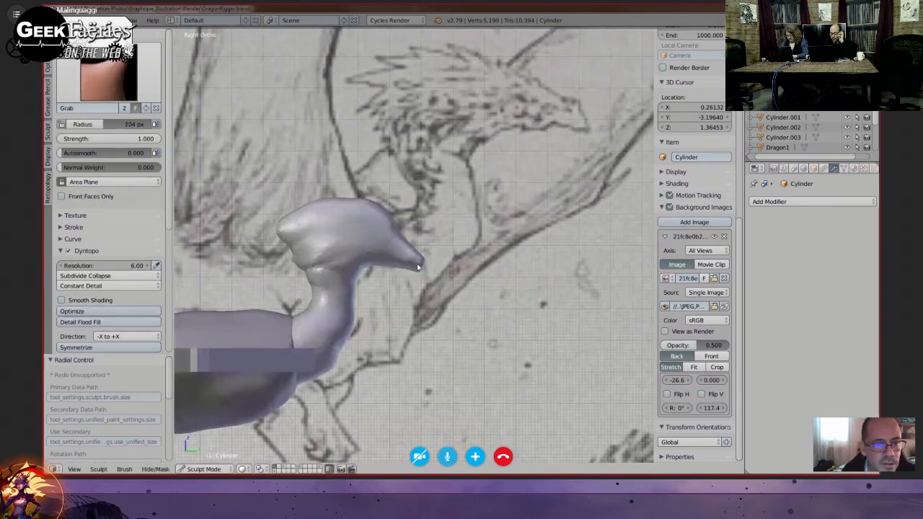
pyautogui.moveTo(418, 267); pyautogui.dragTo(420, 262)
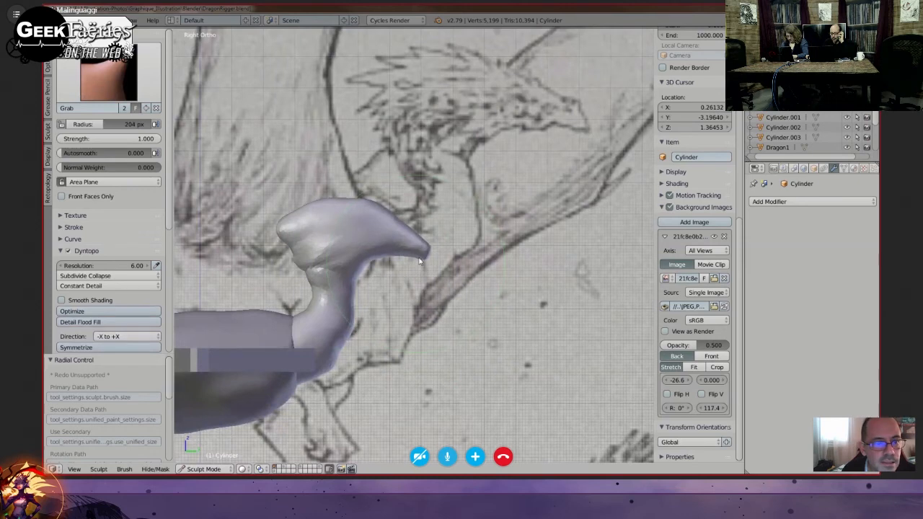
pyautogui.keyDown('ctrl'); pyautogui.moveTo(196, 145); pyautogui.dragTo(196, 142, button='middle'); pyautogui.keyUp('ctrl')
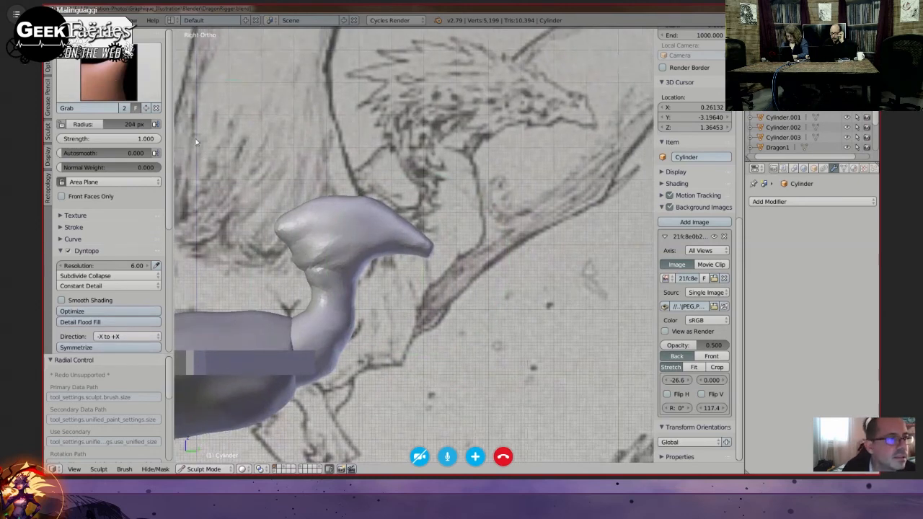
# - Choose the Snake Hook brush and set its radius to 79 px
pyautogui.click(110, 81)
pyautogui.click(80, 228)
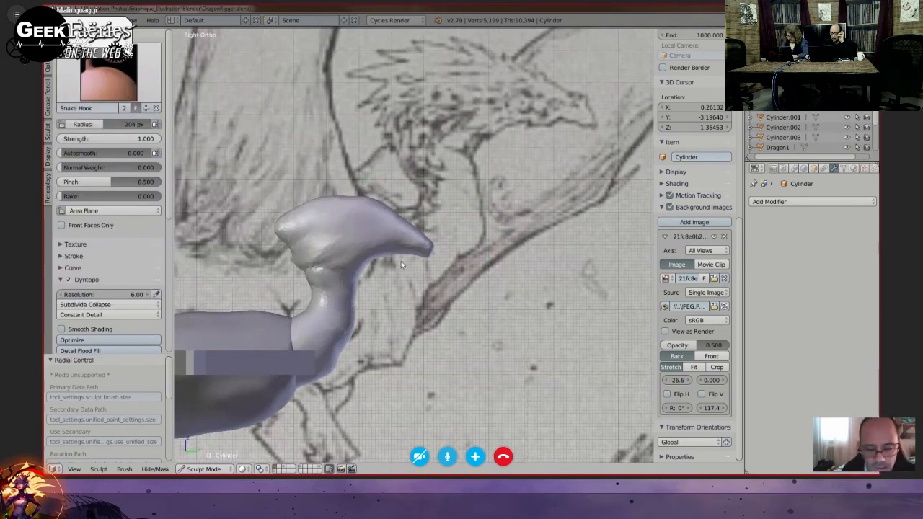
pyautogui.press('s')
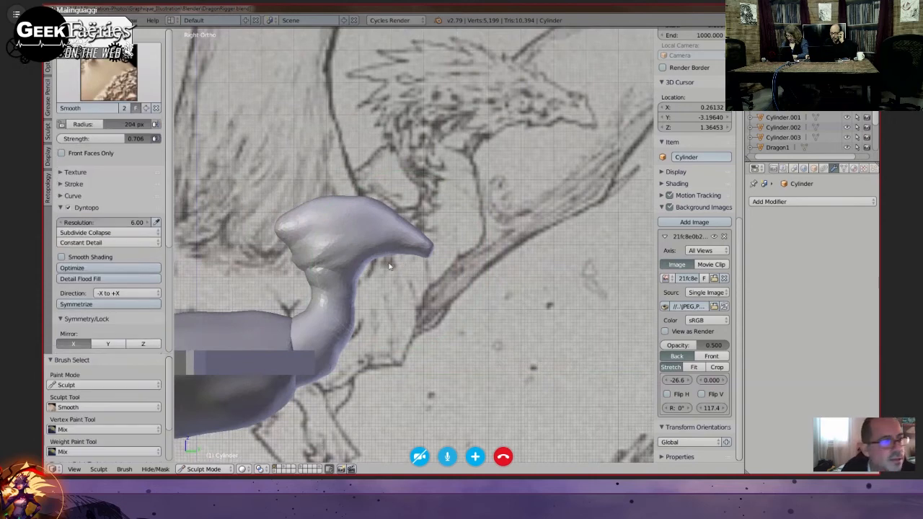
pyautogui.click(109, 81)
pyautogui.click(80, 233)
pyautogui.press('f')
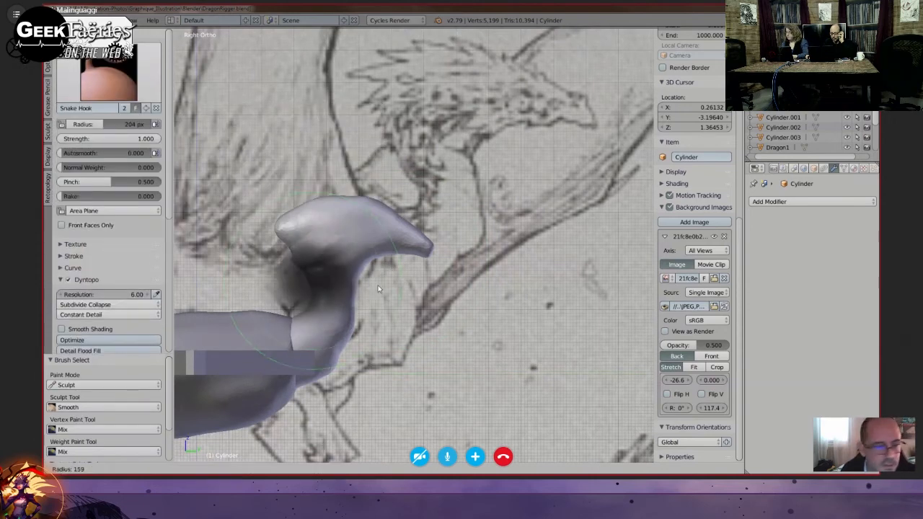
pyautogui.click(345, 300)
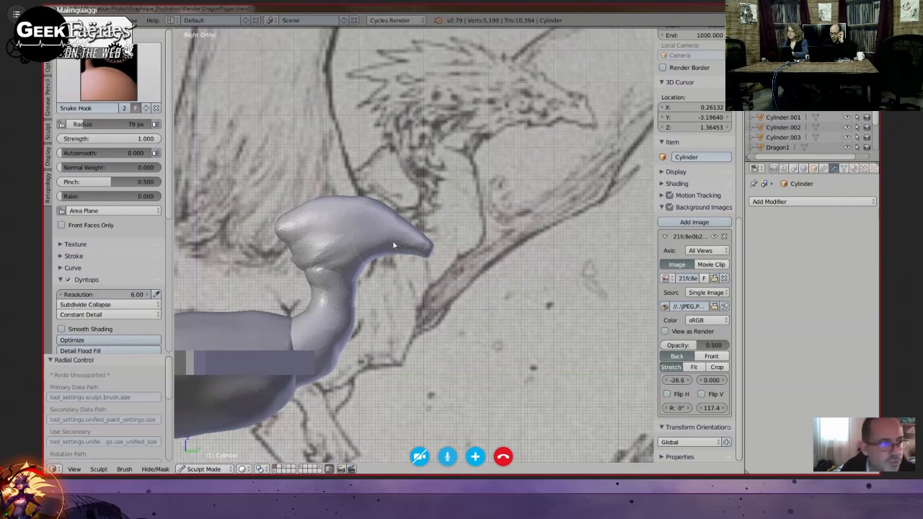
pyautogui.moveTo(393, 243)
pyautogui.keyDown('ctrl'); pyautogui.mouseDown(button='middle')
pyautogui.moveTo(394, 223)
pyautogui.moveTo(399, 243)
pyautogui.mouseUp(button='middle'); pyautogui.keyUp('ctrl')
# - Switch to the Clay Strips brush and enlarge its radius to 262 px
pyautogui.click(146, 95)
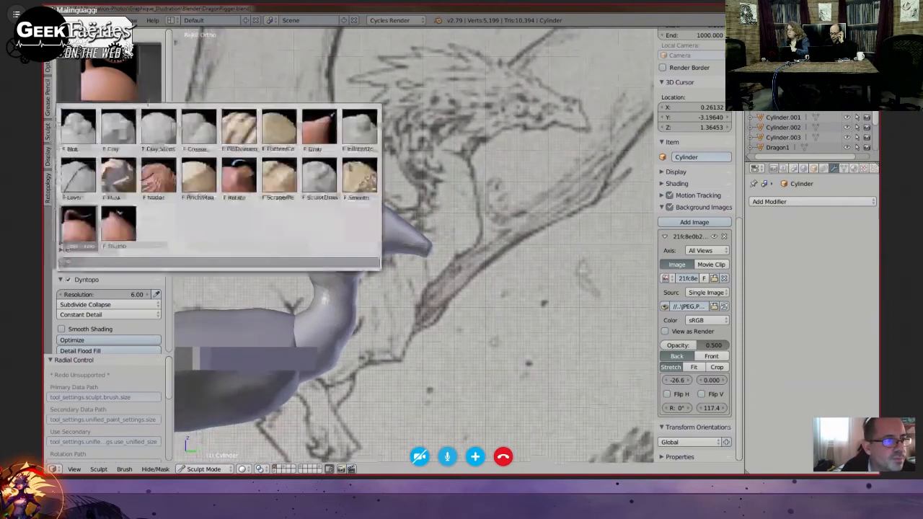
pyautogui.click(158, 129)
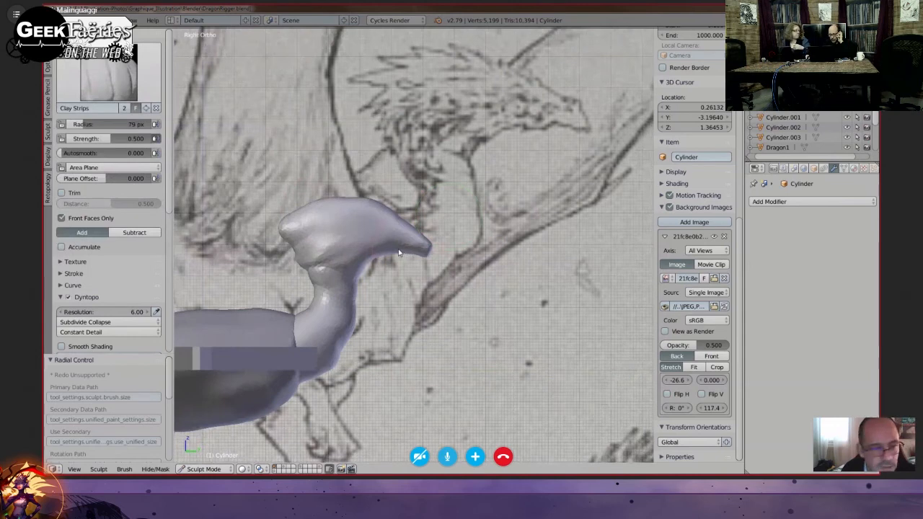
pyautogui.press('f')
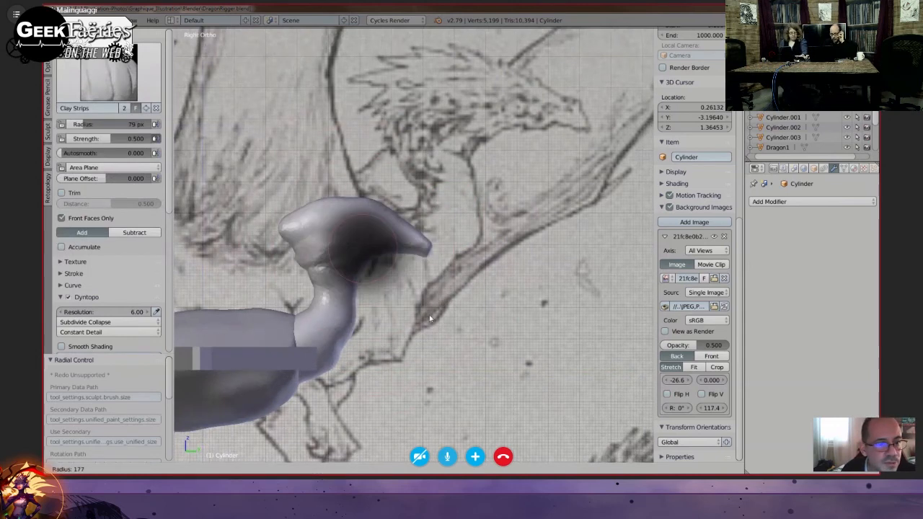
pyautogui.click(444, 331)
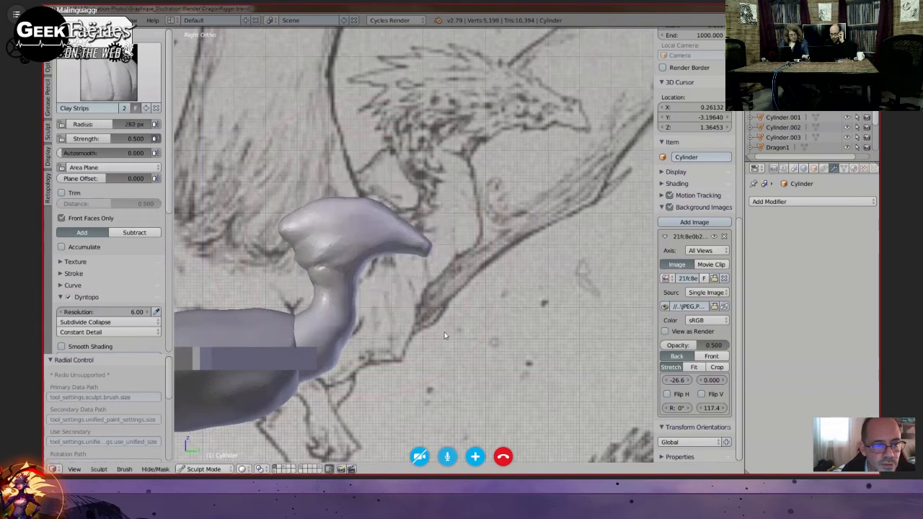
# - Adjust the brush's texture angle, then set its strength to 0.762 and its radius to 176 px
pyautogui.hotkey('ctrl', 'f')
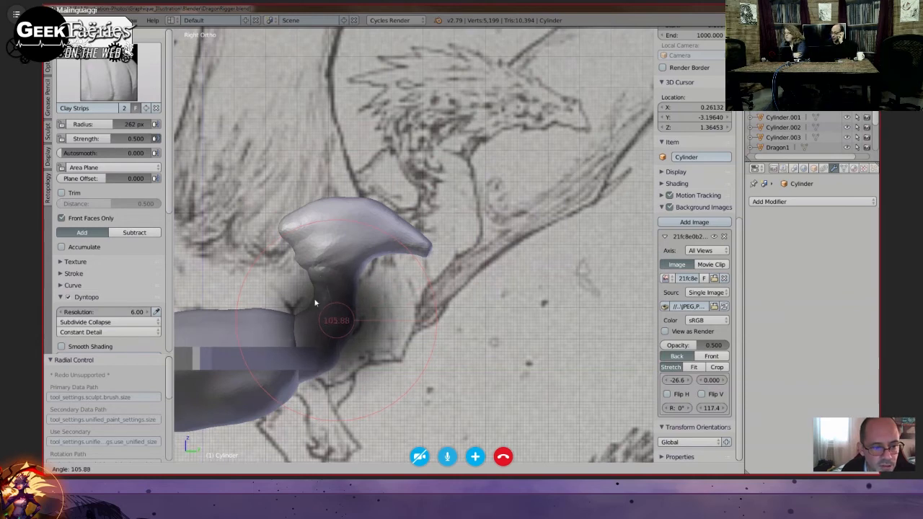
pyautogui.click(376, 273)
pyautogui.hotkey('shift', 'f')
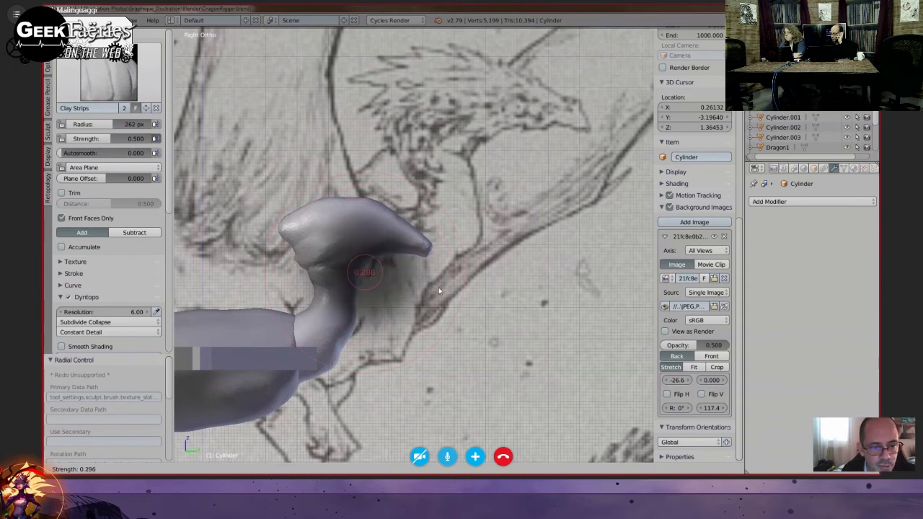
pyautogui.click(403, 284)
pyautogui.press('f')
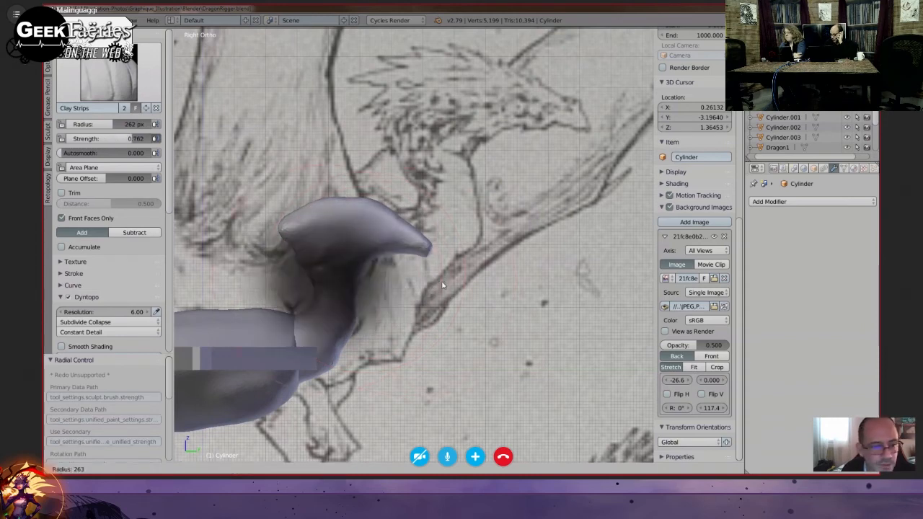
pyautogui.click(406, 288)
# - Readjust the Clay Strips texture angle and set the brush strength to 0.737 and radius to 47 px
pyautogui.hotkey('ctrl', 'f')
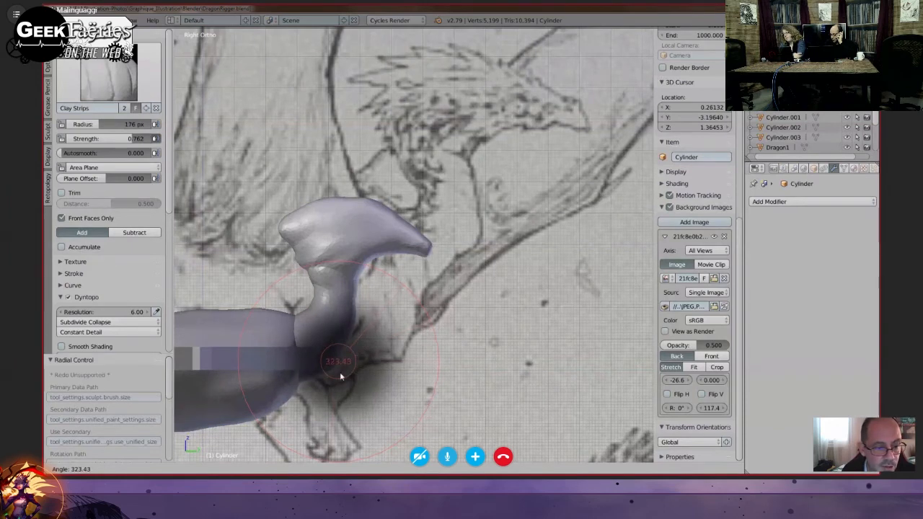
pyautogui.click(443, 300)
pyautogui.hotkey('ctrl', 'f')
pyautogui.click(412, 266)
pyautogui.hotkey('shift', 'f')
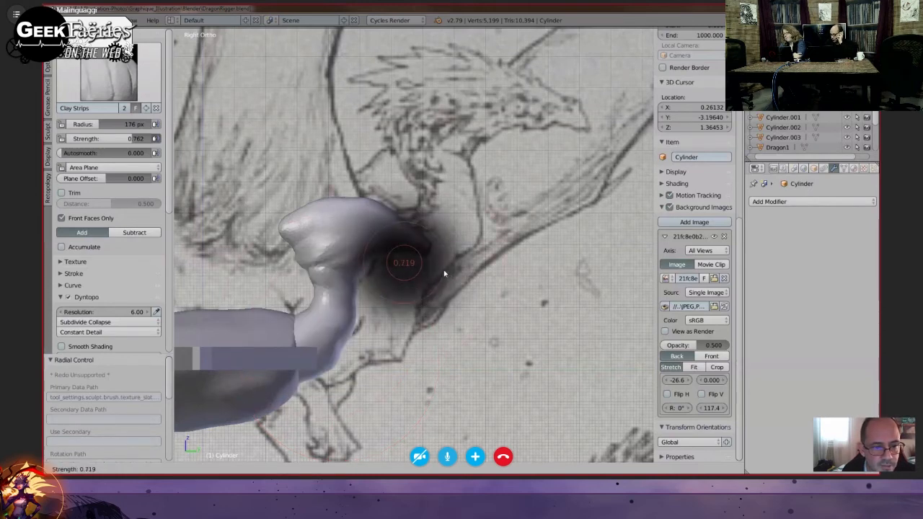
pyautogui.click(446, 273)
pyautogui.press('f')
pyautogui.click(394, 271)
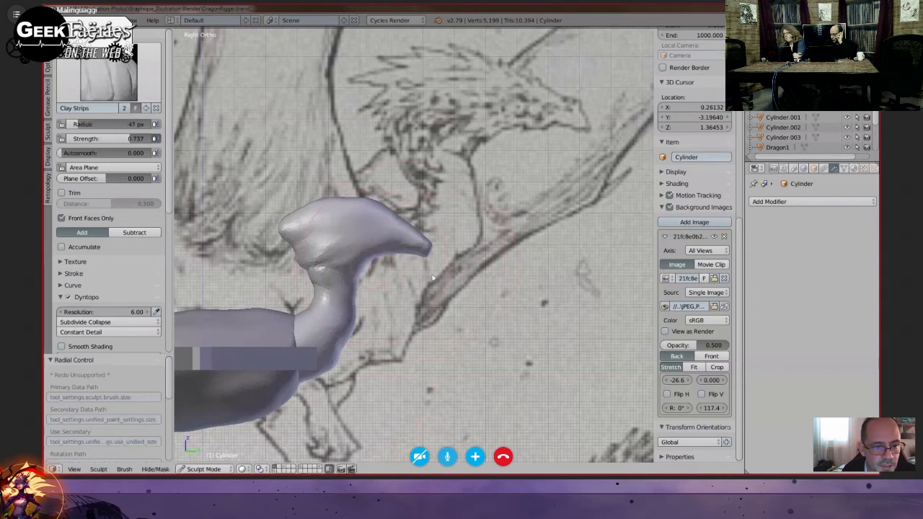
# - Set the Clay Strips radius to 37 px and build up the cheek, jaw and snout on the dragon's head
pyautogui.moveTo(419, 267)
pyautogui.mouseDown(button='middle')
pyautogui.moveTo(382, 270)
pyautogui.moveTo(367, 234)
pyautogui.mouseUp(button='middle')
pyautogui.press('f')
pyautogui.click(375, 257)
pyautogui.moveTo(370, 244); pyautogui.dragTo(383, 249)
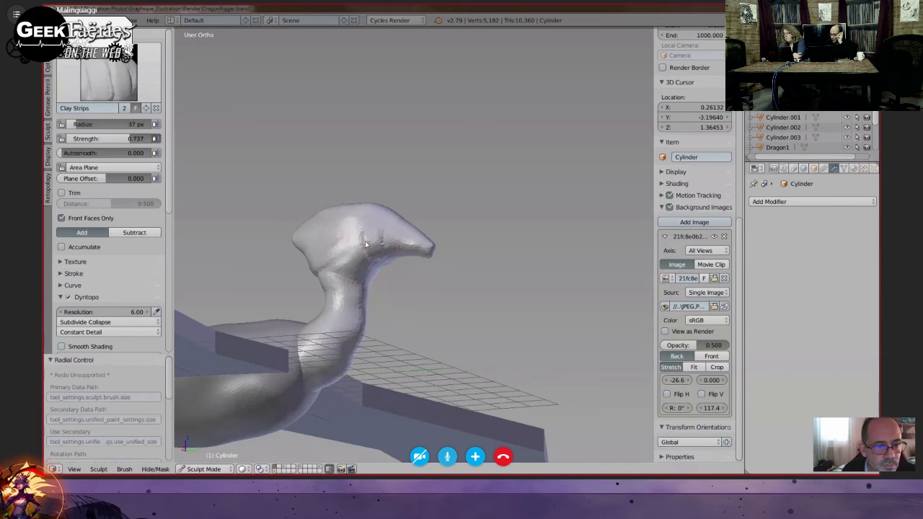
pyautogui.moveTo(377, 260); pyautogui.dragTo(359, 279, button='middle')
pyautogui.moveTo(373, 241); pyautogui.dragTo(387, 255)
pyautogui.moveTo(381, 274); pyautogui.dragTo(382, 297, button='middle')
pyautogui.moveTo(388, 243); pyautogui.dragTo(362, 250)
pyautogui.moveTo(408, 265); pyautogui.dragTo(342, 235, button='middle')
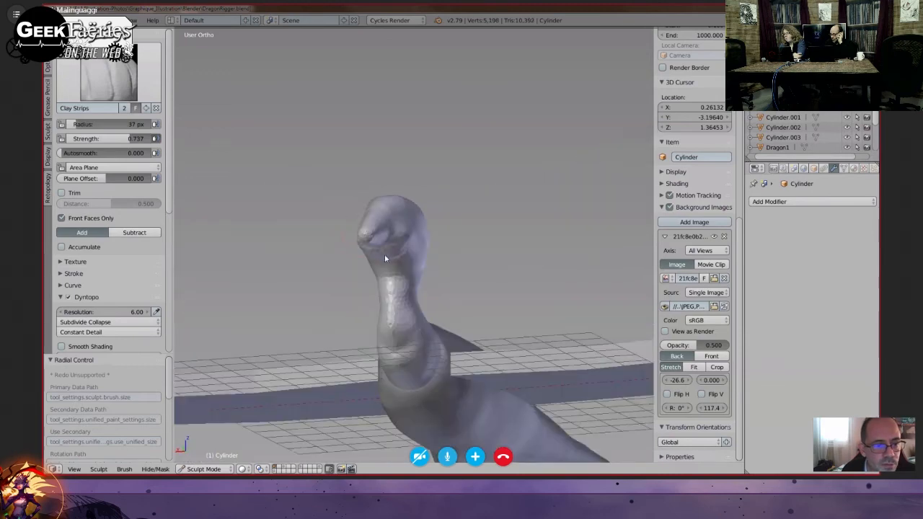
pyautogui.moveTo(386, 258)
pyautogui.mouseDown(button='middle')
pyautogui.moveTo(378, 254)
pyautogui.moveTo(369, 273)
pyautogui.moveTo(387, 274)
pyautogui.moveTo(372, 252)
pyautogui.moveTo(354, 282)
pyautogui.moveTo(394, 267)
pyautogui.moveTo(398, 277)
pyautogui.moveTo(386, 268)
pyautogui.moveTo(406, 282)
pyautogui.moveTo(407, 271)
pyautogui.moveTo(395, 286)
pyautogui.moveTo(411, 271)
pyautogui.mouseUp(button='middle')
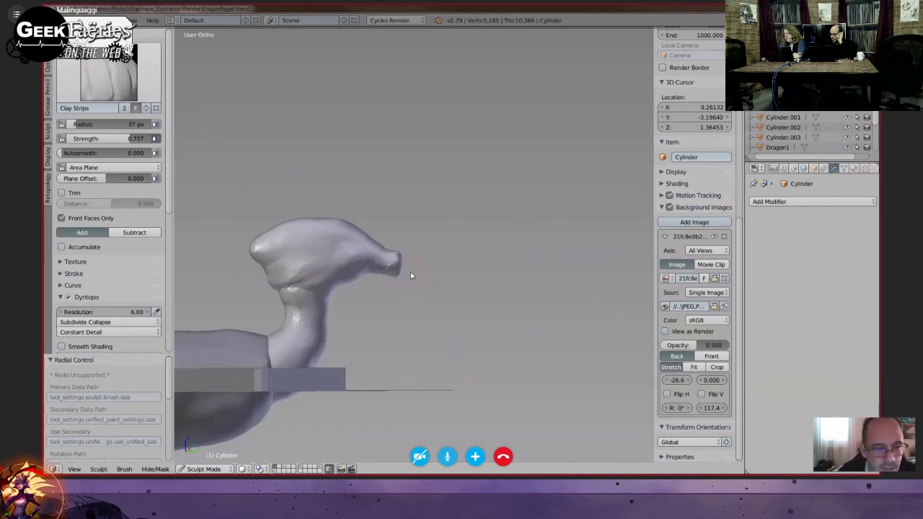
# - Refine the snout tip and mouth line against the side reference, and smooth the area beneath the jaw
pyautogui.press('KP_3')
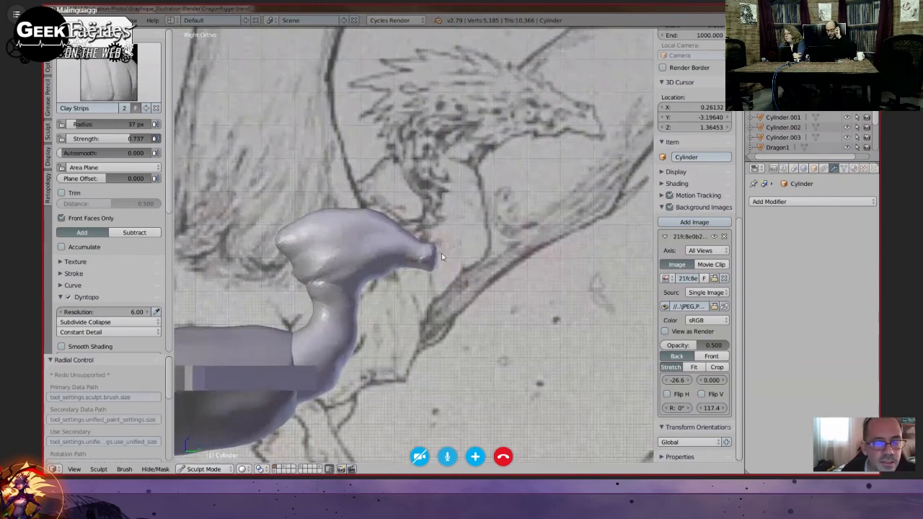
pyautogui.moveTo(441, 253)
pyautogui.mouseDown(button='middle')
pyautogui.moveTo(422, 279)
pyautogui.moveTo(432, 304)
pyautogui.moveTo(416, 250)
pyautogui.mouseUp(button='middle')
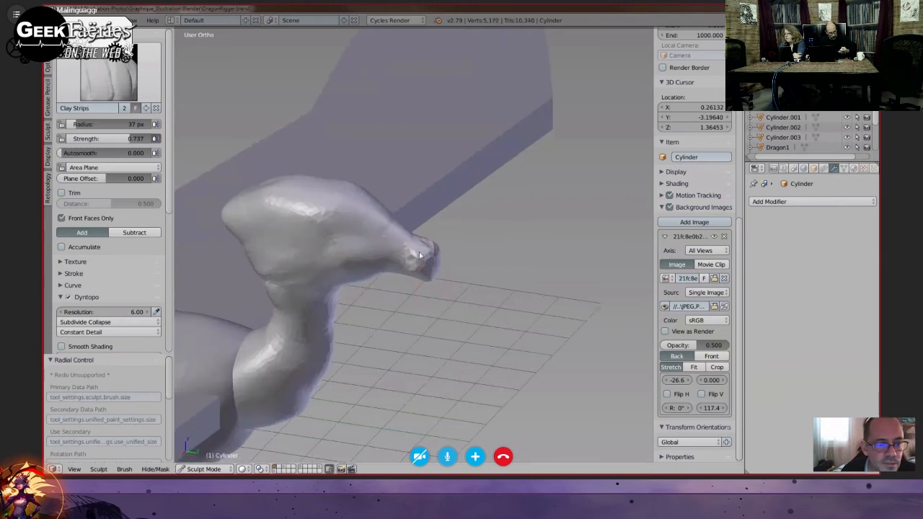
pyautogui.moveTo(437, 286)
pyautogui.mouseDown(button='middle')
pyautogui.moveTo(367, 313)
pyautogui.moveTo(426, 247)
pyautogui.moveTo(430, 316)
pyautogui.moveTo(463, 260)
pyautogui.moveTo(480, 265)
pyautogui.moveTo(472, 206)
pyautogui.moveTo(402, 266)
pyautogui.moveTo(414, 301)
pyautogui.mouseUp(button='middle')
pyautogui.press('KP_3')
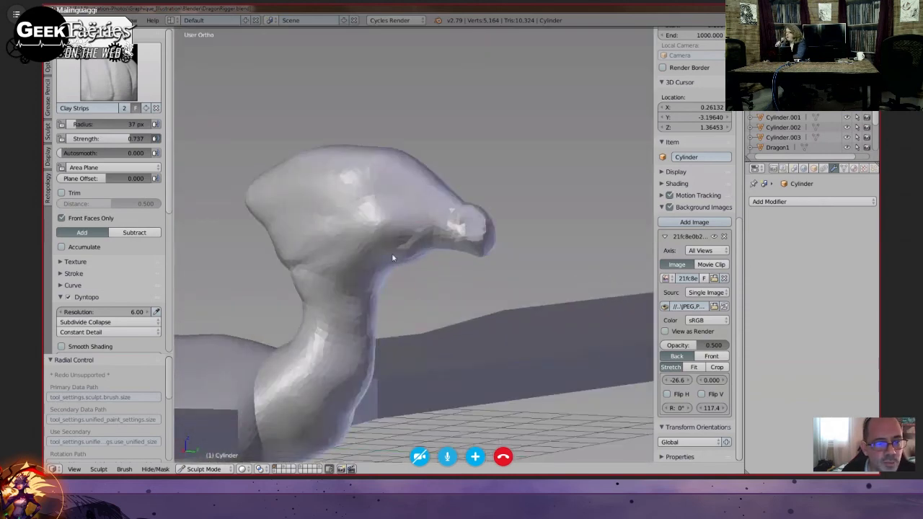
pyautogui.moveTo(405, 252)
pyautogui.mouseDown(button='middle')
pyautogui.moveTo(385, 243)
pyautogui.moveTo(427, 267)
pyautogui.moveTo(470, 232)
pyautogui.moveTo(496, 262)
pyautogui.moveTo(458, 243)
pyautogui.mouseUp(button='middle')
pyautogui.scroll(2, 437, 263)
pyautogui.hotkey('shift', 's')
pyautogui.keyDown('shift'); pyautogui.moveTo(363, 282); pyautogui.dragTo(356, 284); pyautogui.keyUp('shift')
pyautogui.moveTo(356, 284); pyautogui.dragTo(344, 316, button='middle')
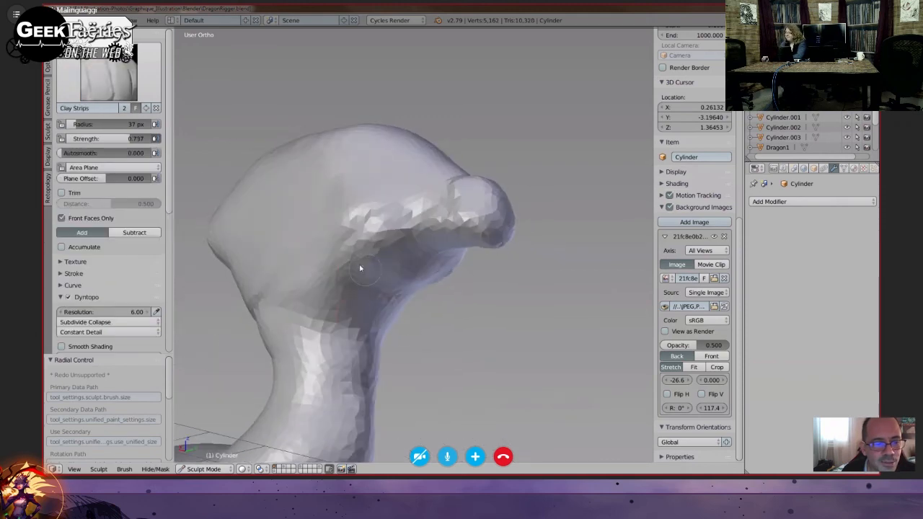
pyautogui.moveTo(400, 289)
pyautogui.mouseDown(button='middle')
pyautogui.moveTo(435, 313)
pyautogui.moveTo(384, 277)
pyautogui.moveTo(374, 287)
pyautogui.mouseUp(button='middle')
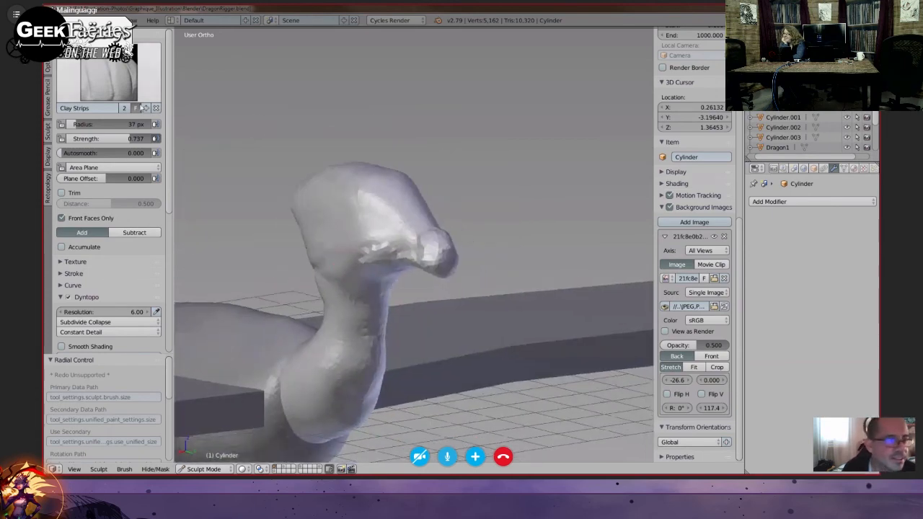
# - With the Grab brush, pull the snout tip down into a hooked beak
pyautogui.click(110, 75)
pyautogui.click(319, 130)
pyautogui.moveTo(334, 148)
pyautogui.mouseDown(button='middle')
pyautogui.moveTo(405, 261)
pyautogui.moveTo(457, 270)
pyautogui.moveTo(424, 277)
pyautogui.moveTo(416, 265)
pyautogui.moveTo(440, 266)
pyautogui.moveTo(459, 289)
pyautogui.moveTo(497, 299)
pyautogui.moveTo(442, 307)
pyautogui.moveTo(470, 281)
pyautogui.moveTo(531, 274)
pyautogui.moveTo(523, 303)
pyautogui.moveTo(472, 254)
pyautogui.mouseUp(button='middle')
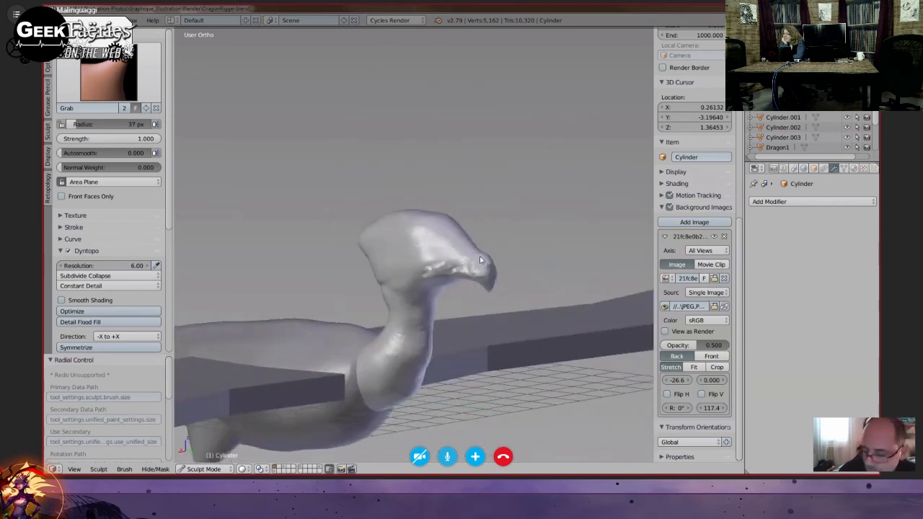
# - Return to the Clay Strips brush and rough out the eye area and brow on the side of the head
pyautogui.click(97, 70)
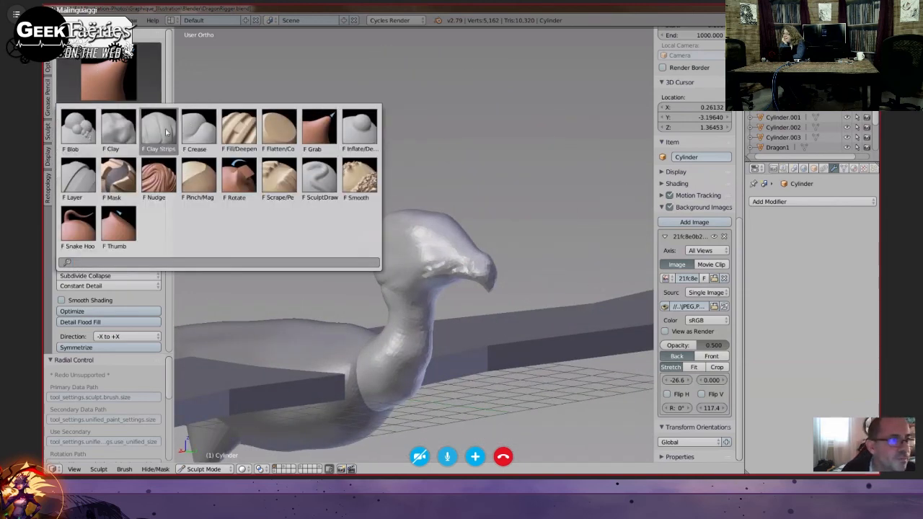
pyautogui.click(160, 134)
pyautogui.moveTo(433, 274)
pyautogui.mouseDown(button='middle')
pyautogui.moveTo(465, 252)
pyautogui.moveTo(461, 299)
pyautogui.moveTo(430, 261)
pyautogui.mouseUp(button='middle')
pyautogui.press('KP_3')
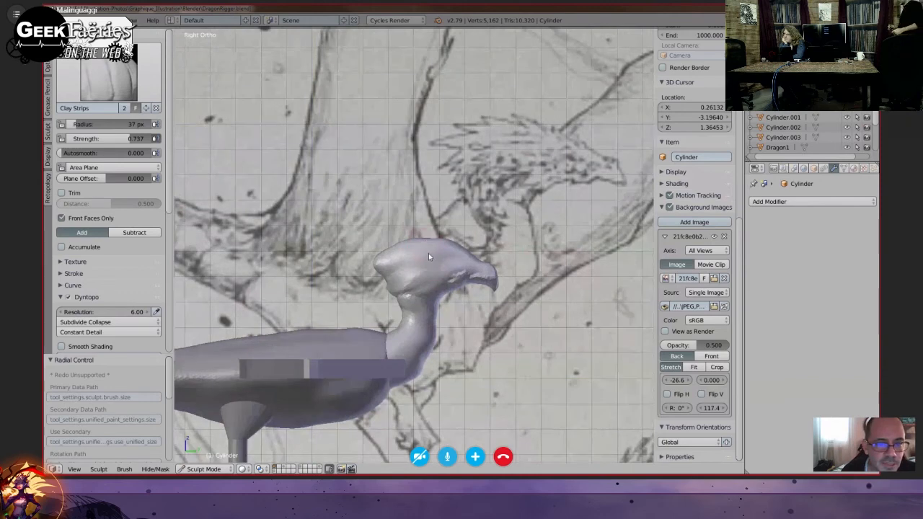
pyautogui.scroll(3, 435, 293)
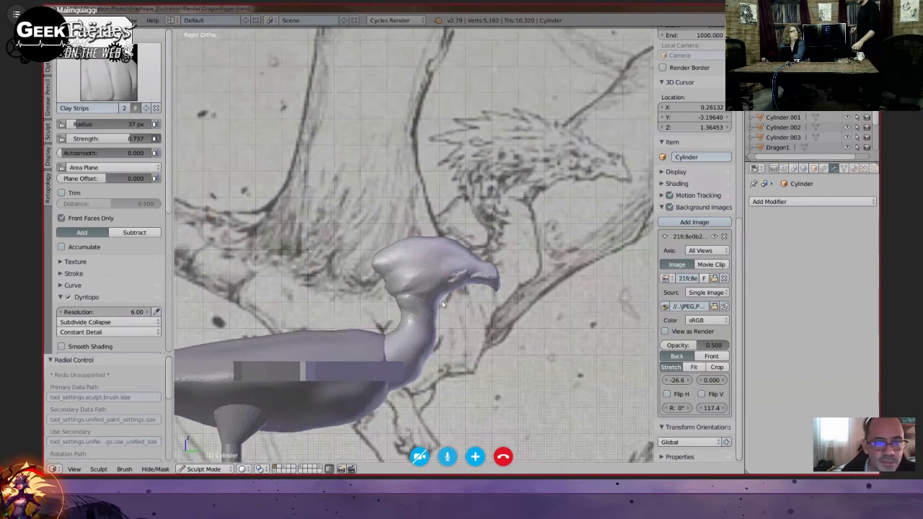
pyautogui.moveTo(444, 317)
pyautogui.mouseDown(button='middle')
pyautogui.moveTo(443, 326)
pyautogui.moveTo(457, 303)
pyautogui.mouseUp(button='middle')
pyautogui.moveTo(462, 210); pyautogui.dragTo(477, 220)
pyautogui.moveTo(477, 220)
pyautogui.mouseDown(button='middle')
pyautogui.moveTo(485, 207)
pyautogui.moveTo(436, 232)
pyautogui.mouseUp(button='middle')
pyautogui.moveTo(485, 217); pyautogui.dragTo(494, 229)
pyautogui.moveTo(494, 230); pyautogui.dragTo(528, 220, button='middle')
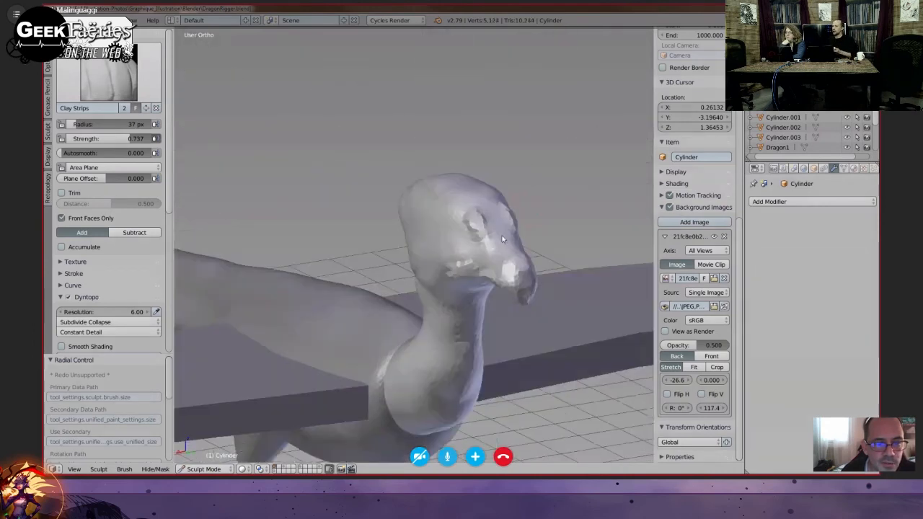
# - Deepen the eye socket and define the brow and the ridges running along the snout
pyautogui.moveTo(503, 239)
pyautogui.mouseDown(button='middle')
pyautogui.moveTo(516, 245)
pyautogui.moveTo(534, 235)
pyautogui.moveTo(501, 267)
pyautogui.moveTo(499, 258)
pyautogui.mouseUp(button='middle')
pyautogui.scroll(2, 501, 268)
pyautogui.moveTo(466, 236)
pyautogui.mouseDown()
pyautogui.moveTo(491, 240)
pyautogui.moveTo(479, 235)
pyautogui.mouseUp()
pyautogui.moveTo(488, 257)
pyautogui.mouseDown(button='middle')
pyautogui.moveTo(509, 281)
pyautogui.moveTo(458, 276)
pyautogui.mouseUp(button='middle')
pyautogui.moveTo(461, 220); pyautogui.dragTo(505, 252)
pyautogui.moveTo(500, 256); pyautogui.dragTo(495, 240, button='middle')
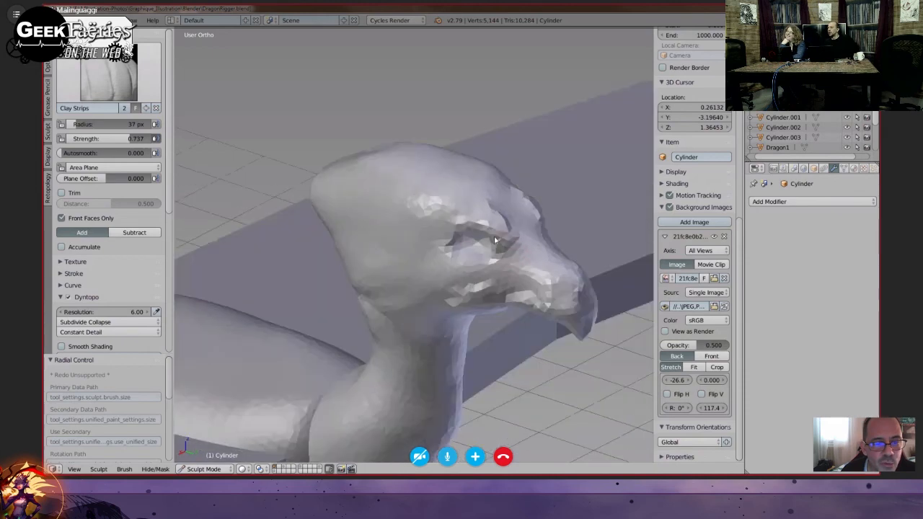
pyautogui.moveTo(494, 241); pyautogui.dragTo(496, 242)
pyautogui.moveTo(504, 254); pyautogui.dragTo(444, 254, button='middle')
pyautogui.press('KP_3')
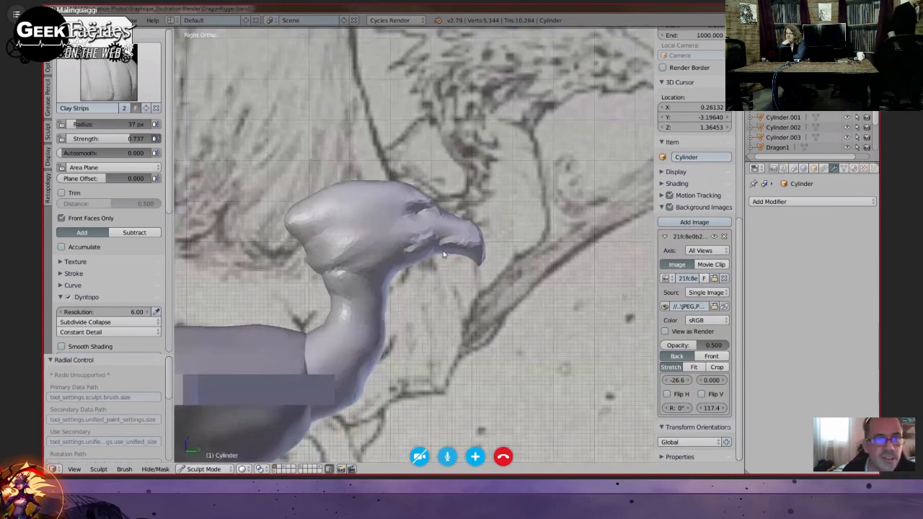
# - Try adding Clay Strips strokes along the back and upper side of the head
pyautogui.keyDown('shift'); pyautogui.moveTo(440, 211); pyautogui.dragTo(458, 262, button='middle'); pyautogui.keyUp('shift')
pyautogui.scroll(-3, 458, 262)
pyautogui.moveTo(405, 231)
pyautogui.mouseDown(button='middle')
pyautogui.moveTo(416, 264)
pyautogui.moveTo(428, 268)
pyautogui.mouseUp(button='middle')
pyautogui.moveTo(428, 268)
pyautogui.mouseDown()
pyautogui.moveTo(428, 260)
pyautogui.moveTo(396, 267)
pyautogui.moveTo(425, 274)
pyautogui.moveTo(423, 285)
pyautogui.mouseUp()
pyautogui.moveTo(382, 283); pyautogui.dragTo(414, 260, button='middle')
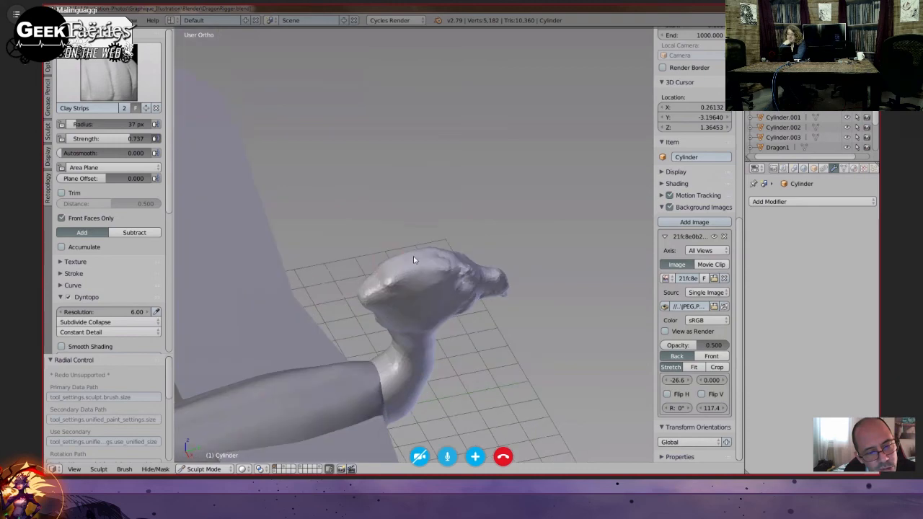
pyautogui.moveTo(418, 271)
pyautogui.mouseDown()
pyautogui.moveTo(402, 268)
pyautogui.moveTo(428, 259)
pyautogui.moveTo(391, 289)
pyautogui.moveTo(390, 280)
pyautogui.moveTo(423, 272)
pyautogui.mouseUp()
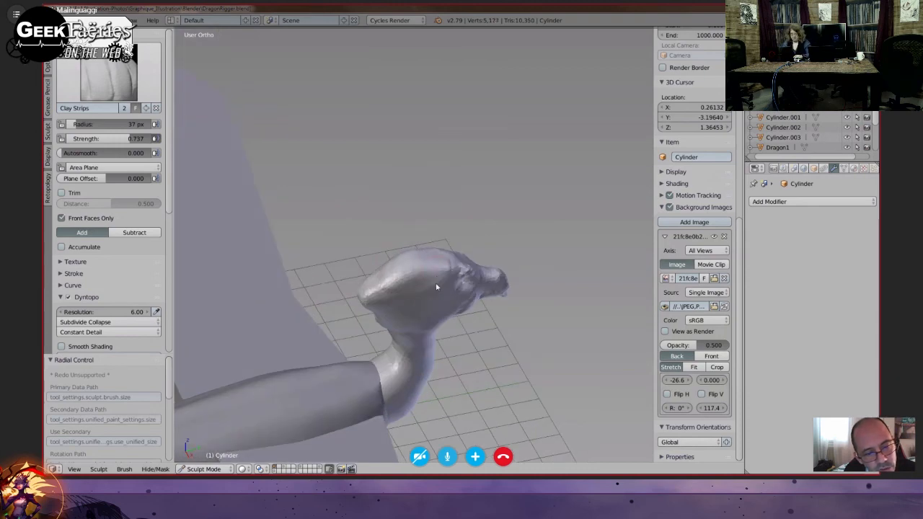
pyautogui.moveTo(440, 272)
pyautogui.mouseDown(button='middle')
pyautogui.moveTo(443, 246)
pyautogui.moveTo(427, 272)
pyautogui.moveTo(427, 254)
pyautogui.moveTo(373, 269)
pyautogui.moveTo(404, 289)
pyautogui.moveTo(428, 289)
pyautogui.moveTo(426, 321)
pyautogui.moveTo(407, 295)
pyautogui.moveTo(365, 284)
pyautogui.moveTo(414, 264)
pyautogui.mouseUp(button='middle')
# - Switch to the Pinch/Magnify brush with a 103 px radius and pinch the back edge of the head
pyautogui.click(108, 72)
pyautogui.click(200, 179)
pyautogui.press('f')
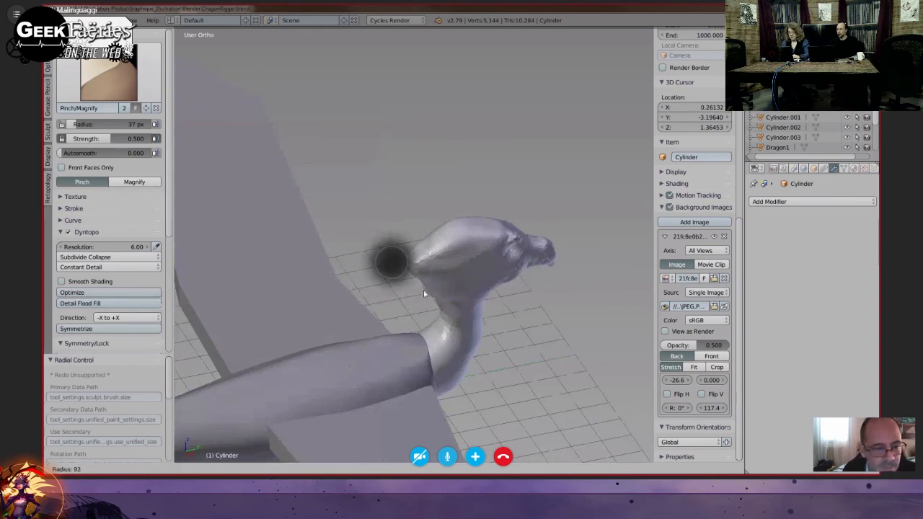
pyautogui.click(411, 285)
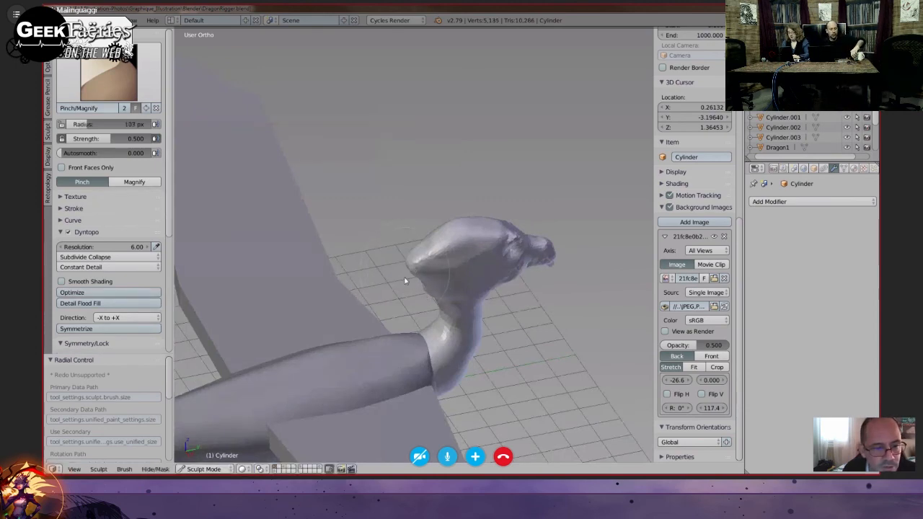
pyautogui.moveTo(406, 282)
pyautogui.mouseDown(button='middle')
pyautogui.moveTo(431, 286)
pyautogui.moveTo(410, 299)
pyautogui.moveTo(408, 272)
pyautogui.mouseUp(button='middle')
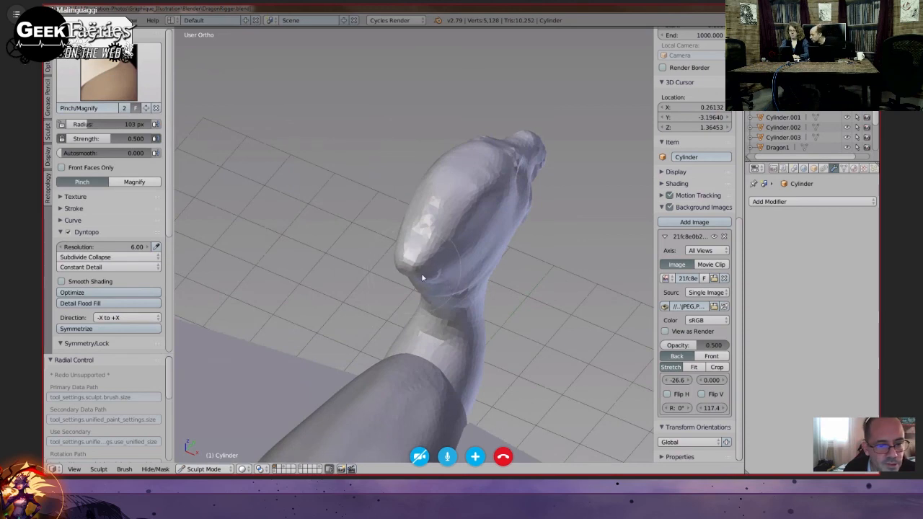
# - Choose the Grab brush and set its radius to 112 px
pyautogui.click(108, 72)
pyautogui.click(321, 133)
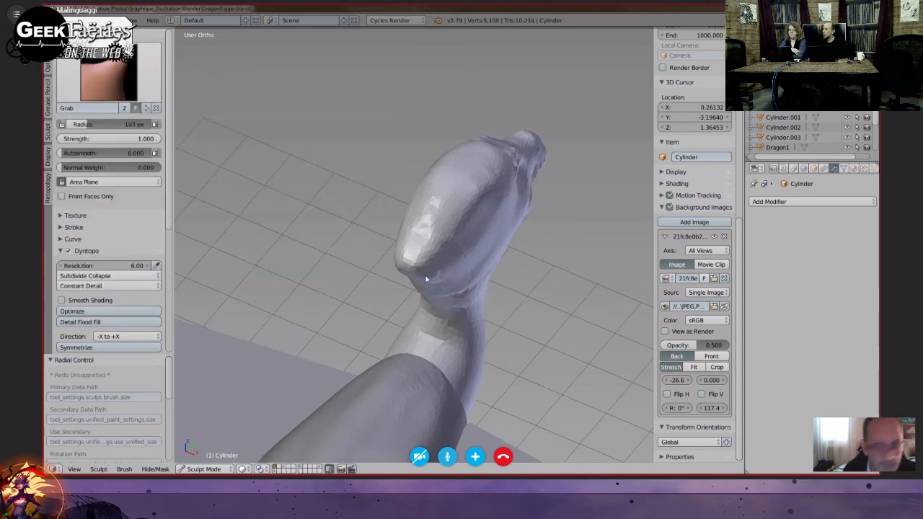
pyautogui.press('f')
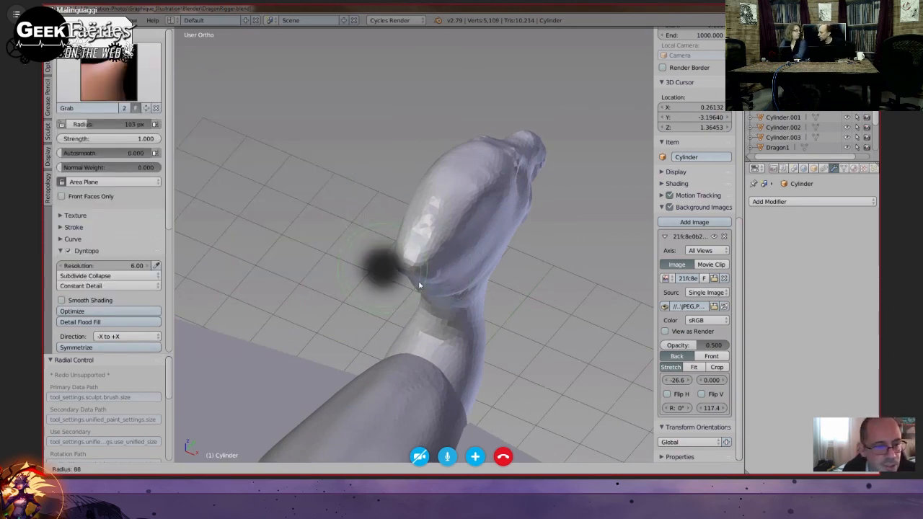
pyautogui.click(418, 280)
pyautogui.press('f')
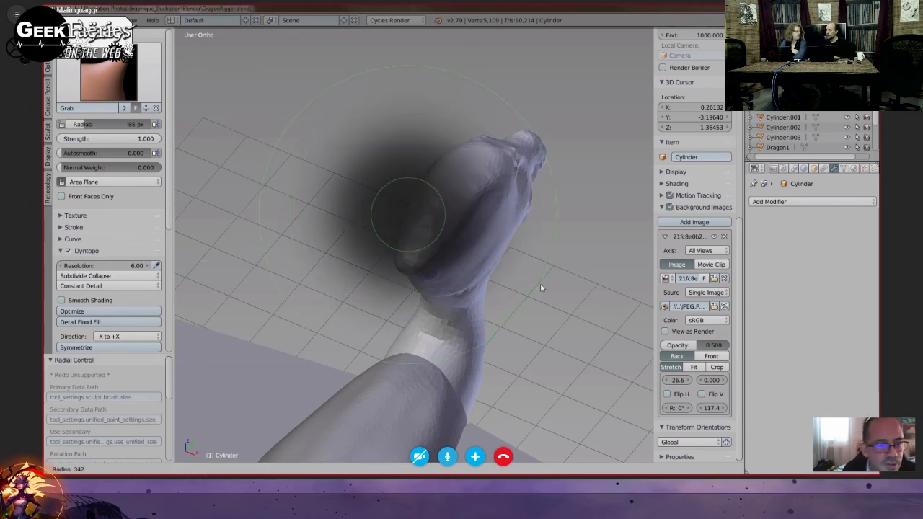
pyautogui.click(436, 240)
# - Apply the Sharp falloff preset to the Grab brush's curve
pyautogui.scroll(-3, 87, 216)
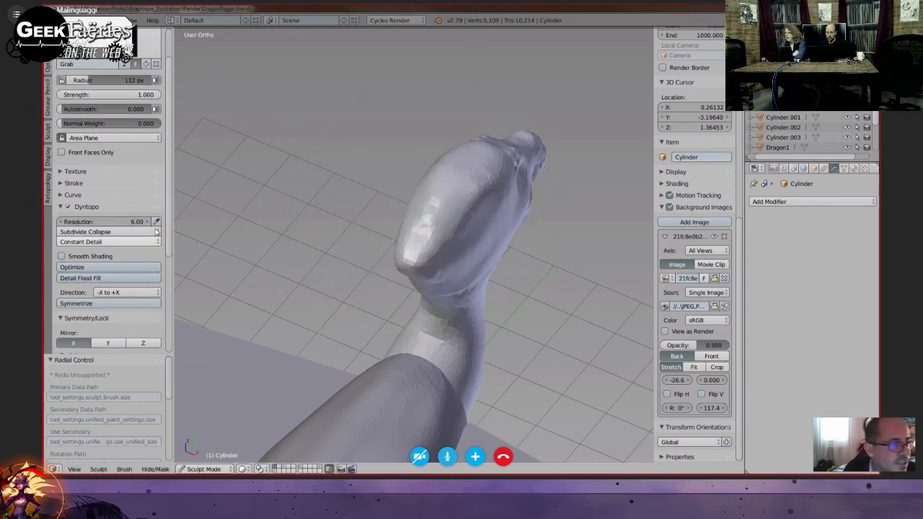
pyautogui.click(62, 195)
pyautogui.scroll(-3, 169, 209)
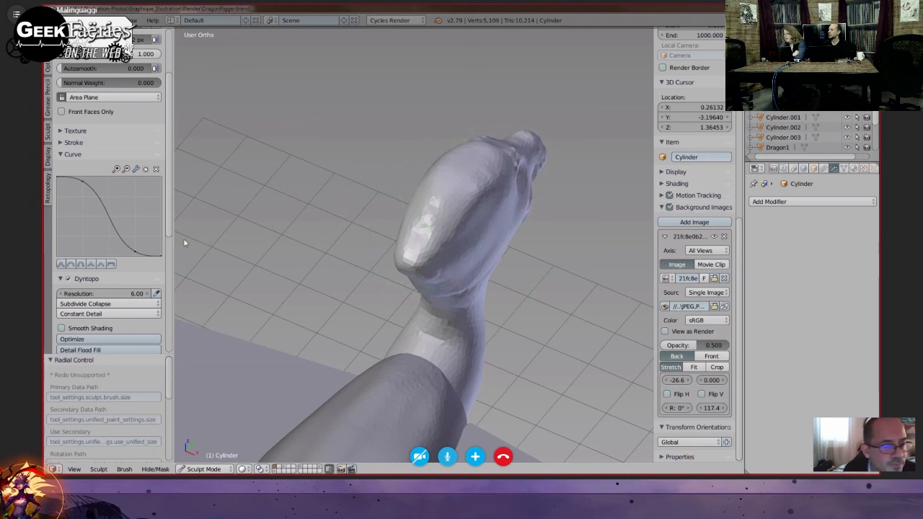
pyautogui.click(91, 264)
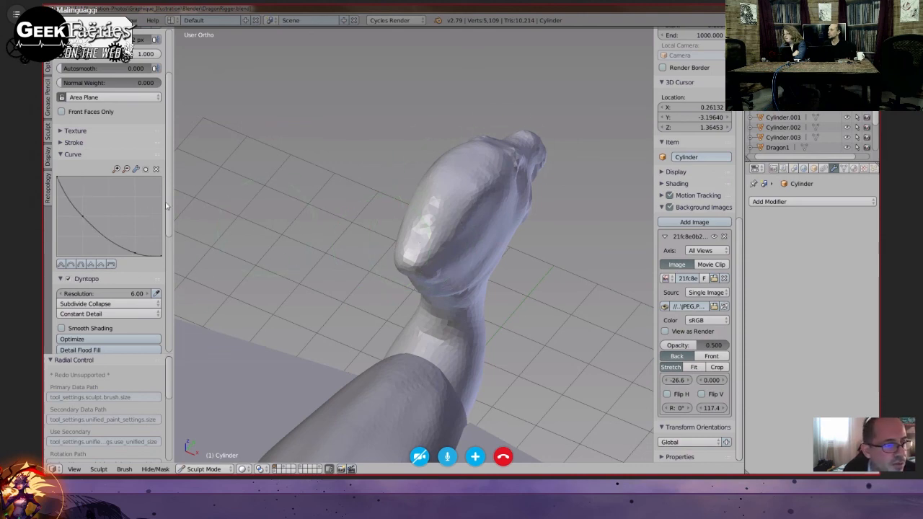
pyautogui.scroll(3, 165, 207)
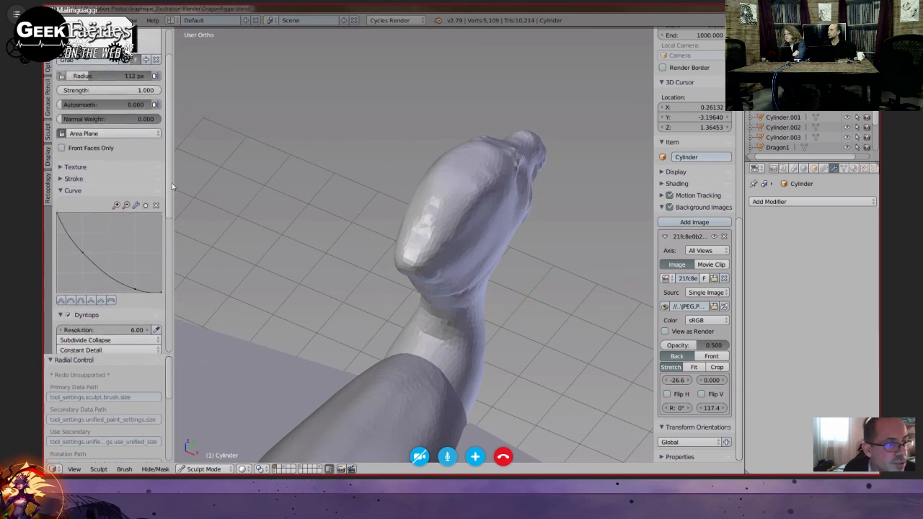
pyautogui.scroll(-2, 171, 183)
# - Pull the back of the head out into a pointed crest, shaping its profile in the right side view
pyautogui.moveTo(404, 268); pyautogui.dragTo(408, 299)
pyautogui.moveTo(408, 299)
pyautogui.mouseDown(button='middle')
pyautogui.moveTo(363, 277)
pyautogui.moveTo(396, 203)
pyautogui.moveTo(442, 302)
pyautogui.moveTo(436, 260)
pyautogui.mouseUp(button='middle')
pyautogui.press('KP_3')
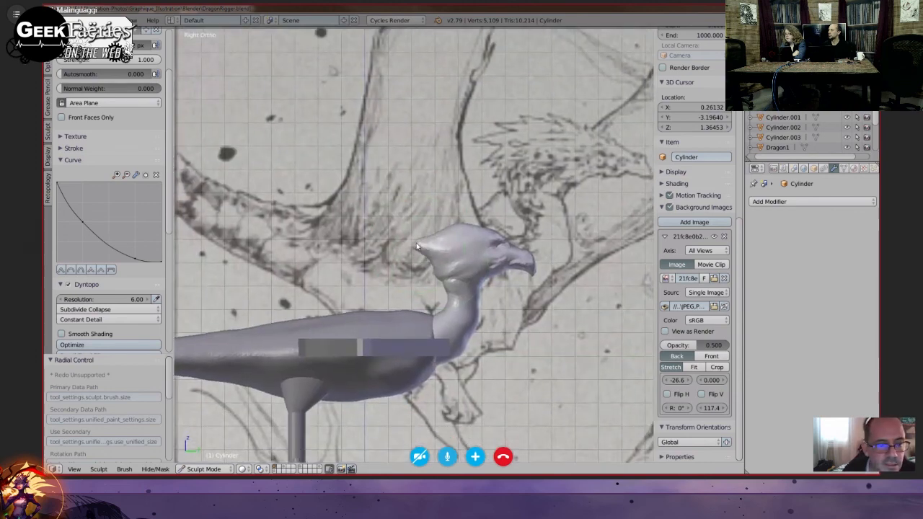
pyautogui.moveTo(436, 236); pyautogui.dragTo(437, 234)
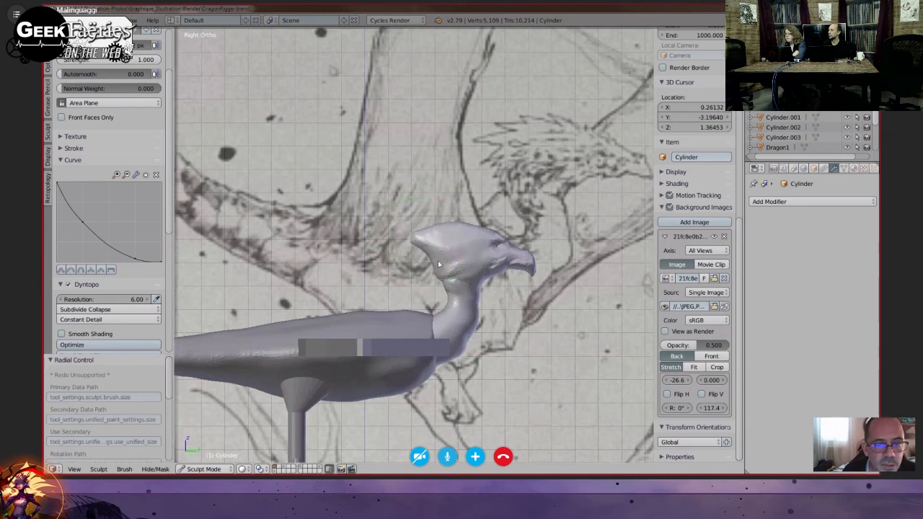
pyautogui.moveTo(411, 241); pyautogui.dragTo(432, 264)
# - Flatten the crown above the crest and fill out the back of the head above the neck
pyautogui.keyDown('shift'); pyautogui.moveTo(484, 248); pyautogui.dragTo(467, 242, button='middle'); pyautogui.keyUp('shift')
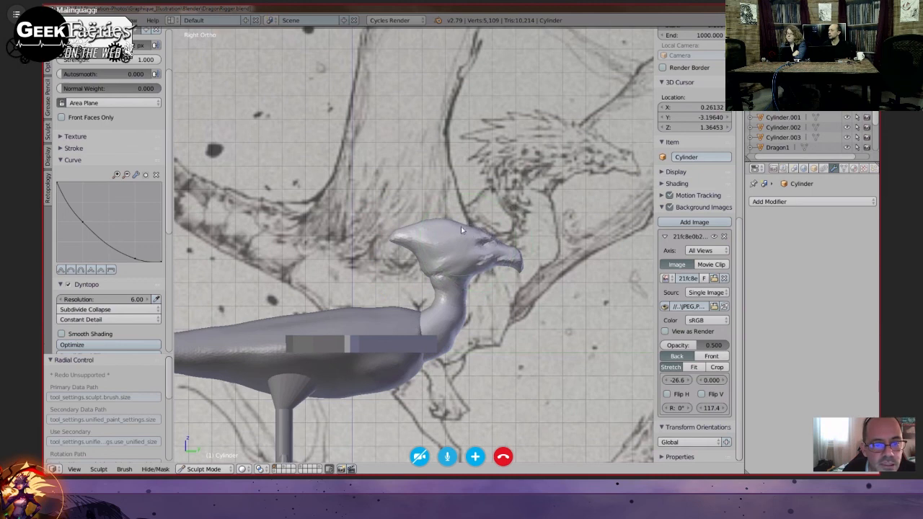
pyautogui.moveTo(454, 229); pyautogui.dragTo(451, 225)
pyautogui.moveTo(469, 283); pyautogui.dragTo(418, 270)
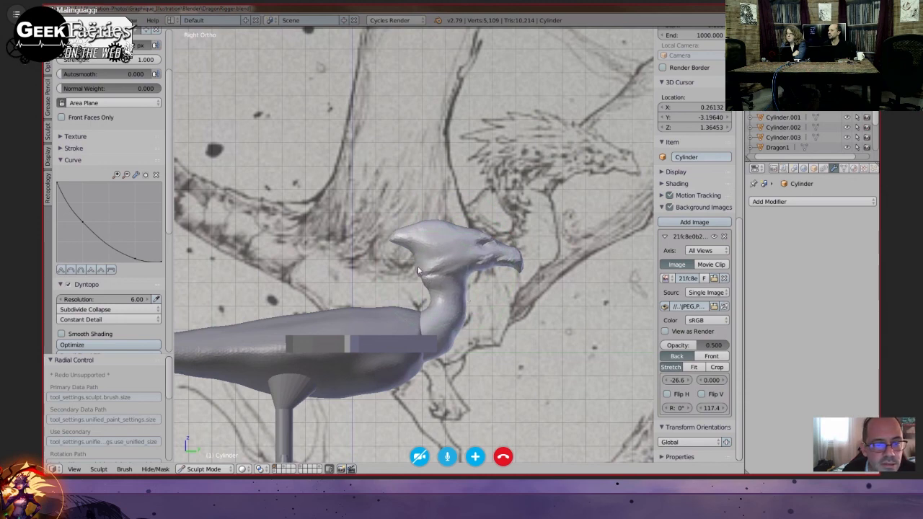
# - Compare the head's profile with the side reference and sharpen the curve under the rear crest's tip
pyautogui.moveTo(456, 286)
pyautogui.keyDown('shift'); pyautogui.mouseDown(button='middle')
pyautogui.moveTo(441, 240)
pyautogui.moveTo(450, 228)
pyautogui.mouseUp(button='middle'); pyautogui.keyUp('shift')
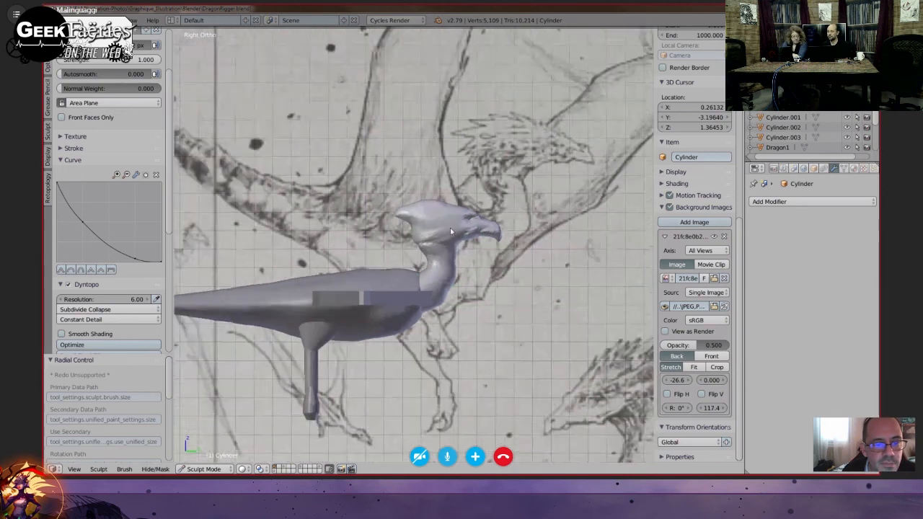
pyautogui.keyDown('shift'); pyautogui.moveTo(456, 263); pyautogui.dragTo(460, 327, button='middle'); pyautogui.keyUp('shift')
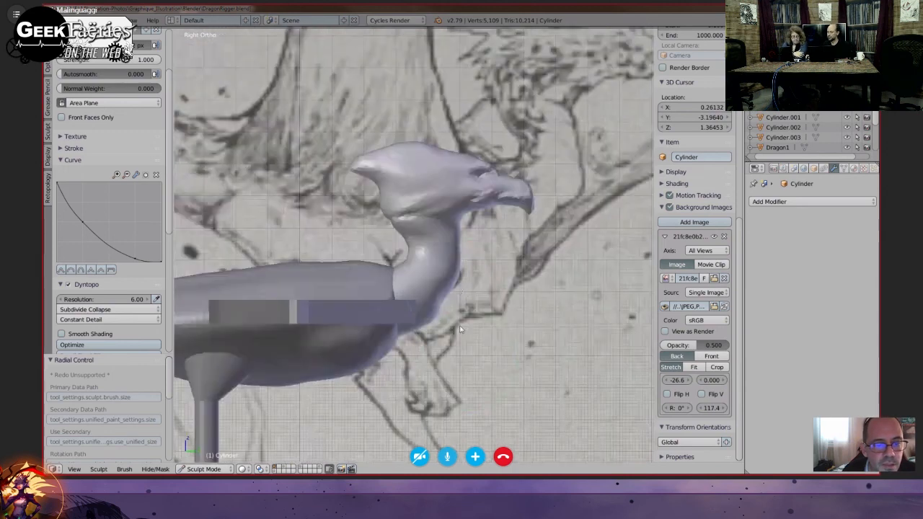
pyautogui.moveTo(468, 294)
pyautogui.mouseDown(button='middle')
pyautogui.moveTo(424, 300)
pyautogui.moveTo(448, 326)
pyautogui.moveTo(474, 325)
pyautogui.moveTo(470, 287)
pyautogui.moveTo(432, 230)
pyautogui.moveTo(440, 313)
pyautogui.moveTo(459, 274)
pyautogui.mouseUp(button='middle')
pyautogui.press('KP_3')
pyautogui.moveTo(459, 274)
pyautogui.keyDown('shift'); pyautogui.mouseDown(button='middle')
pyautogui.moveTo(505, 351)
pyautogui.moveTo(539, 337)
pyautogui.moveTo(542, 283)
pyautogui.moveTo(498, 303)
pyautogui.moveTo(522, 293)
pyautogui.moveTo(466, 354)
pyautogui.moveTo(461, 382)
pyautogui.moveTo(491, 336)
pyautogui.moveTo(485, 271)
pyautogui.moveTo(544, 290)
pyautogui.moveTo(525, 254)
pyautogui.moveTo(520, 303)
pyautogui.moveTo(498, 289)
pyautogui.moveTo(535, 291)
pyautogui.mouseUp(button='middle'); pyautogui.keyUp('shift')
pyautogui.press('KP_3')
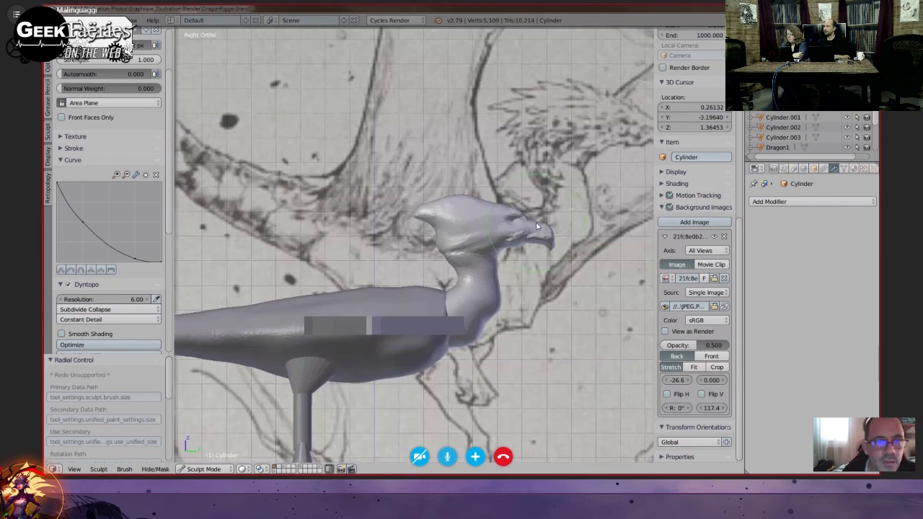
pyautogui.scroll(2, 430, 207)
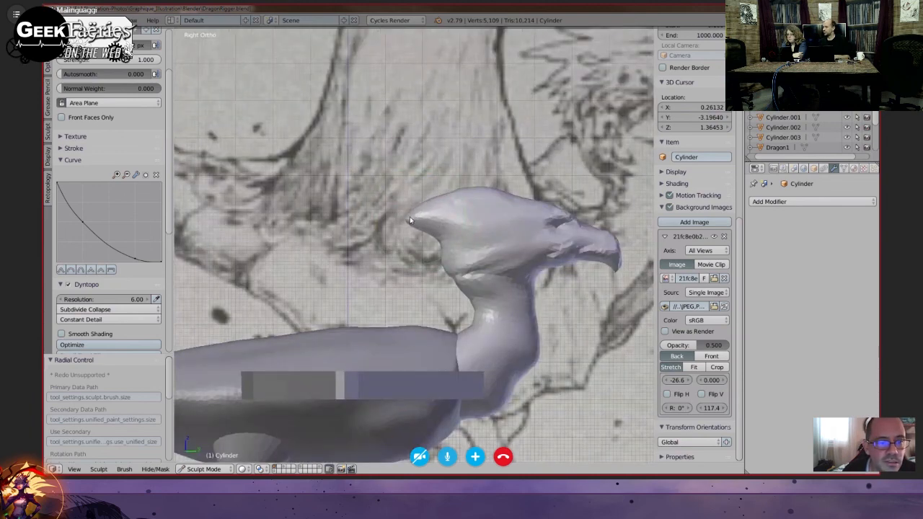
pyautogui.moveTo(423, 232); pyautogui.dragTo(431, 230)
# - Examine the reference drawing's dragon heads and body proportions against the sculpted model in side view
pyautogui.keyDown('shift'); pyautogui.moveTo(439, 269); pyautogui.dragTo(390, 277, button='middle'); pyautogui.keyUp('shift')
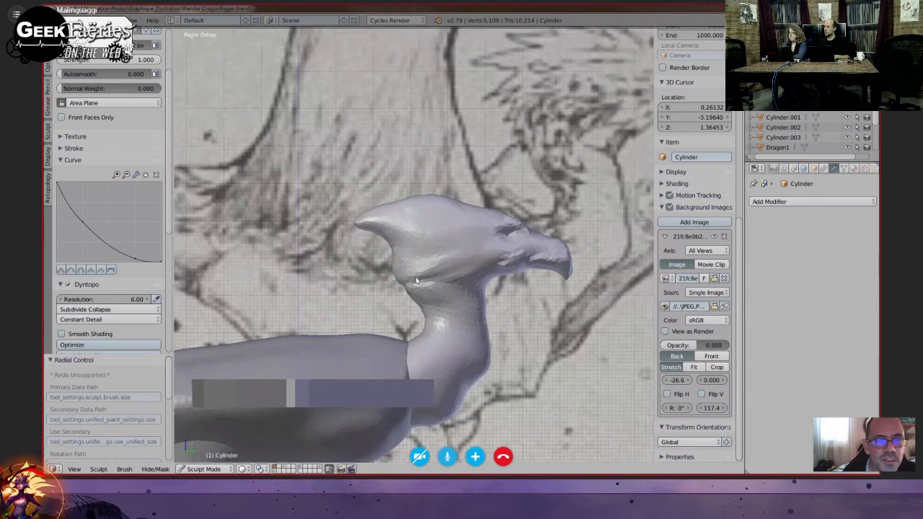
pyautogui.scroll(-1, 418, 278)
pyautogui.scroll(1, 419, 278)
pyautogui.scroll(-5, 533, 88)
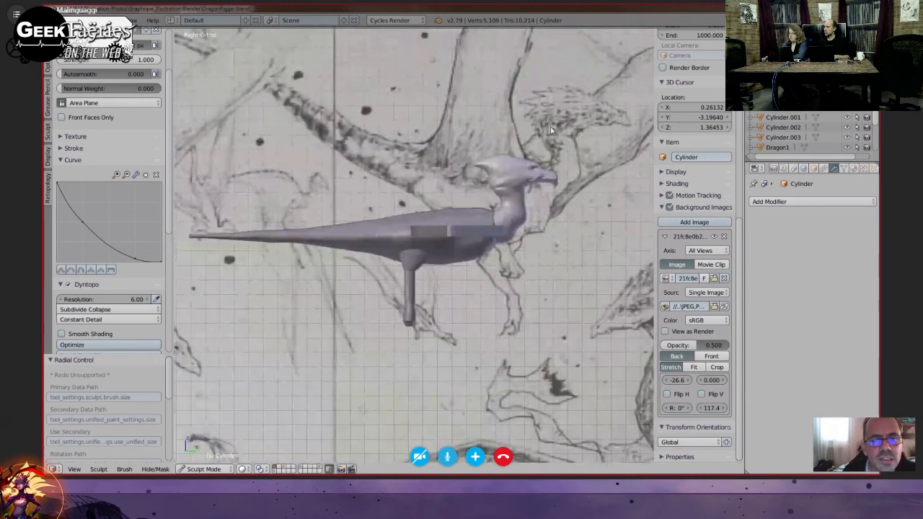
pyautogui.scroll(2, 522, 196)
pyautogui.keyDown('shift'); pyautogui.moveTo(525, 241); pyautogui.dragTo(398, 181, button='middle'); pyautogui.keyUp('shift')
pyautogui.moveTo(481, 312)
pyautogui.keyDown('shift'); pyautogui.mouseDown(button='middle')
pyautogui.moveTo(530, 313)
pyautogui.moveTo(518, 274)
pyautogui.moveTo(543, 263)
pyautogui.mouseUp(button='middle'); pyautogui.keyUp('shift')
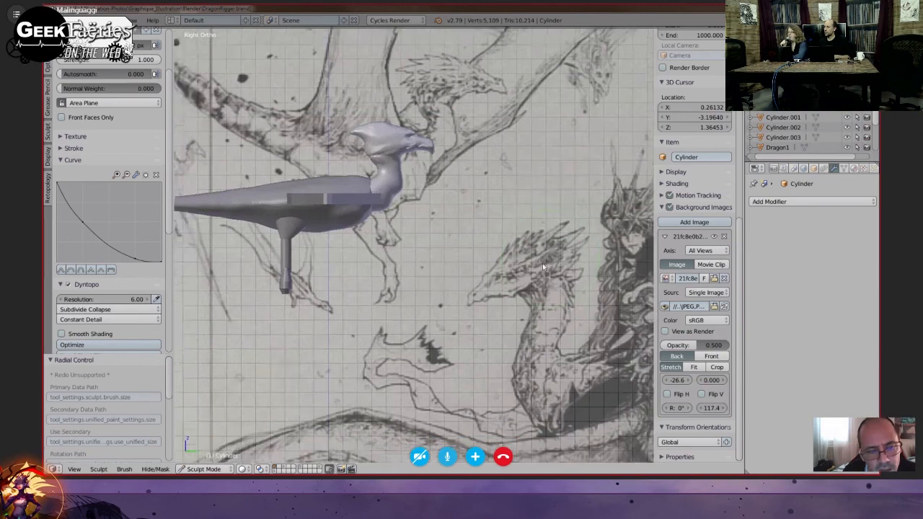
pyautogui.scroll(-2, 403, 199)
pyautogui.keyDown('shift'); pyautogui.moveTo(405, 196); pyautogui.dragTo(447, 258, button='middle'); pyautogui.keyUp('shift')
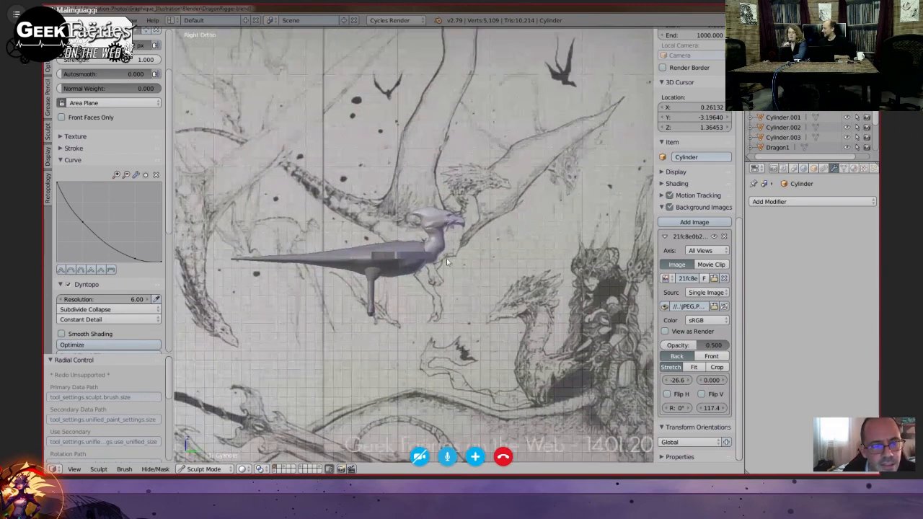
pyautogui.scroll(3, 435, 246)
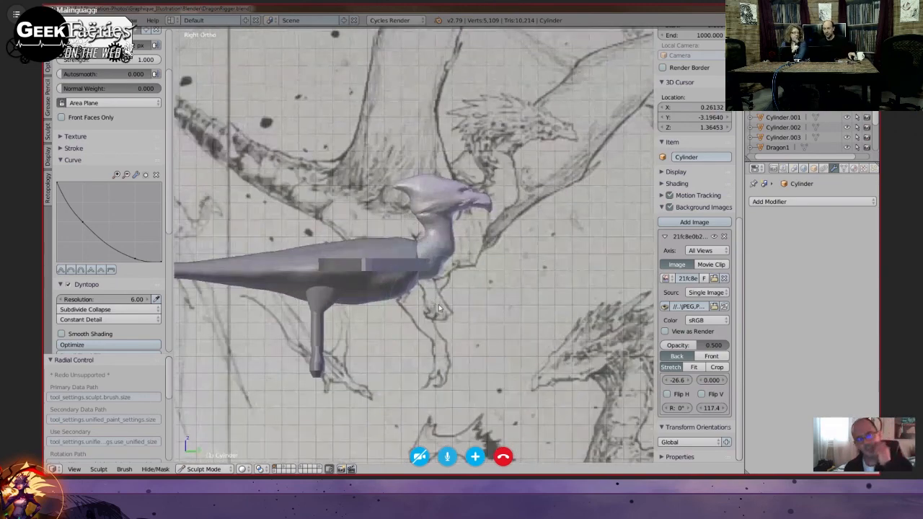